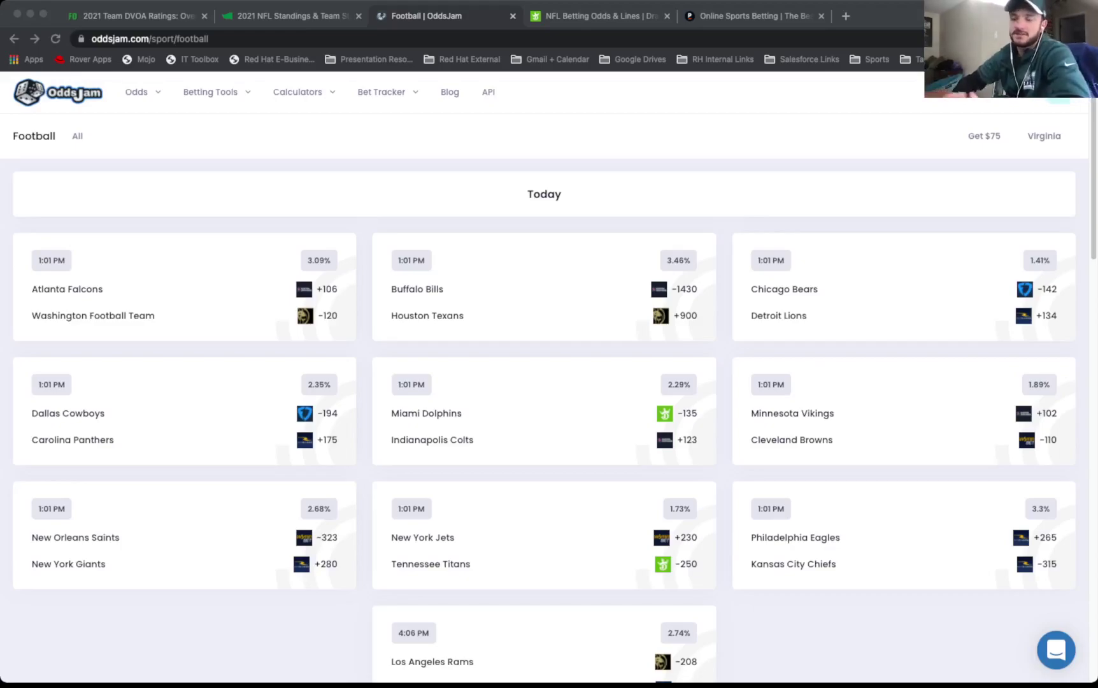
# - Review the DraftKings NFL game lines and the Football Outsiders 2021 team DVOA ratings, and switch to the Excel workbook
pyautogui.hotkey('ctrl', 'Tab')
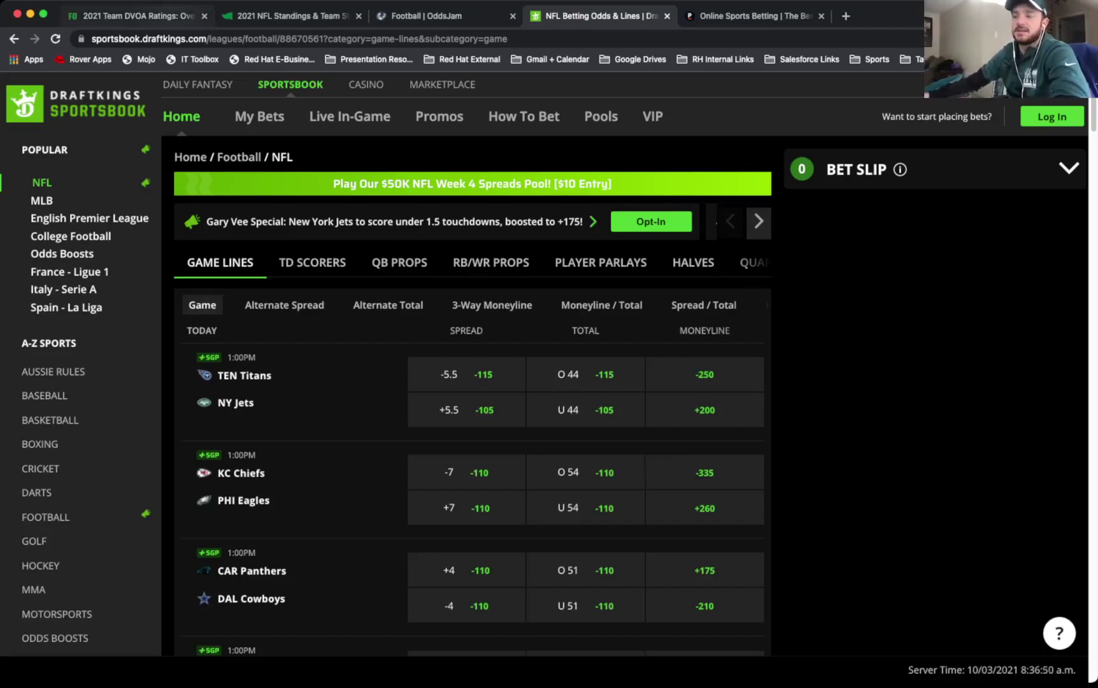
pyautogui.click(138, 16)
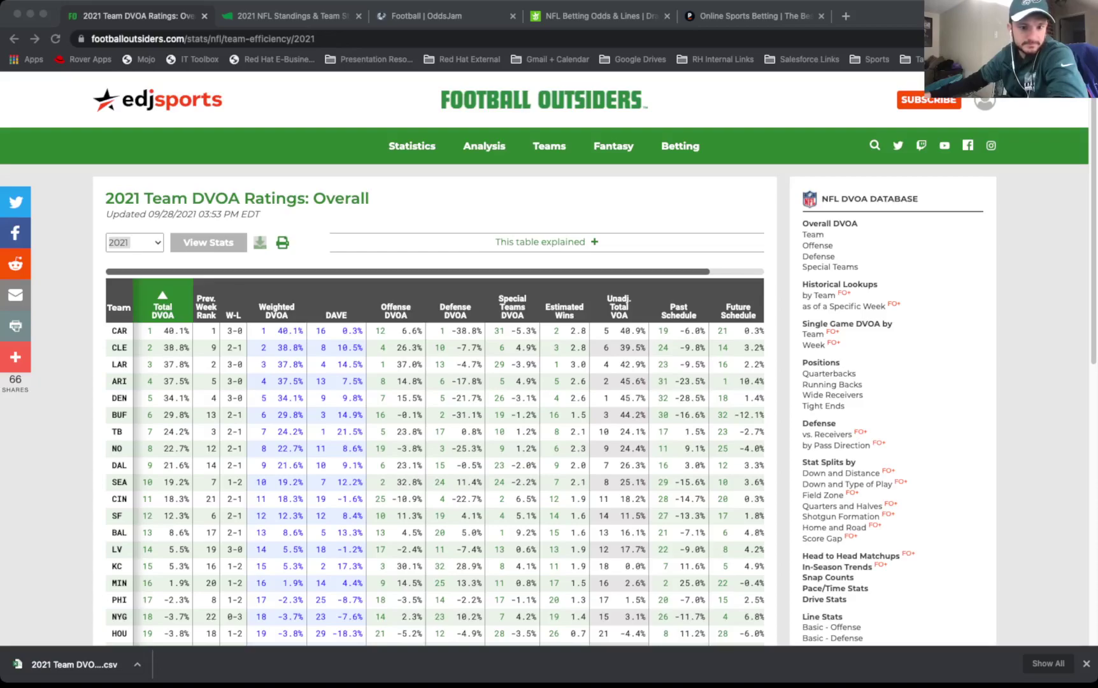
pyautogui.press('super+Tab')
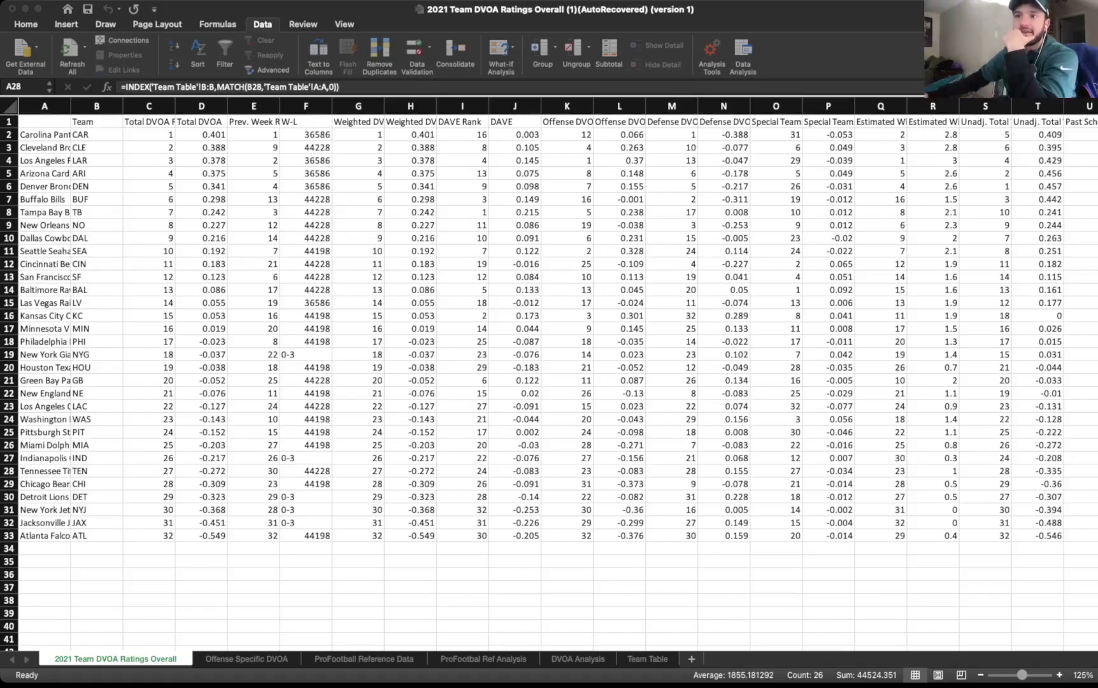
# - Examine the ratings sheet's columns from Team through Total DVOA Rank, Total DVOA and W-L
pyautogui.click(97, 121)
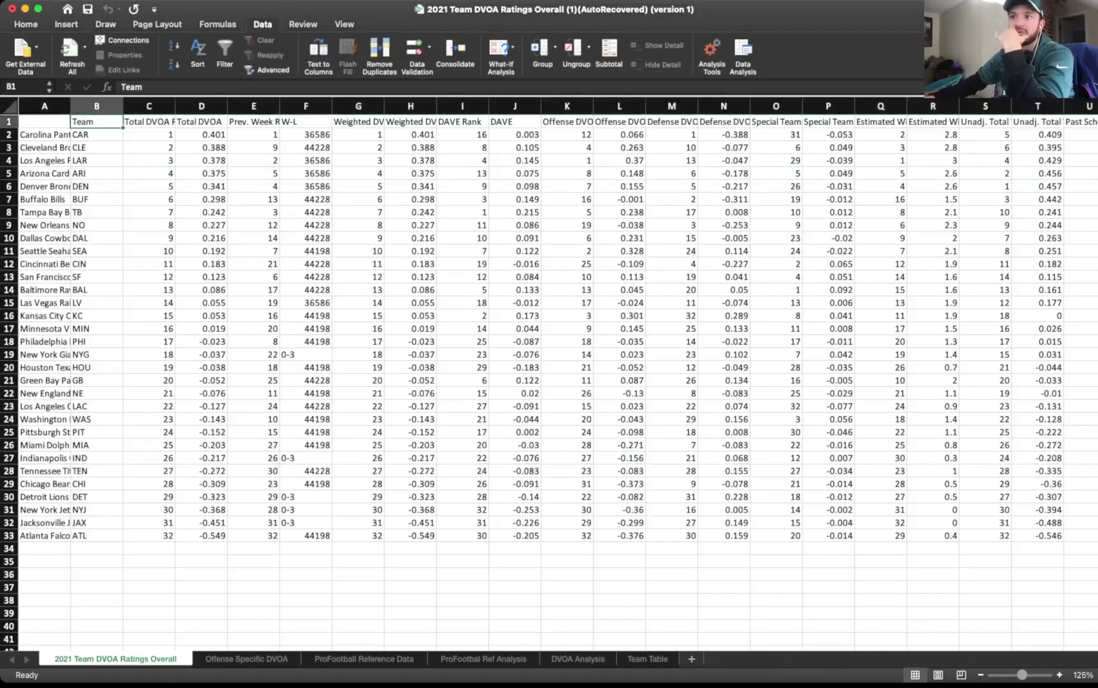
pyautogui.click(149, 121)
pyautogui.press('Down')
pyautogui.press('Up')
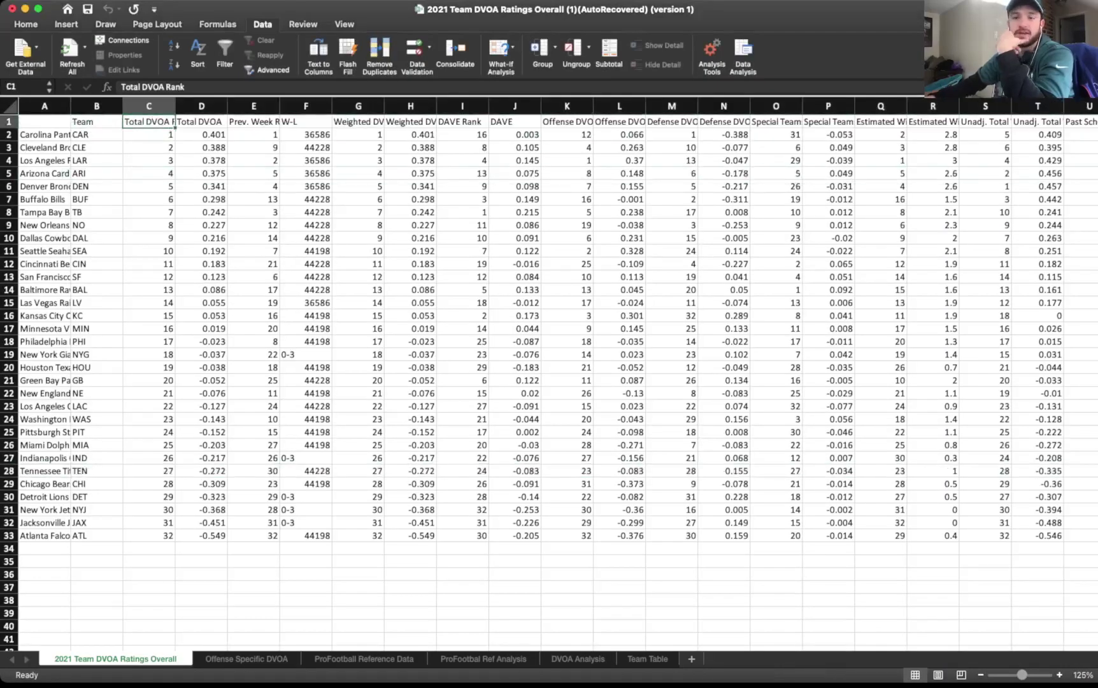
pyautogui.press('Right')
pyautogui.press('Down')
pyautogui.press('Up')
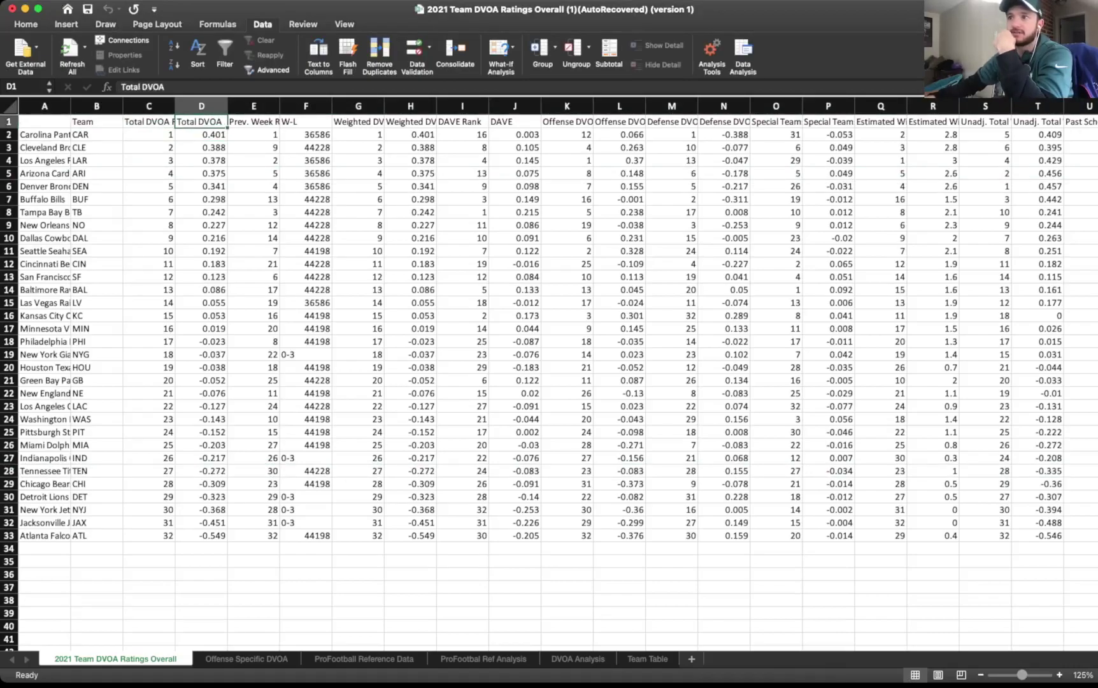
pyautogui.press('Right')
pyautogui.press('Right')
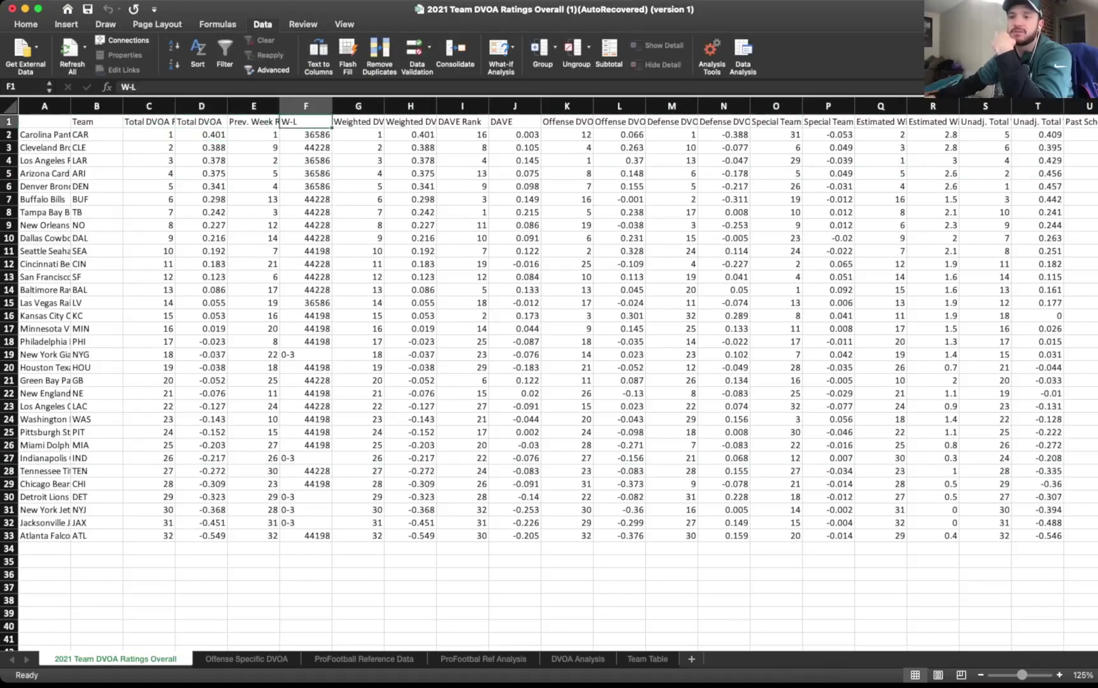
pyautogui.press('Down')
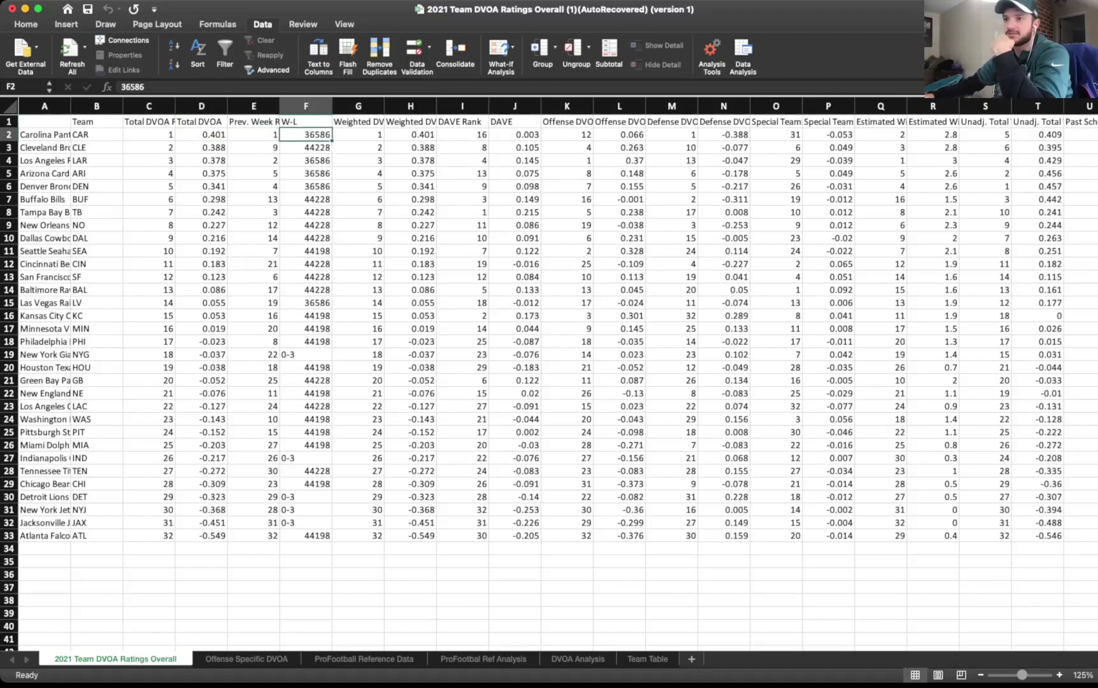
pyautogui.press('Up')
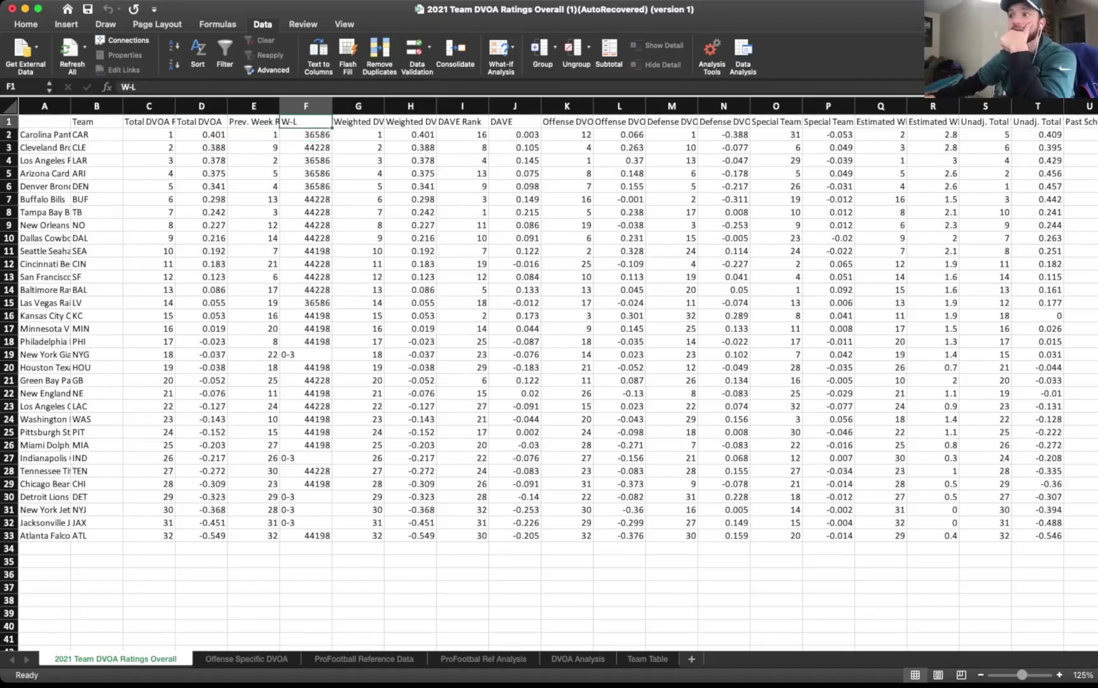
# - Examine the remaining rating columns from Weighted DVOA through DAVE, Offense, Defense and Special Teams DVOA
pyautogui.press('Right')
pyautogui.press('Right')
pyautogui.press('Right')
pyautogui.press('Right')
pyautogui.press('Right')
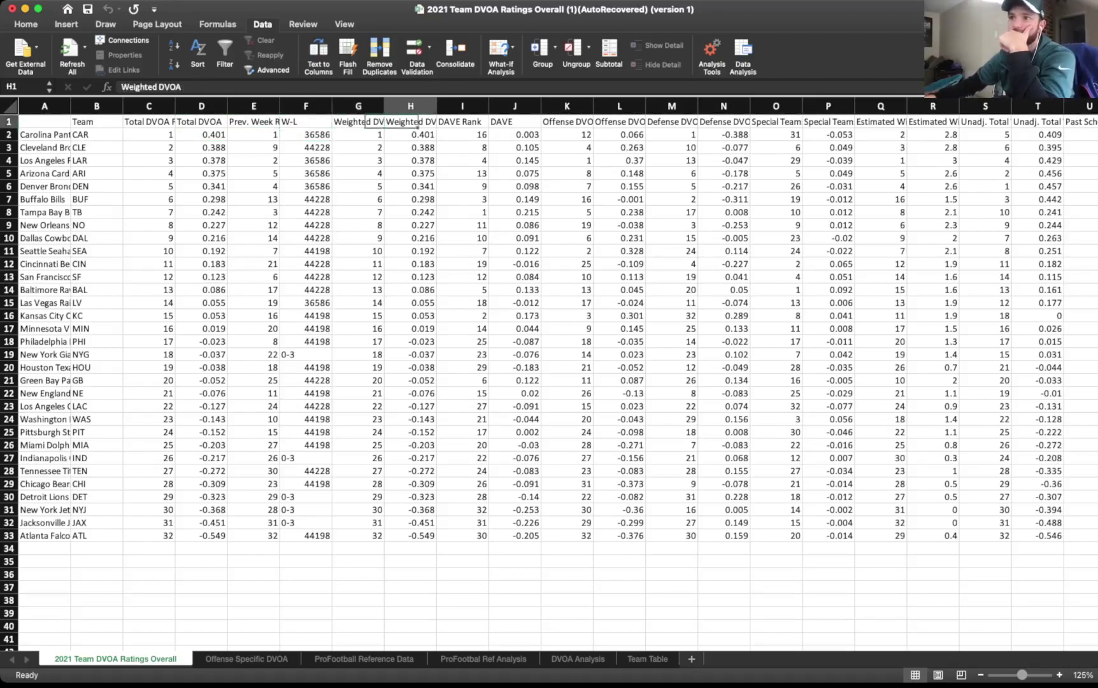
pyautogui.press('Right')
pyautogui.press('Right')
pyautogui.press('Right')
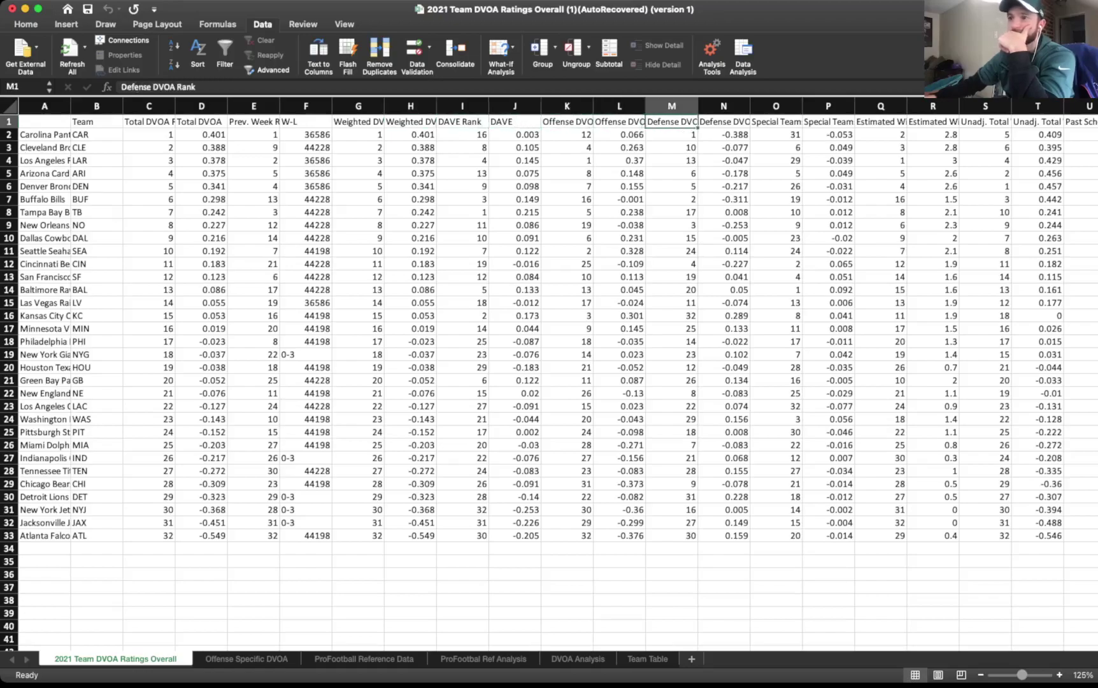
pyautogui.press('Right')
pyautogui.press('Right')
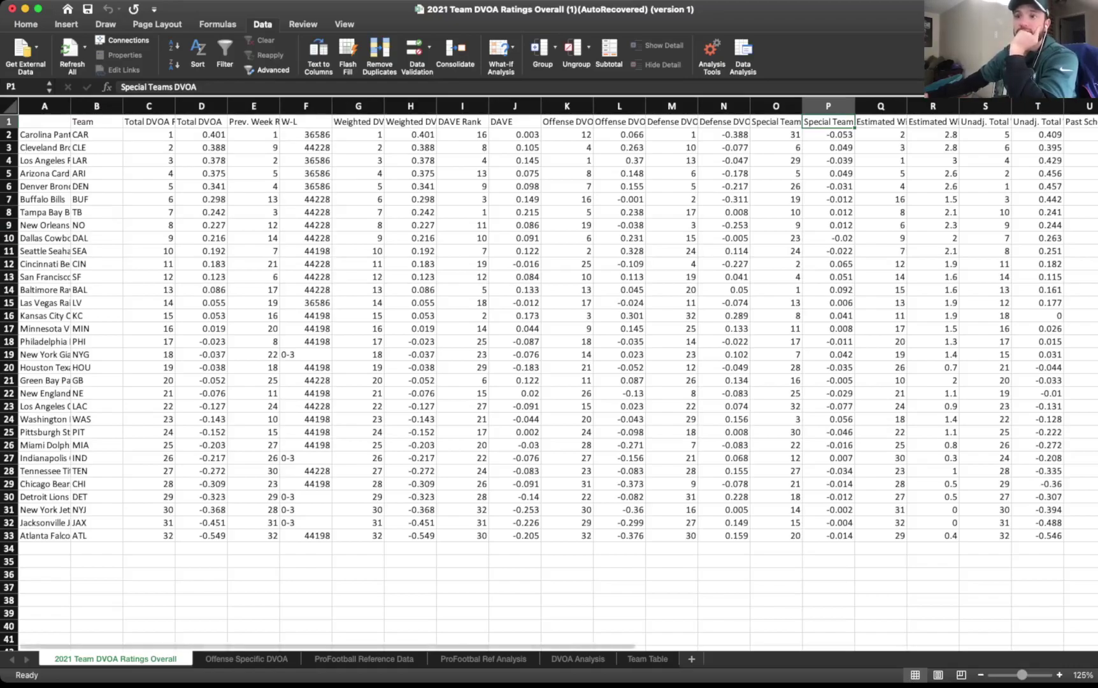
# - Review the game results on the DVOA Analysis sheet down to the Week 4 Bengals–Jaguars game
pyautogui.click(577, 659)
pyautogui.scroll(-15, 549, 406)
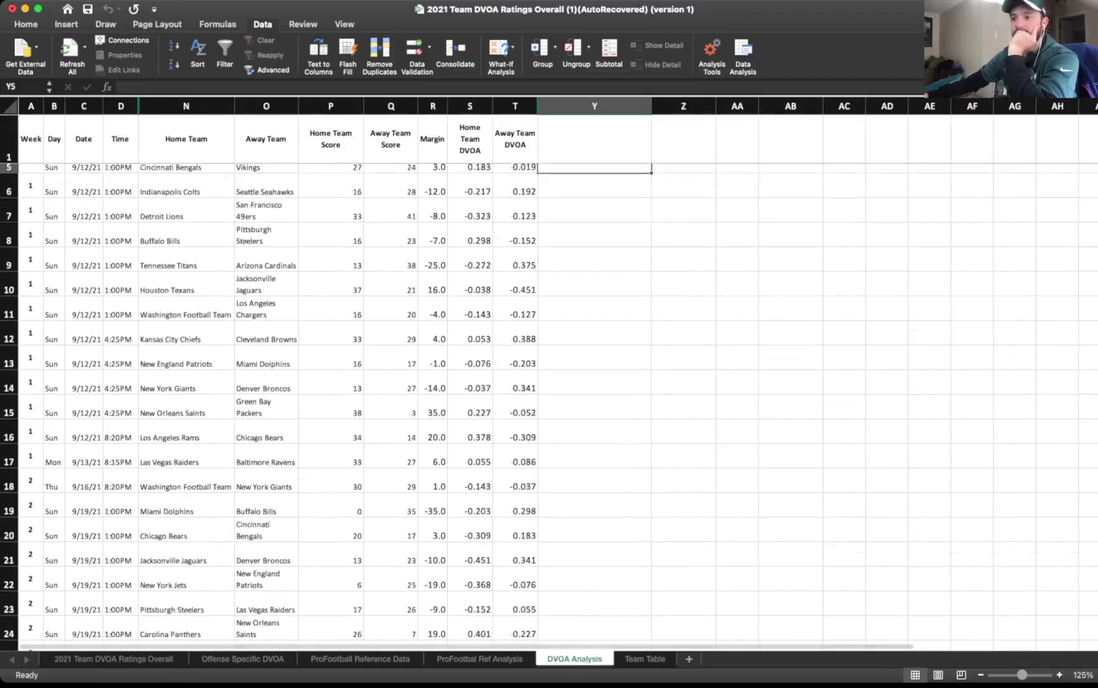
pyautogui.scroll(-5, 383, 382)
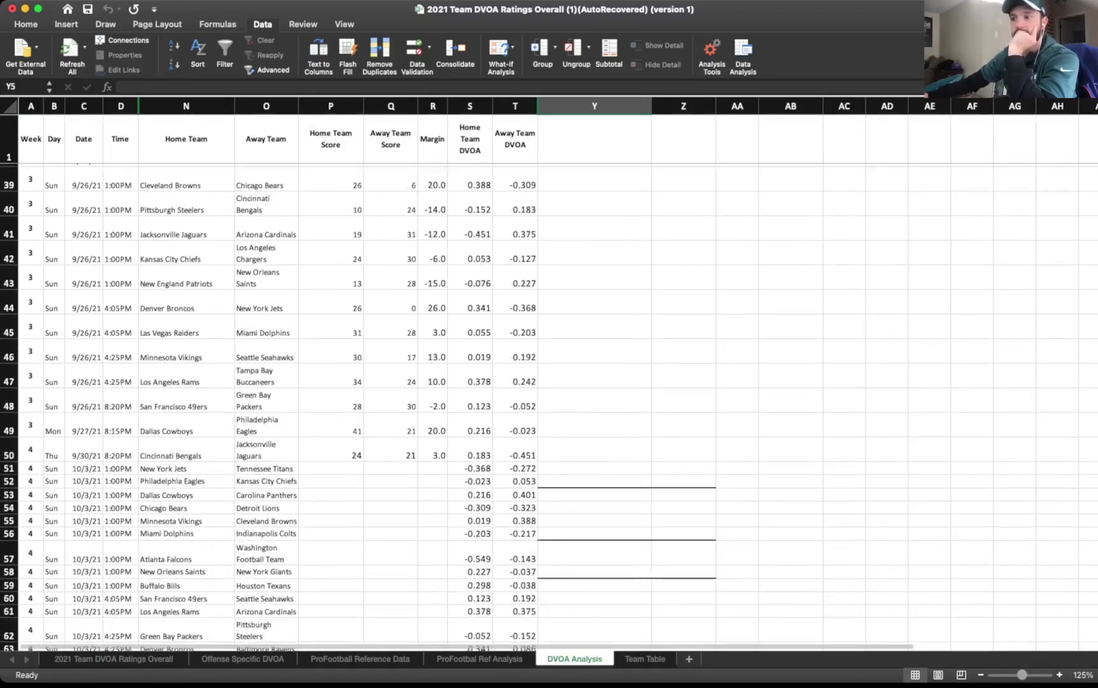
pyautogui.moveTo(186, 451); pyautogui.dragTo(391, 451)
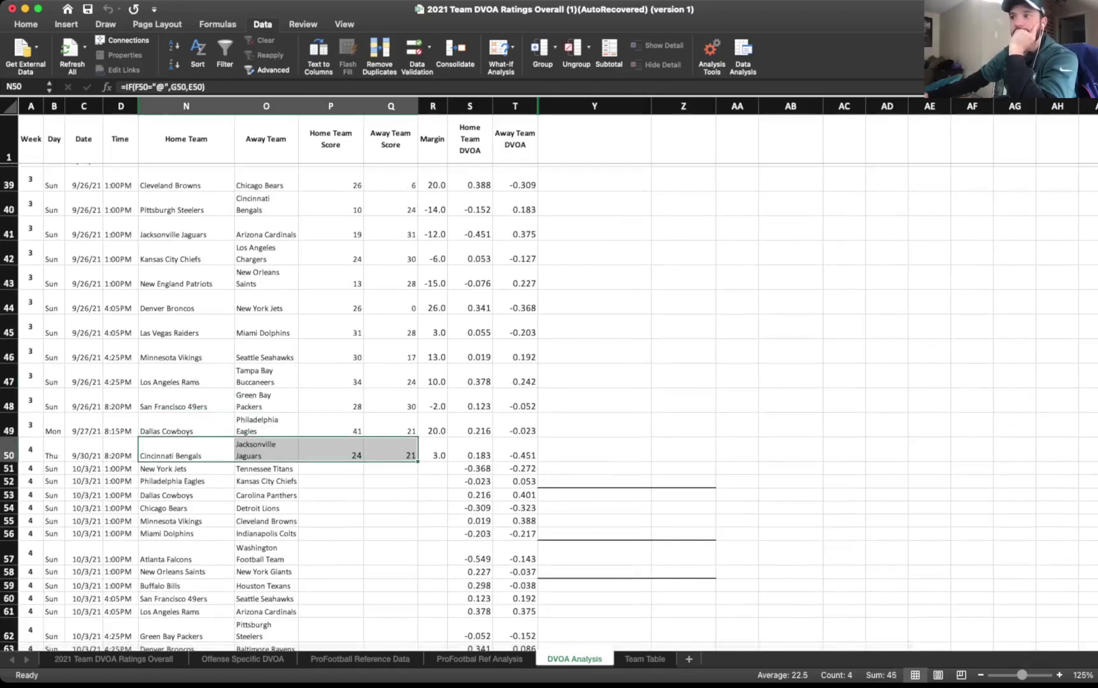
pyautogui.scroll(12, 549, 407)
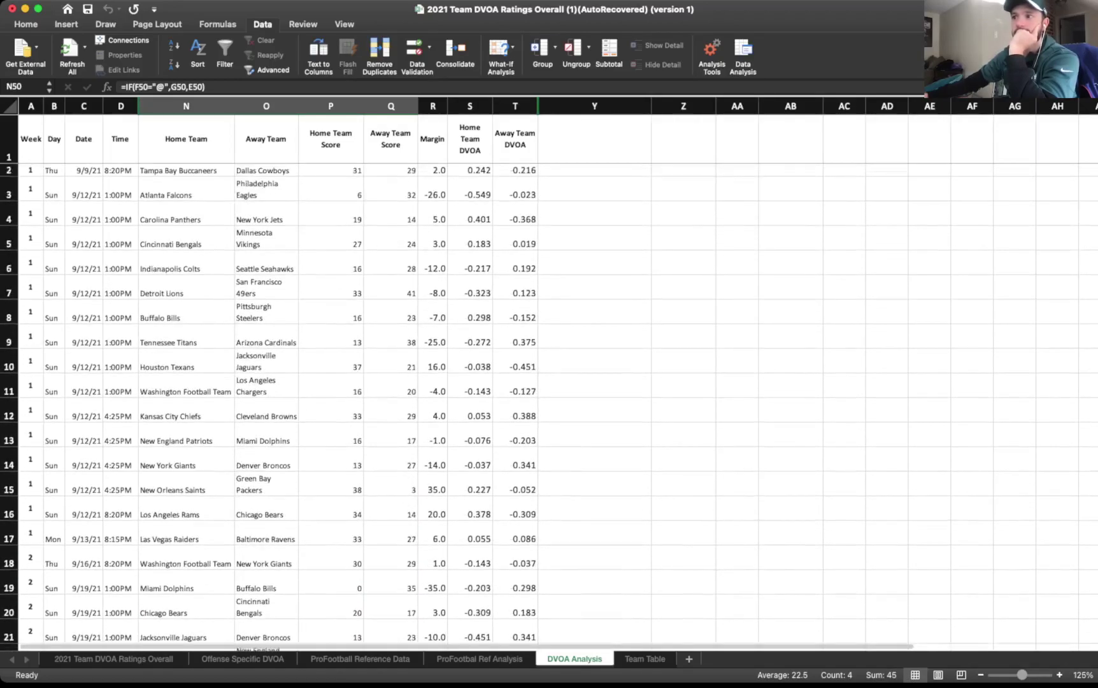
# - Inspect the Margin column and the lookup formulas behind the first game's Home Team DVOA and Away Team DVOA
pyautogui.click(432, 105)
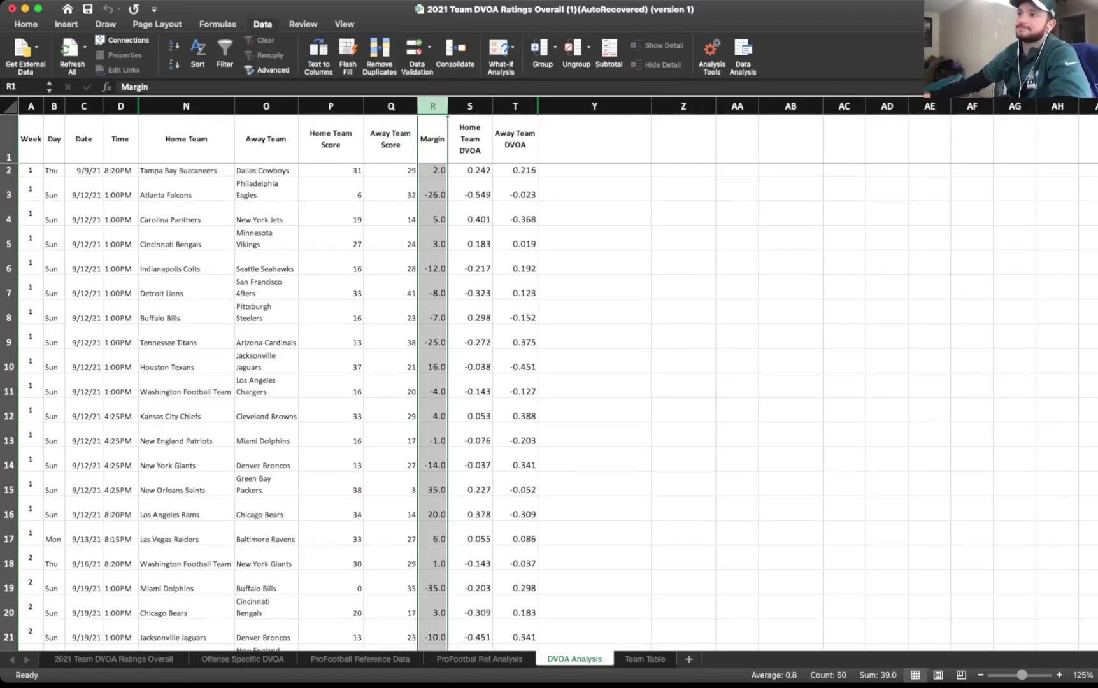
pyautogui.click(470, 171)
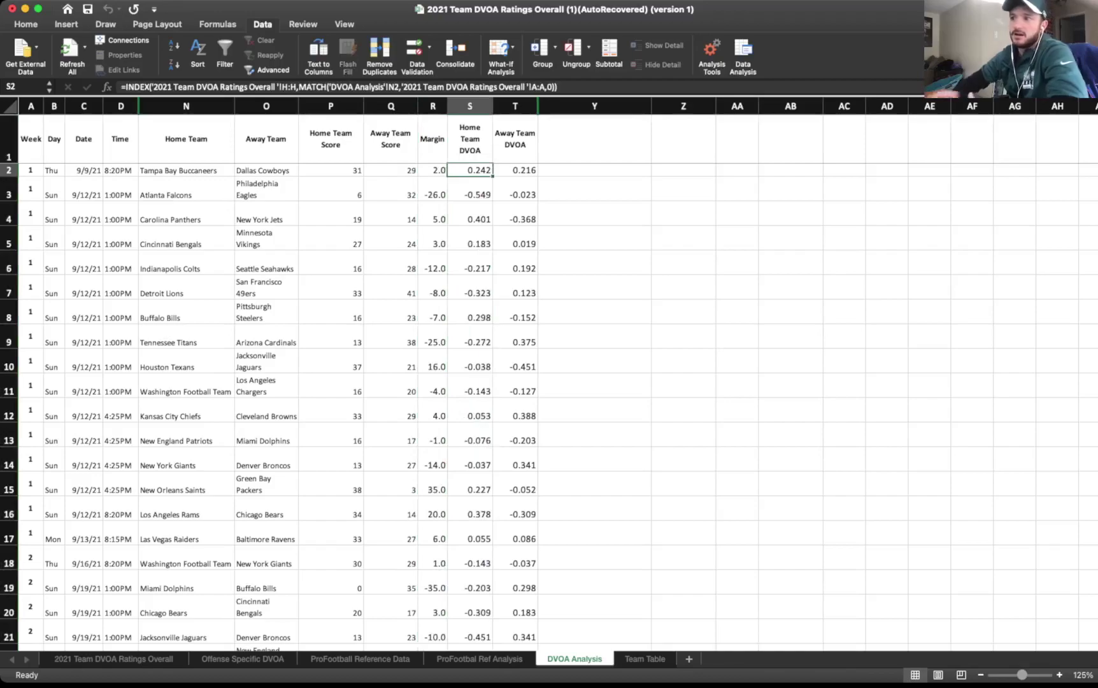
pyautogui.click(516, 170)
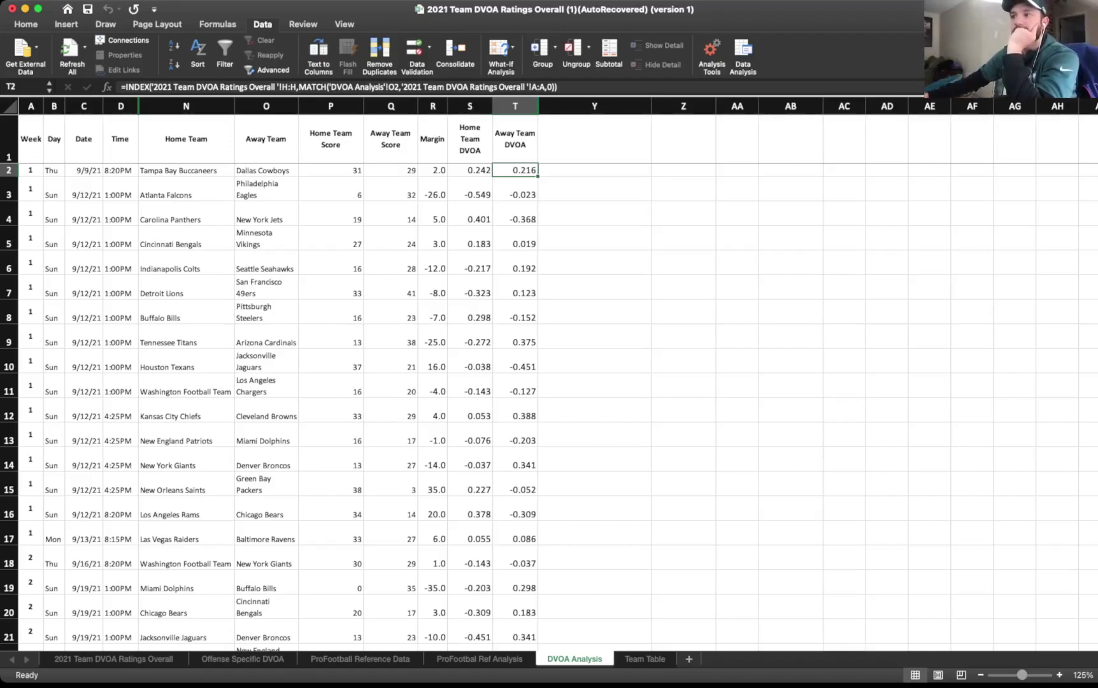
pyautogui.click(470, 170)
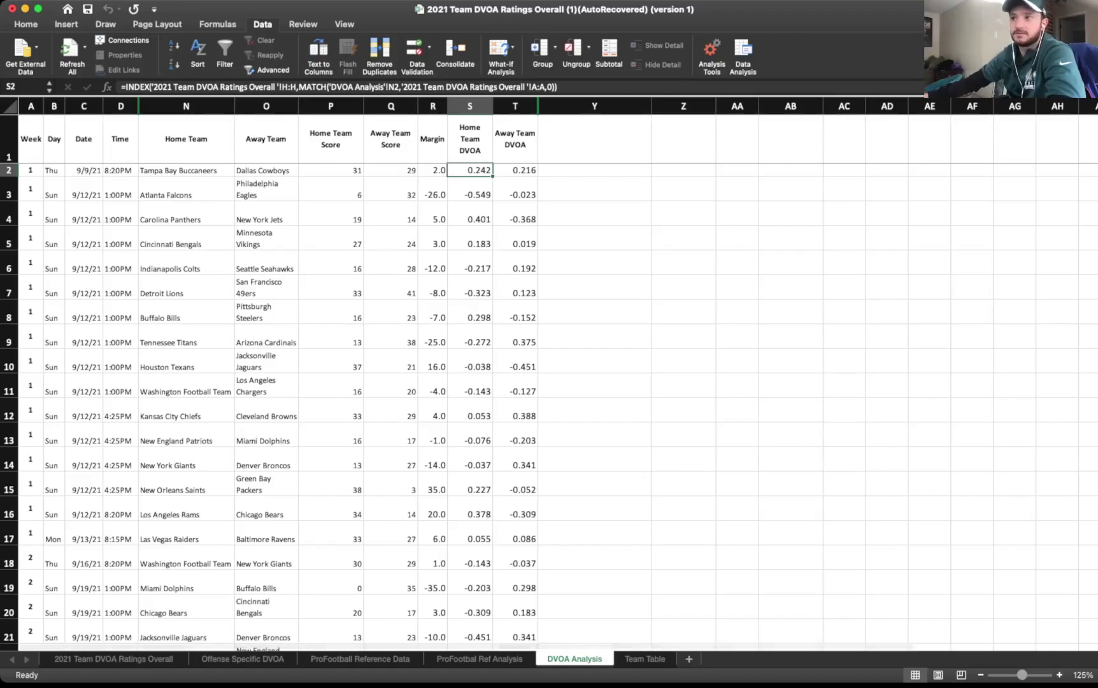
# - Check the Weighted DVOA source column on the ratings sheet against the two lookup formulas on the DVOA Analysis sheet
pyautogui.click(113, 659)
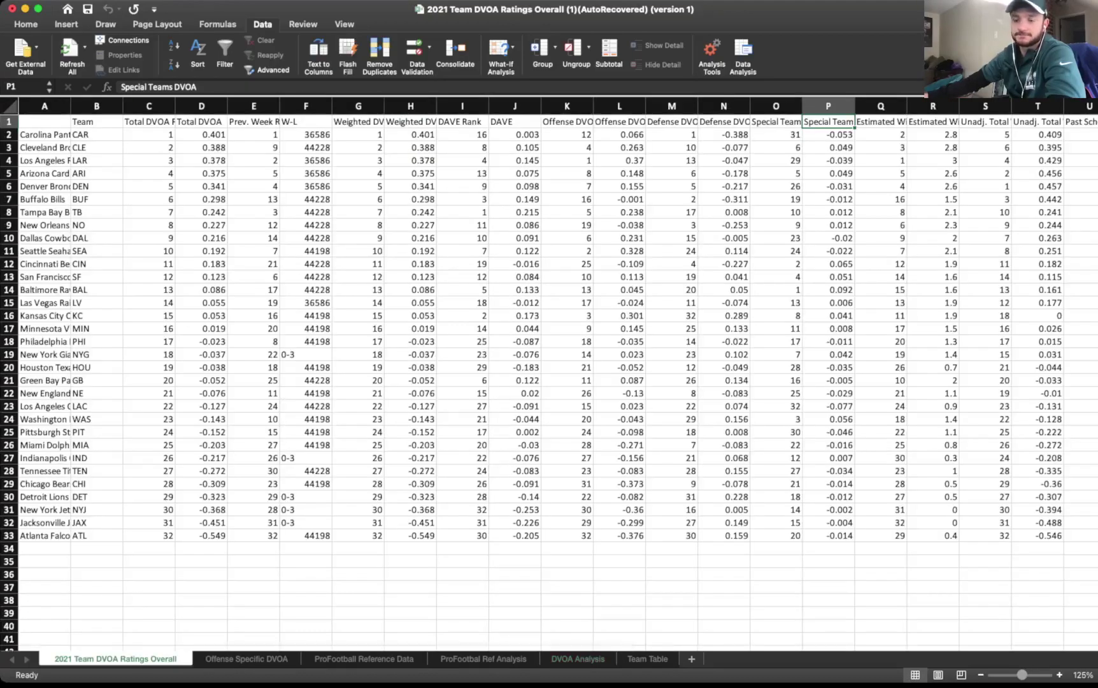
pyautogui.click(410, 107)
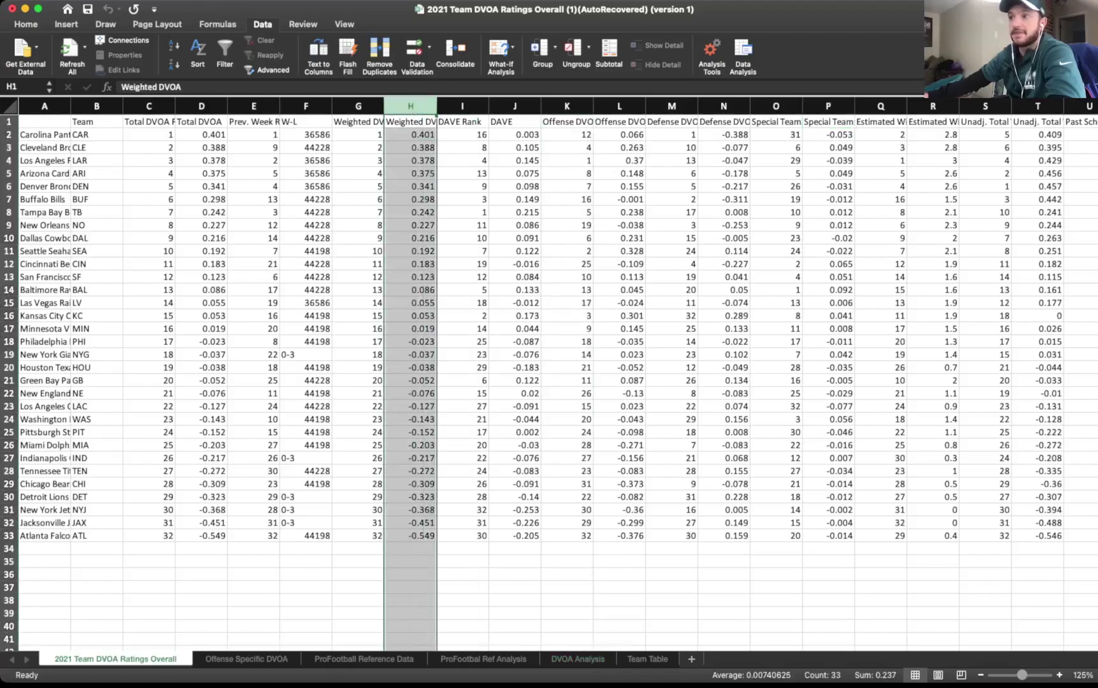
pyautogui.click(578, 660)
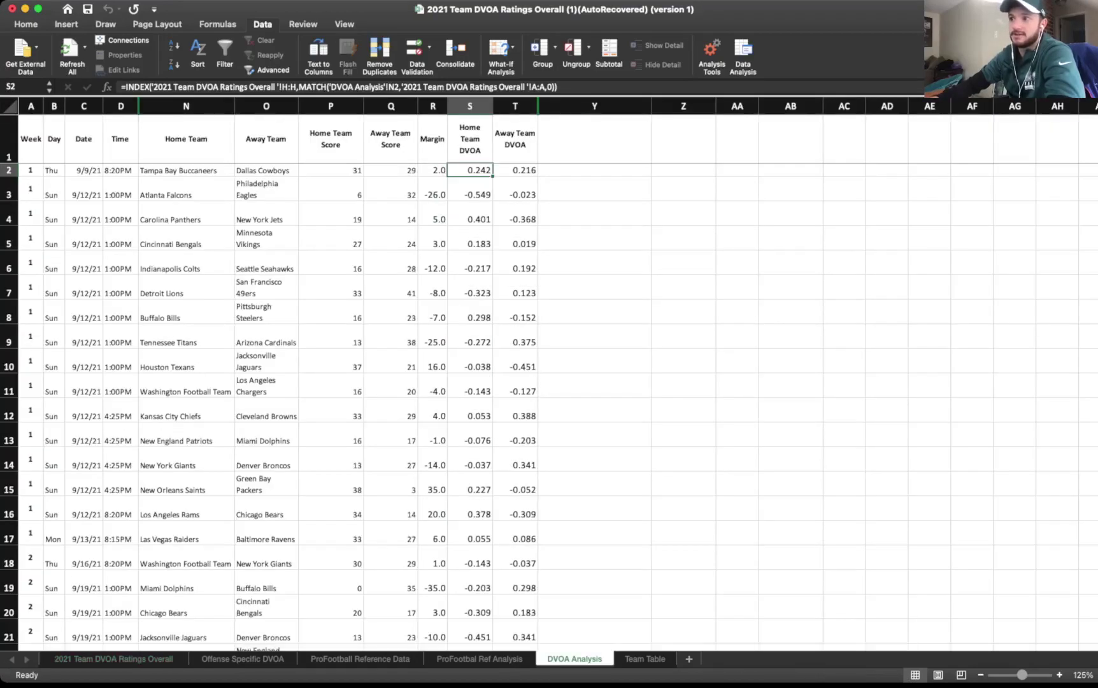
pyautogui.click(516, 171)
pyautogui.click(470, 171)
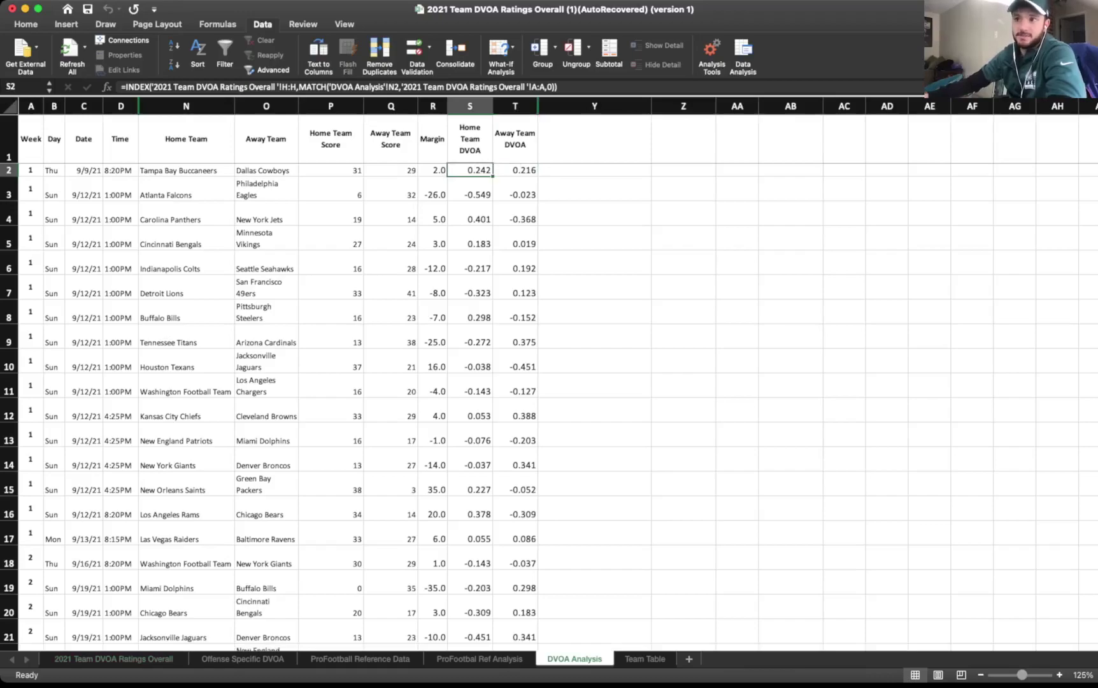
# - Trace the first game's DVOA lookups between the Home Team name cell and the home and away DVOA formulas
pyautogui.press('Left')
pyautogui.press('Left')
pyautogui.press('Left')
pyautogui.press('Left')
pyautogui.press('Left')
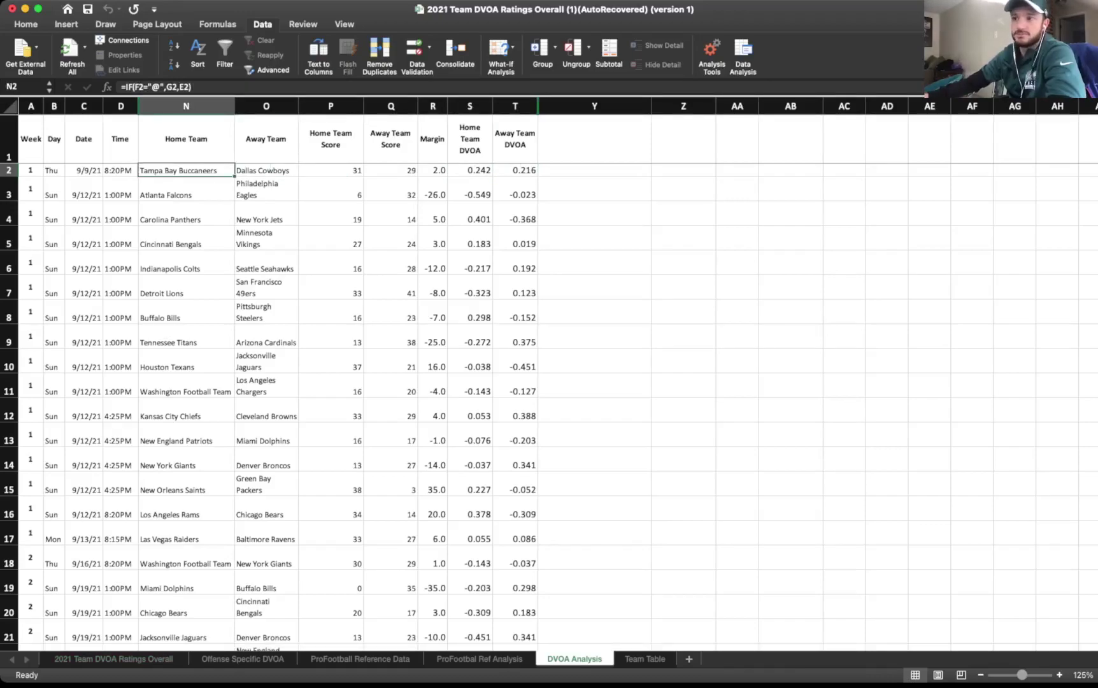
pyautogui.press('Right')
pyautogui.press('Right')
pyautogui.press('Right')
pyautogui.press('Right')
pyautogui.press('Right')
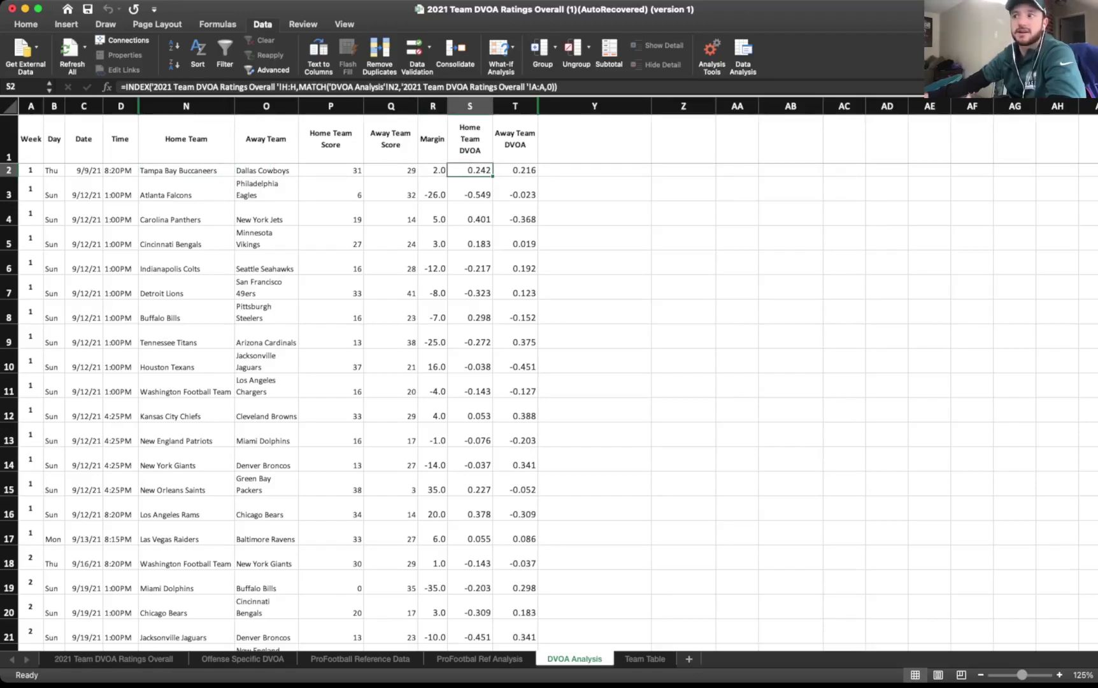
pyautogui.press('Left')
pyautogui.press('Left')
pyautogui.press('Left')
pyautogui.press('Left')
pyautogui.click(515, 170)
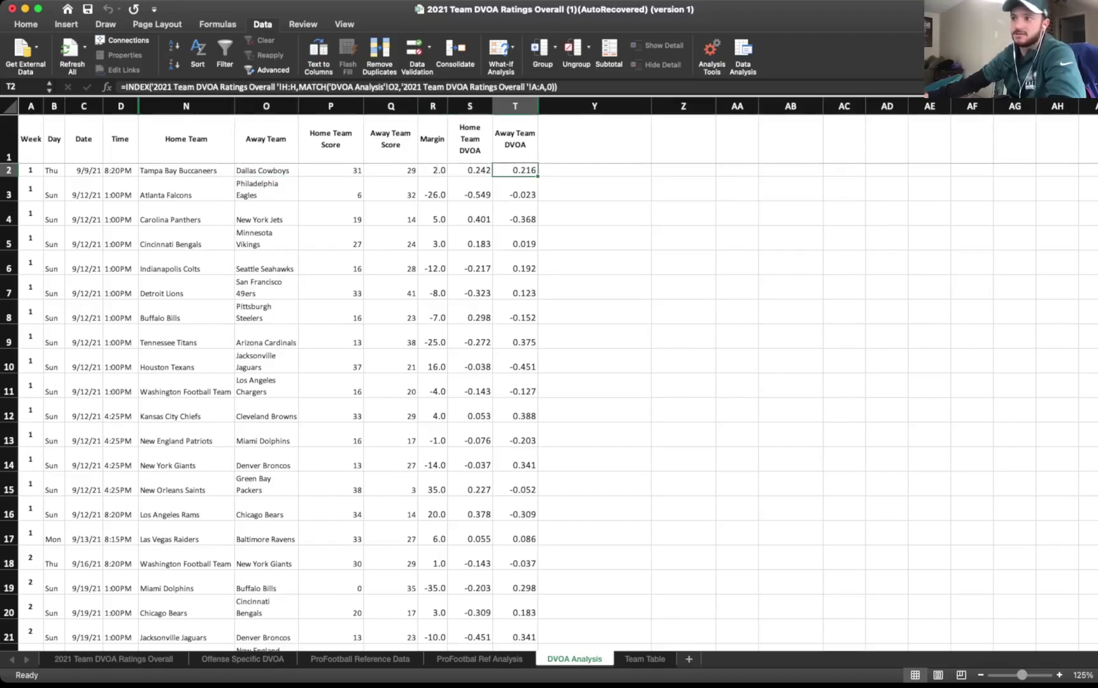
# - Open the Data Analysis regression setup on the DVOA Analysis sheet and clear its two previous input ranges
pyautogui.click(595, 190)
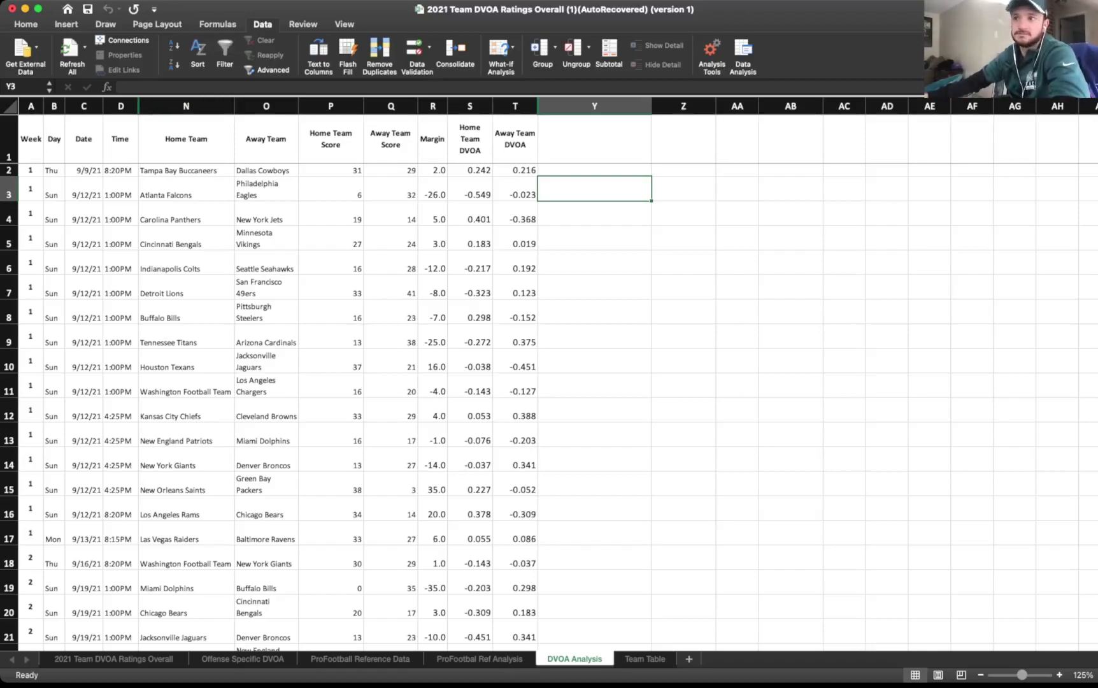
pyautogui.click(262, 25)
pyautogui.click(262, 24)
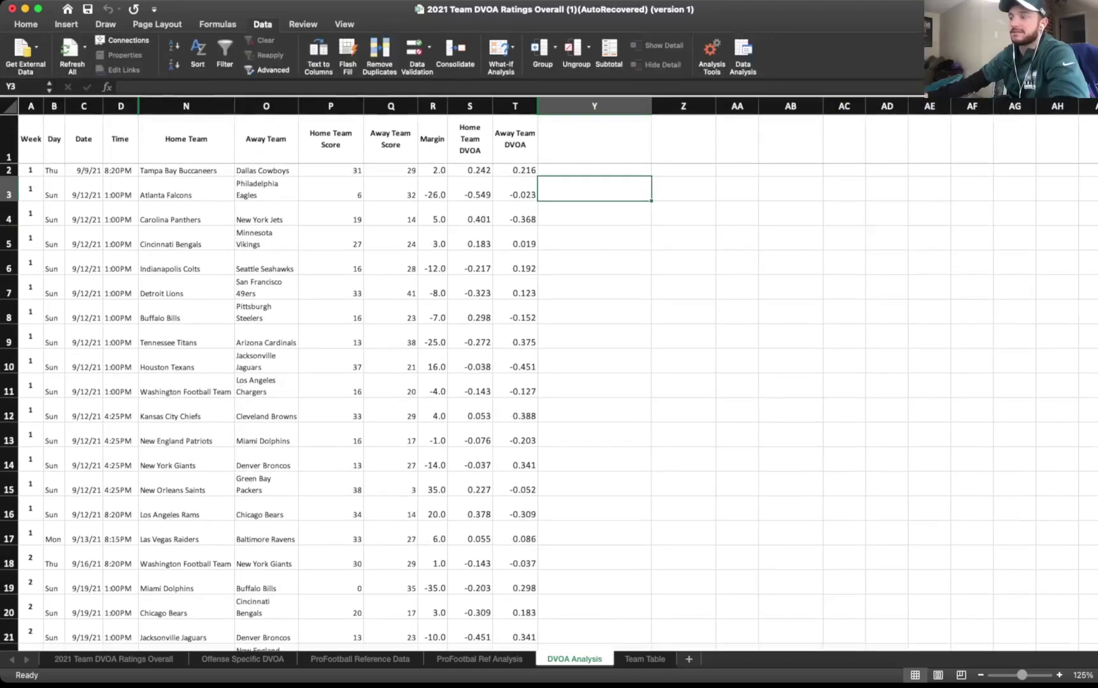
pyautogui.click(743, 56)
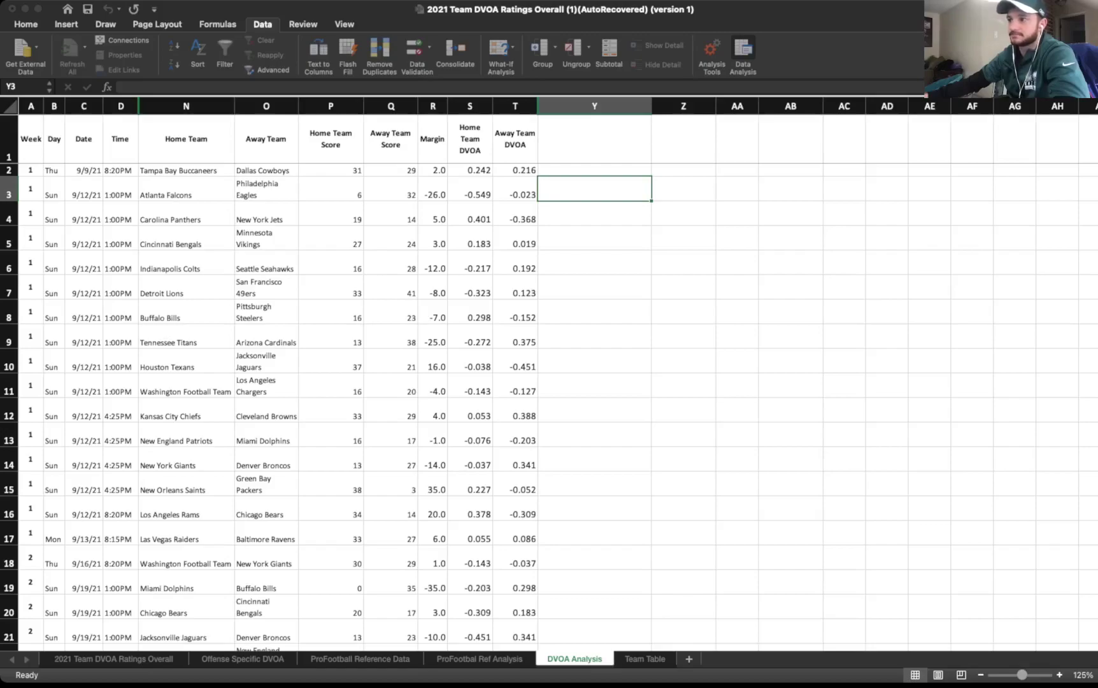
pyautogui.press('Return')
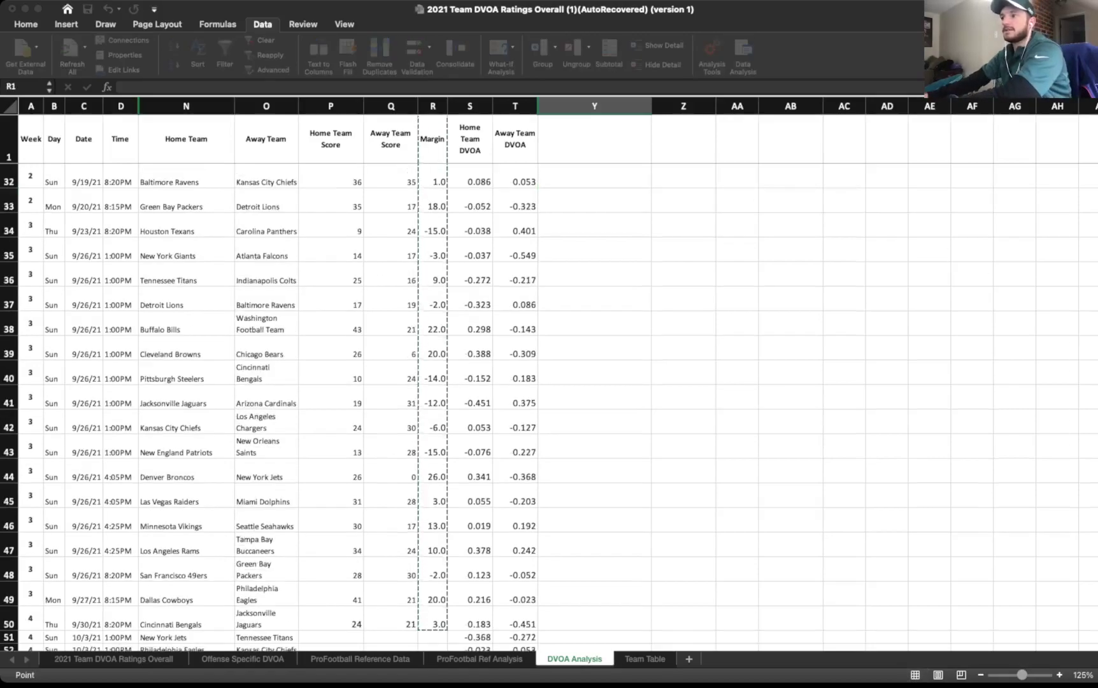
pyautogui.press('BackSpace')
pyautogui.press('Tab')
pyautogui.press('BackSpace')
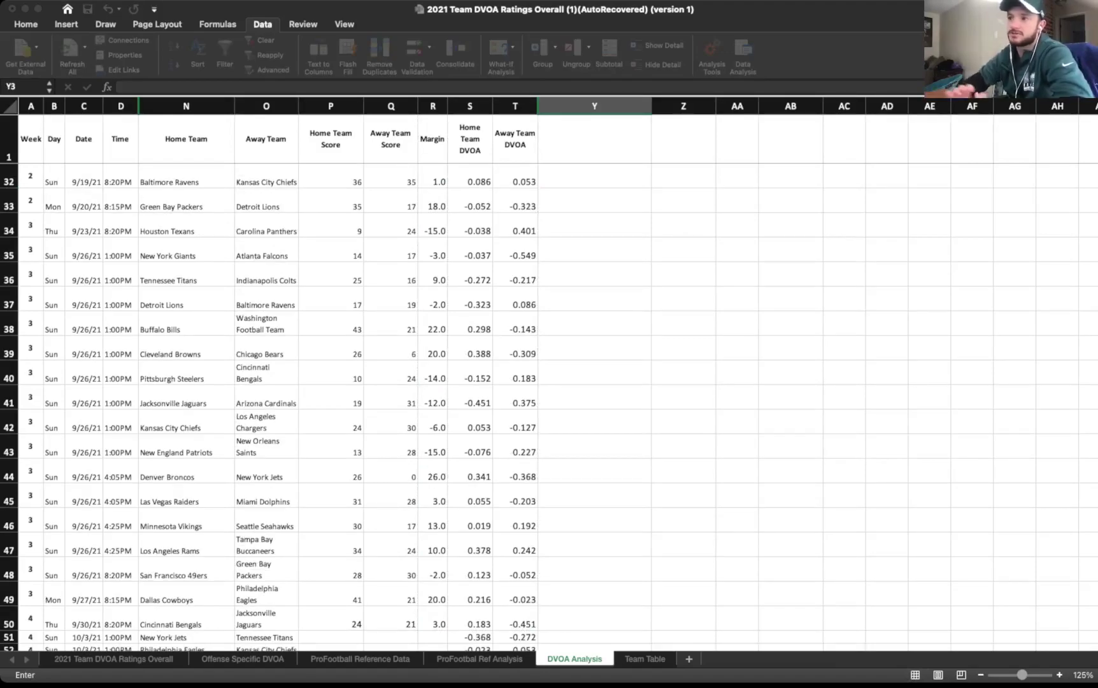
# - Set the first input range of the analysis to the Margin column, R1:R50, including its header
pyautogui.click(594, 139)
pyautogui.click(433, 139)
pyautogui.press('Right')
pyautogui.press('Down')
pyautogui.press('Down')
pyautogui.press('Down')
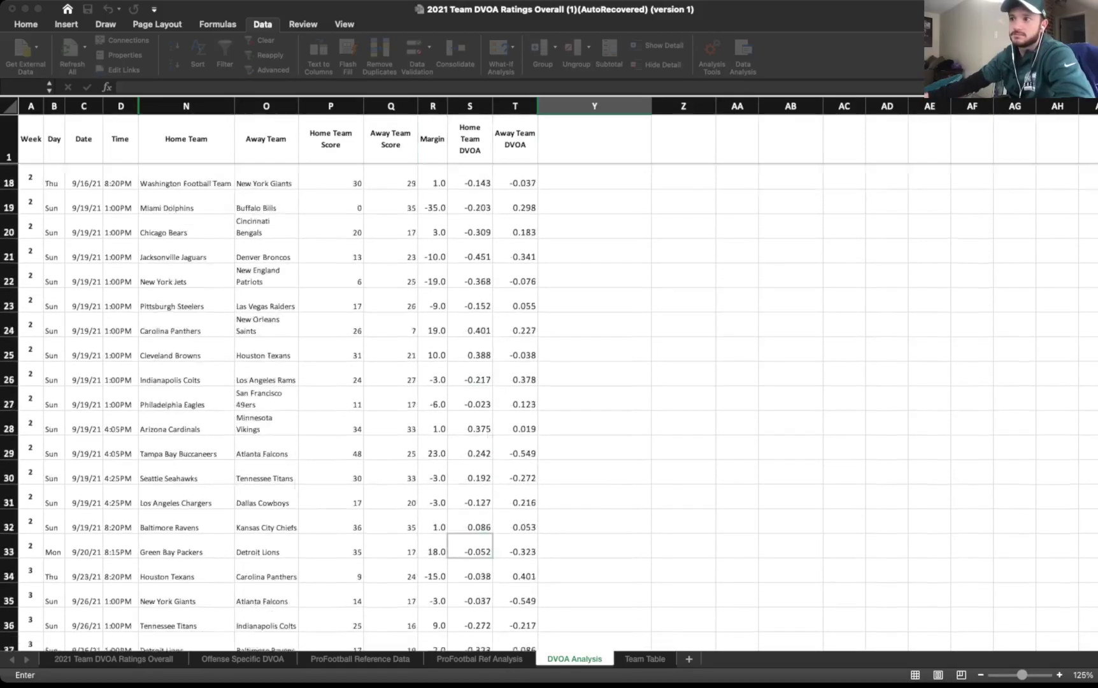
pyautogui.moveTo(433, 139); pyautogui.dragTo(433, 602)
pyautogui.hotkey('shift', 'Down')
pyautogui.hotkey('shift', 'Down')
pyautogui.hotkey('shift', 'Down')
pyautogui.hotkey('shift', 'Down')
pyautogui.hotkey('shift', 'Down')
pyautogui.hotkey('shift', 'Down')
pyautogui.hotkey('shift', 'Down')
pyautogui.hotkey('shift', 'Down')
pyautogui.hotkey('shift', 'Down')
pyautogui.hotkey('shift', 'Down')
pyautogui.hotkey('shift', 'Down')
pyautogui.hotkey('shift', 'Down')
pyautogui.hotkey('shift', 'Down')
pyautogui.hotkey('shift', 'Down')
pyautogui.hotkey('shift', 'Down')
pyautogui.hotkey('shift', 'Down')
pyautogui.hotkey('shift', 'Down')
pyautogui.hotkey('shift', 'Down')
pyautogui.hotkey('shift', 'Down')
pyautogui.hotkey('shift', 'Down')
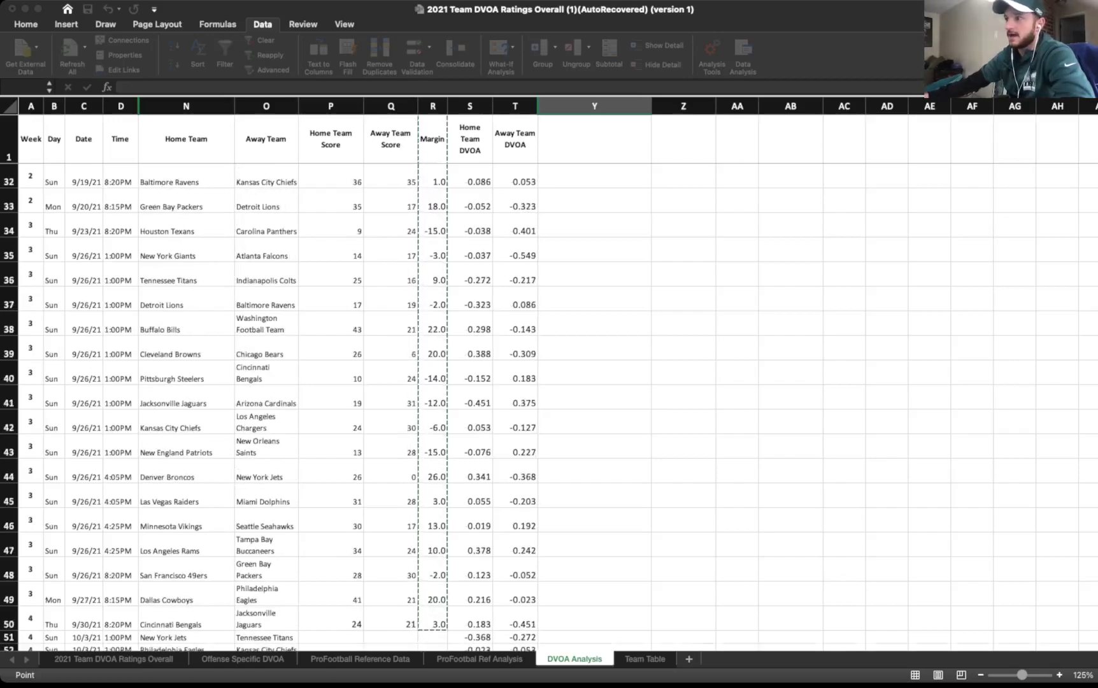
# - Set the second regression input range to the Home Team DVOA and Away Team DVOA columns, S1:T50, including their headers
pyautogui.click(683, 395)
pyautogui.scroll(12, 470, 225)
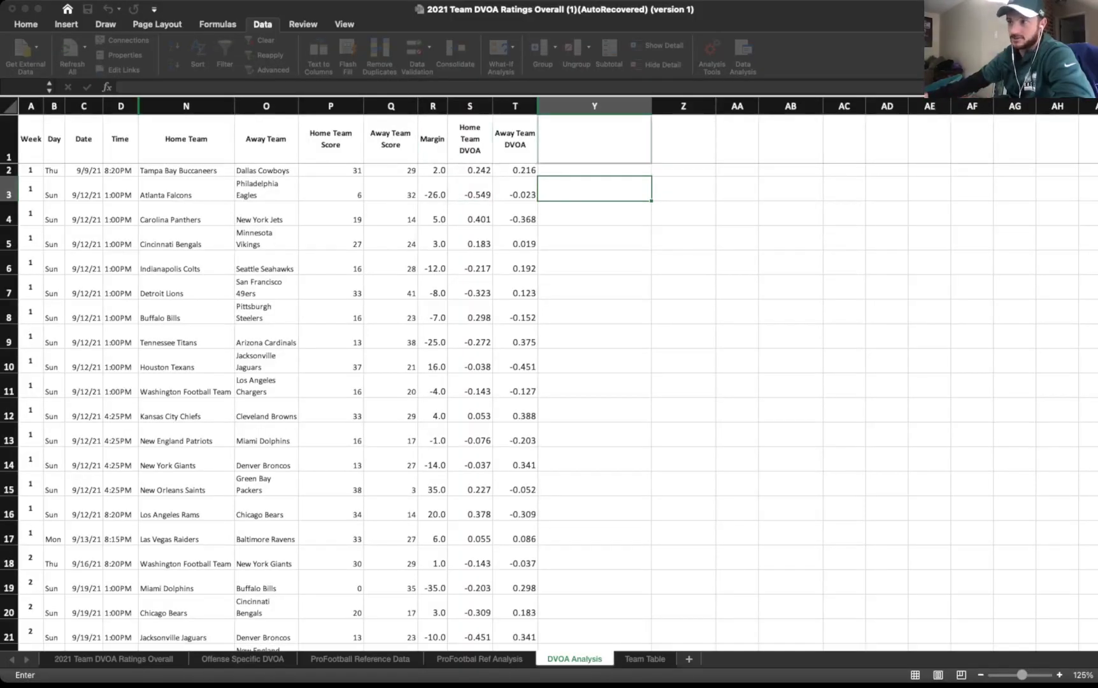
pyautogui.click(470, 140)
pyautogui.hotkey('shift', 'Down')
pyautogui.hotkey('shift', 'Down')
pyautogui.hotkey('shift', 'Down')
pyautogui.hotkey('shift', 'Down')
pyautogui.hotkey('shift', 'Down')
pyautogui.hotkey('shift', 'Down')
pyautogui.hotkey('shift', 'Down')
pyautogui.hotkey('shift', 'Down')
pyautogui.hotkey('shift', 'Down')
pyautogui.hotkey('shift', 'Down')
pyautogui.hotkey('shift', 'Down')
pyautogui.hotkey('shift', 'Down')
pyautogui.hotkey('shift', 'Down')
pyautogui.hotkey('shift', 'Down')
pyautogui.hotkey('shift', 'Down')
pyautogui.hotkey('shift', 'Down')
pyautogui.hotkey('shift', 'Down')
pyautogui.hotkey('shift', 'Down')
pyautogui.hotkey('shift', 'Down')
pyautogui.hotkey('shift', 'Down')
pyautogui.hotkey('shift', 'Down')
pyautogui.hotkey('shift', 'Down')
pyautogui.hotkey('shift', 'Down')
pyautogui.hotkey('shift', 'Down')
pyautogui.hotkey('shift', 'Down')
pyautogui.hotkey('shift', 'Down')
pyautogui.hotkey('shift', 'Down')
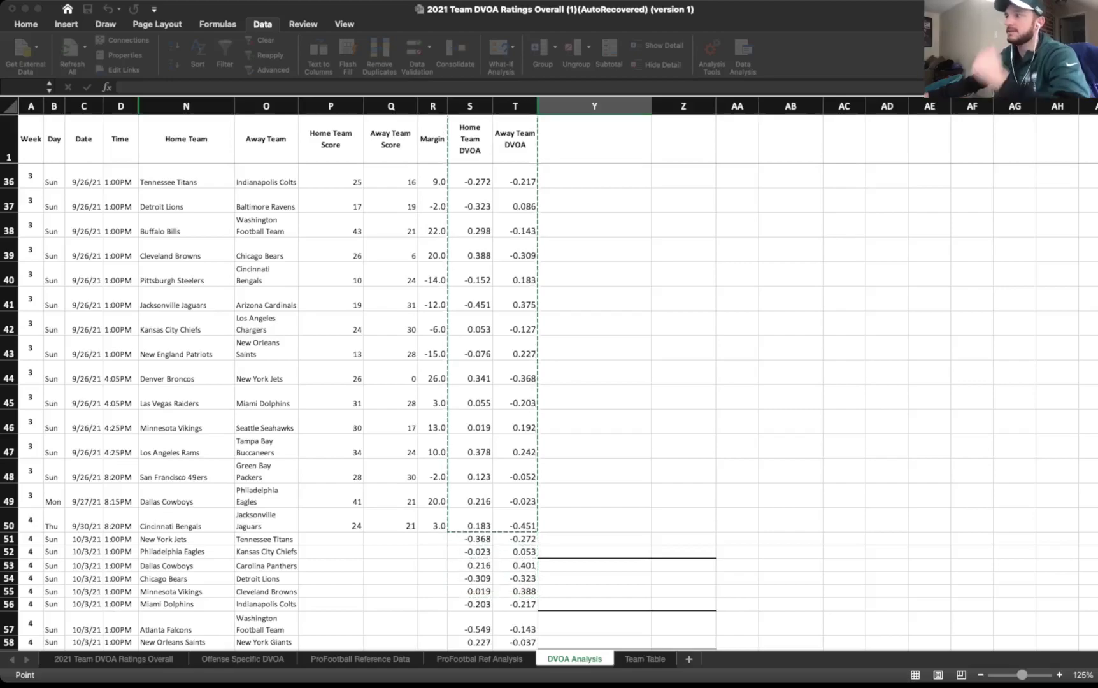
# - Run the regression with its output on a new sheet and place the Away Team DVOA plot beside the Home Team DVOA plot
pyautogui.click(844, 274)
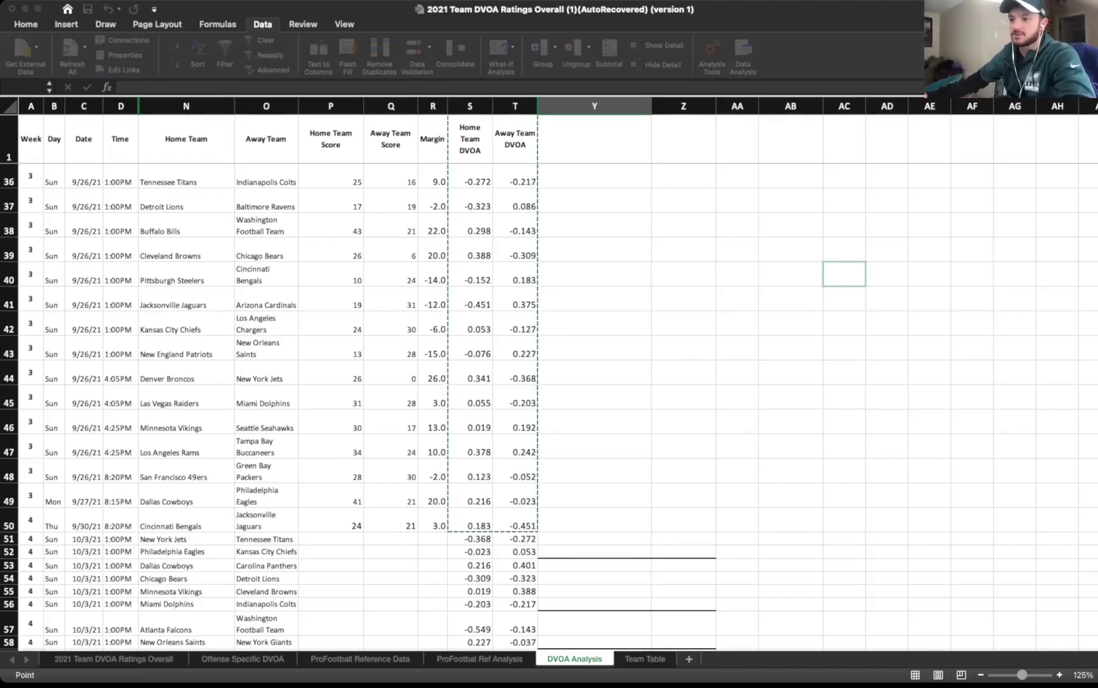
pyautogui.click(595, 274)
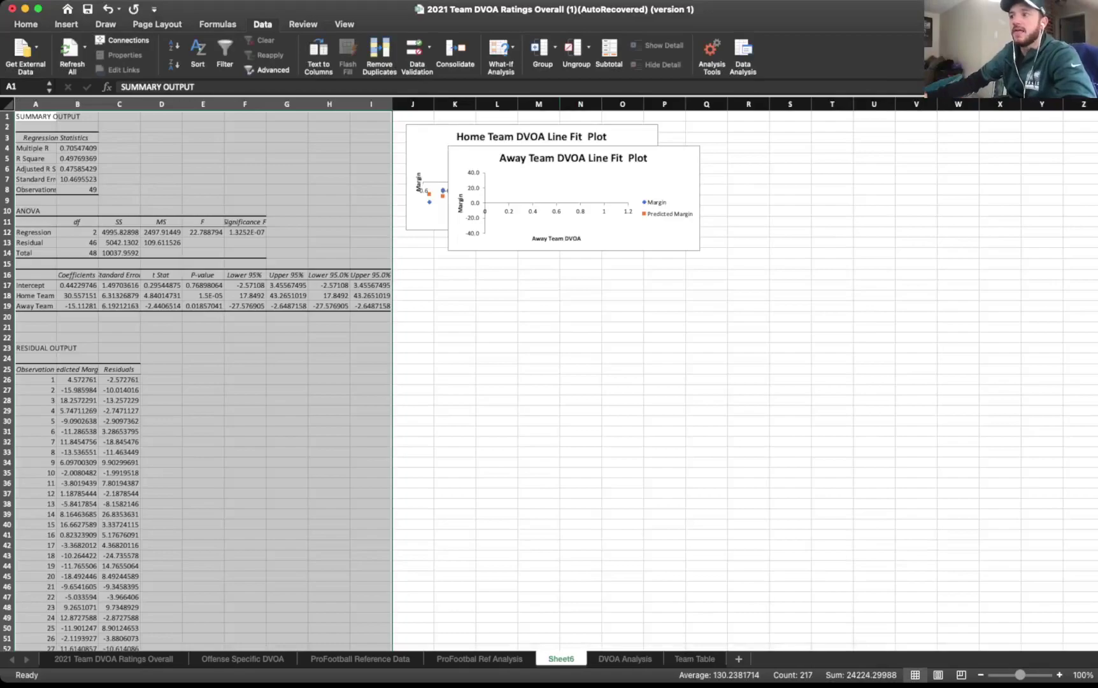
pyautogui.moveTo(668, 172); pyautogui.dragTo(921, 149)
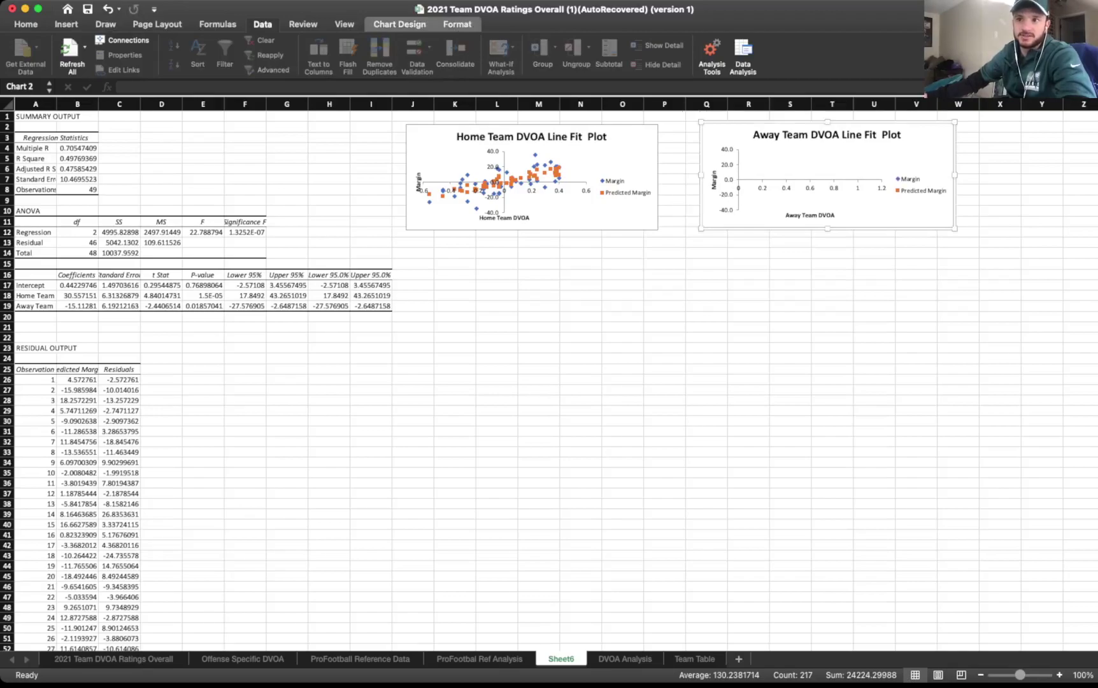
# - Highlight the R Square and Significance F values in the regression output with yellow fill
pyautogui.click(78, 158)
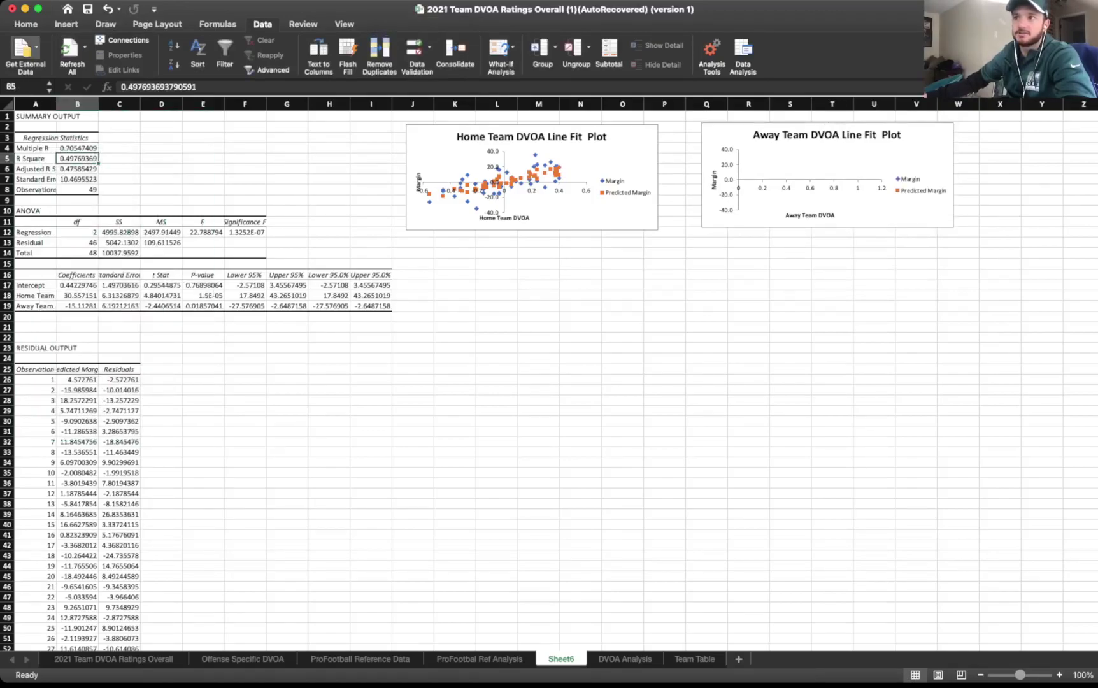
pyautogui.click(196, 65)
pyautogui.click(246, 232)
pyautogui.click(196, 64)
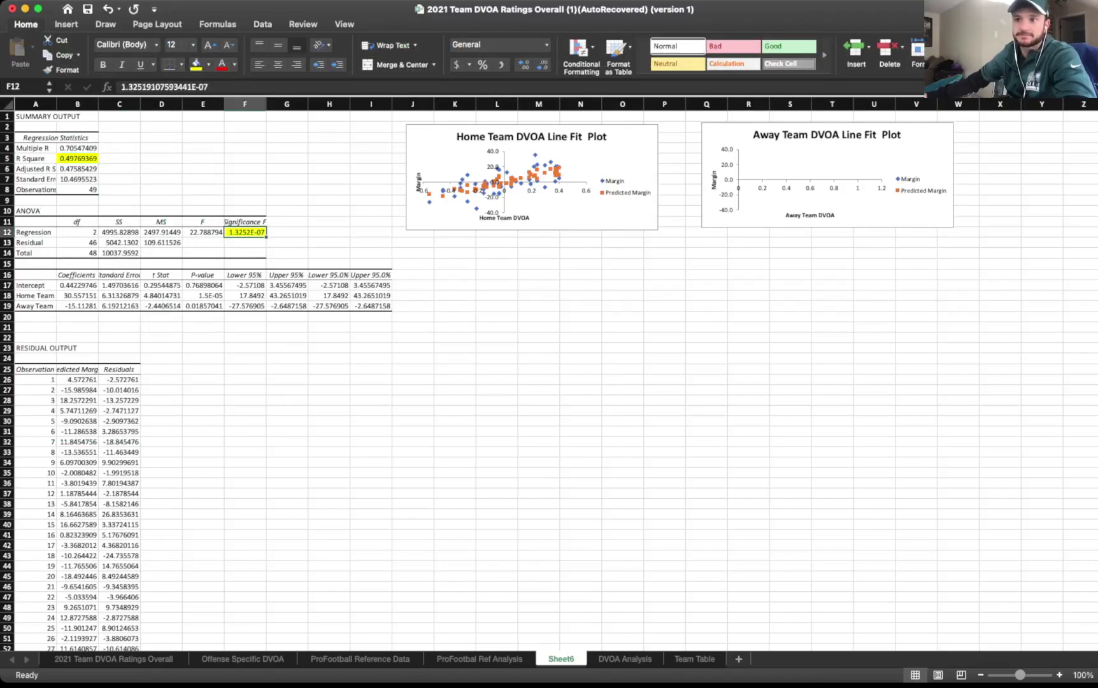
# - Fill the coefficients and P-values of the intercept, Home Team DVOA and Away Team DVOA with yellow
pyautogui.moveTo(77, 285); pyautogui.dragTo(77, 306)
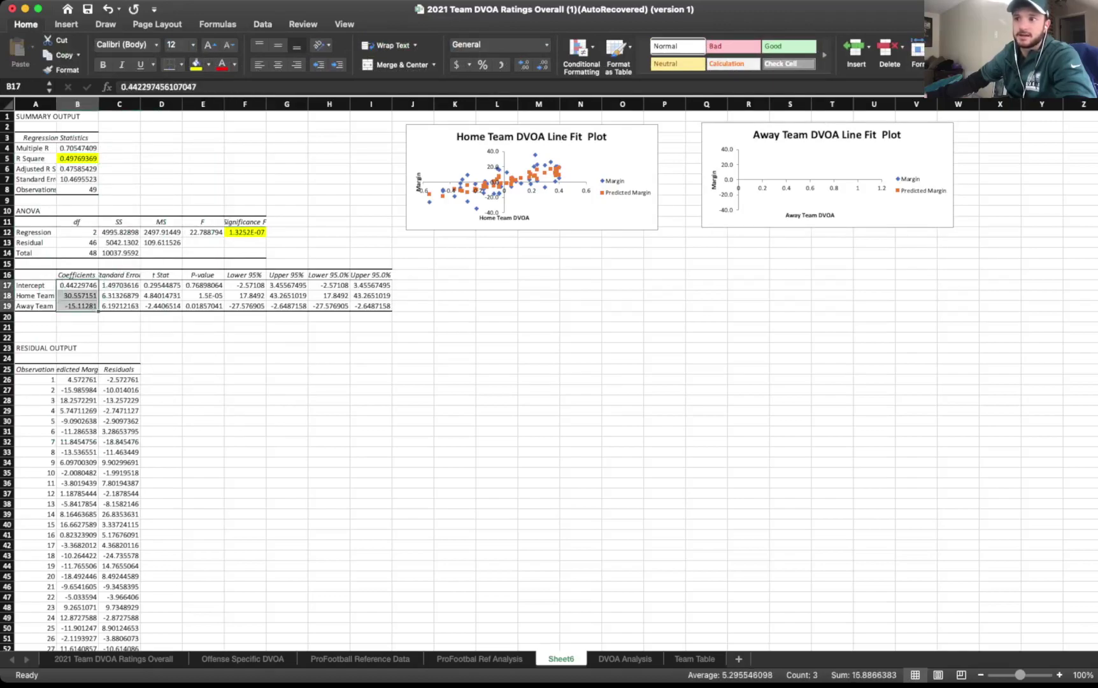
pyautogui.click(196, 64)
pyautogui.moveTo(203, 285); pyautogui.dragTo(203, 305)
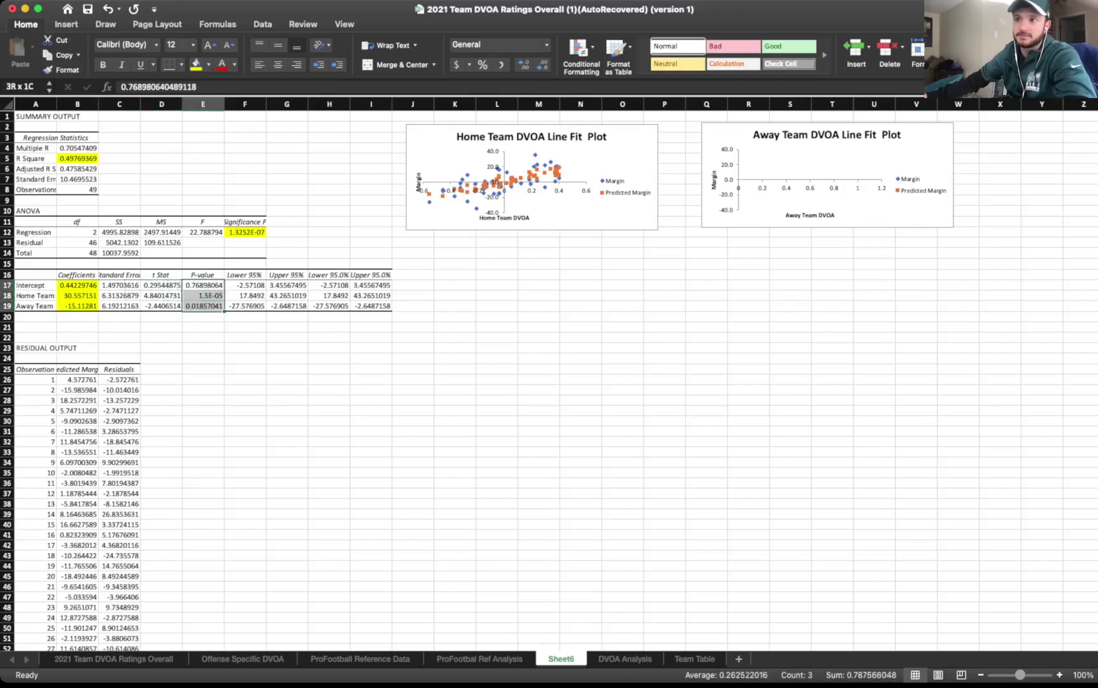
pyautogui.click(196, 64)
pyautogui.click(455, 286)
pyautogui.click(455, 284)
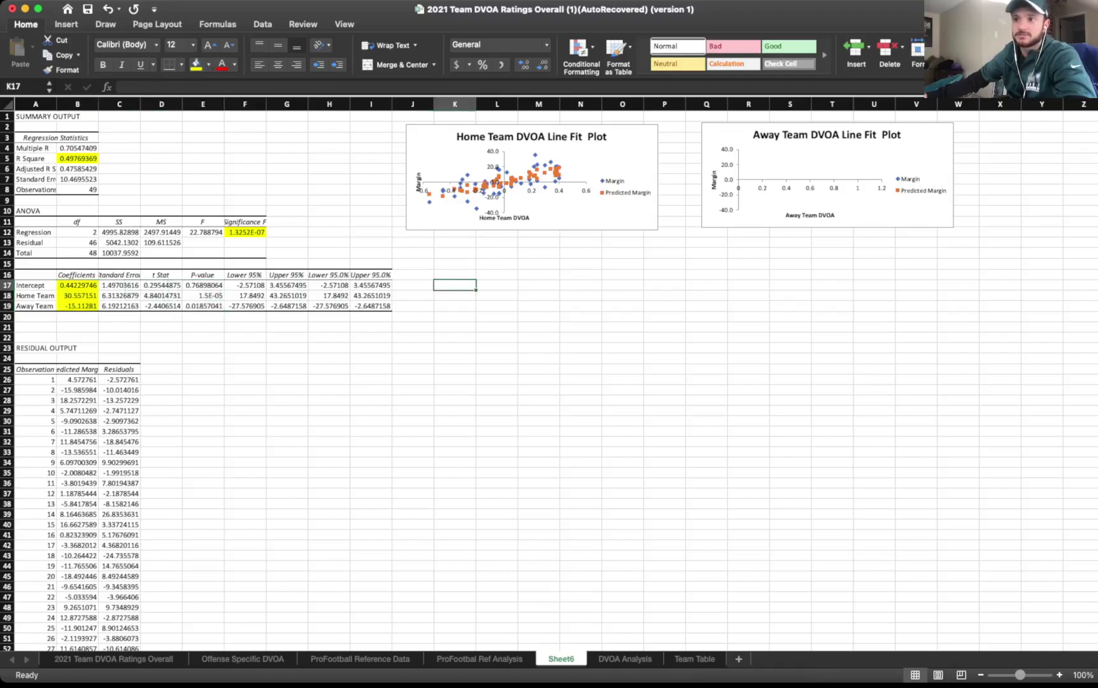
pyautogui.moveTo(203, 285); pyautogui.dragTo(203, 306)
pyautogui.click(197, 65)
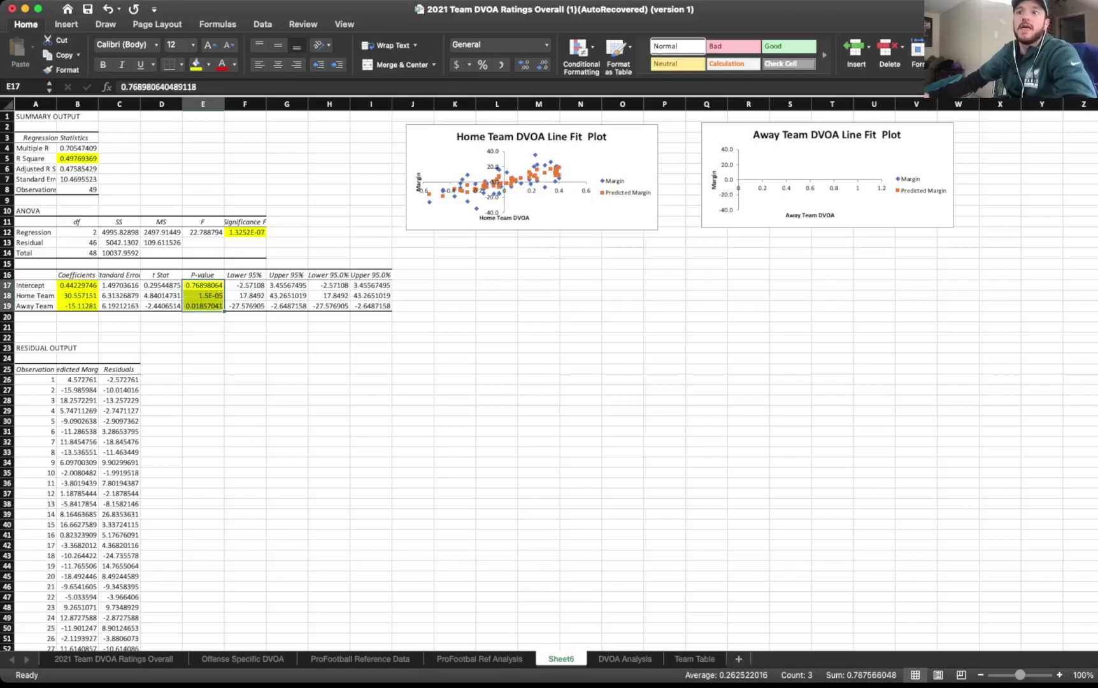
# - Format the Significance F value as Number with ten decimal places
pyautogui.click(77, 159)
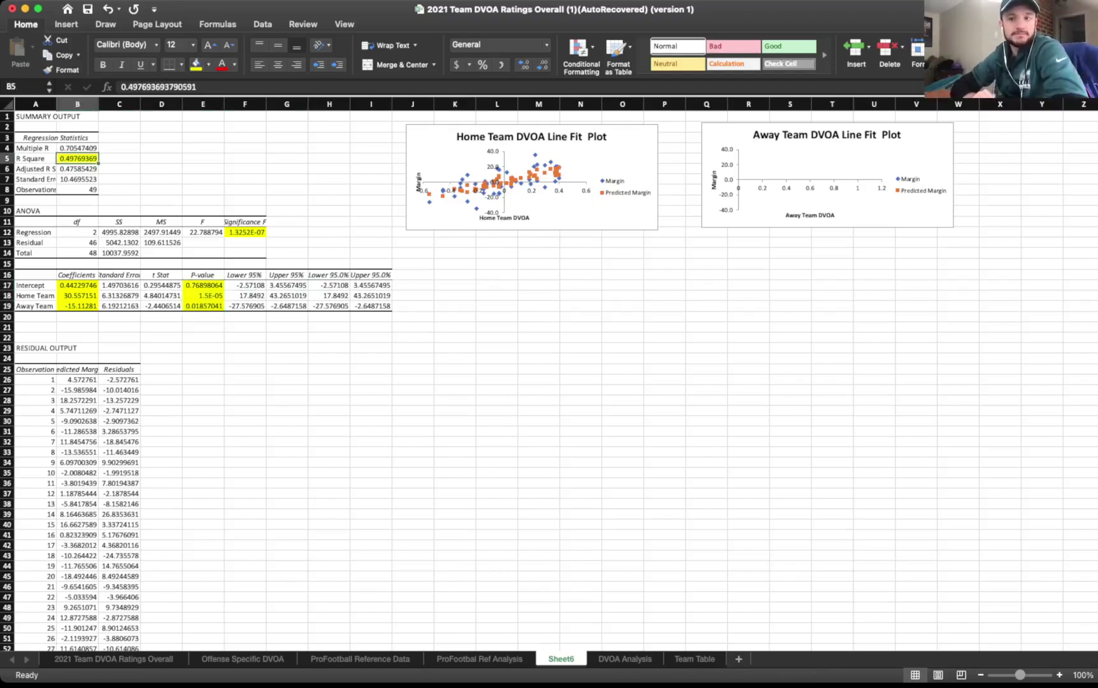
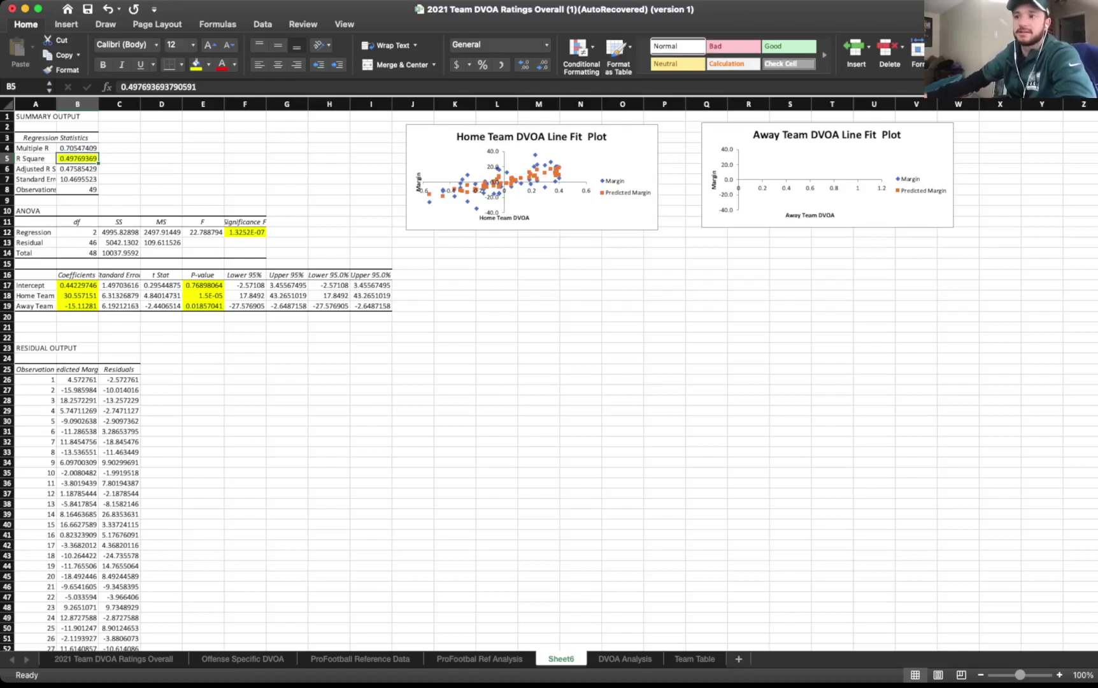
pyautogui.click(245, 232)
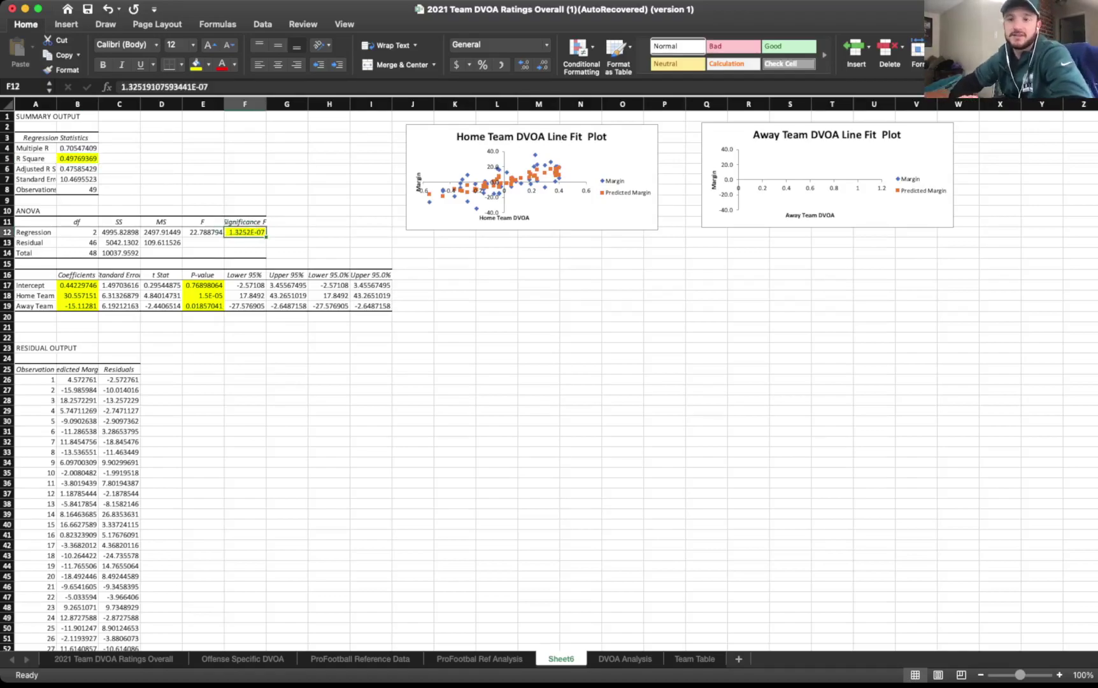
pyautogui.click(246, 222)
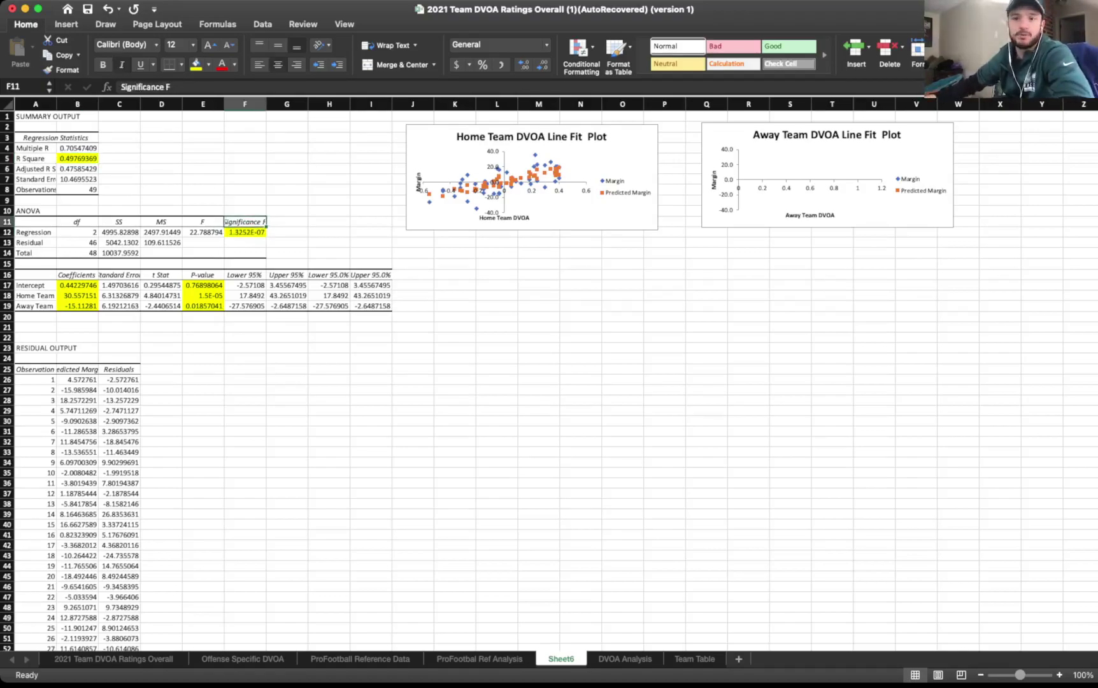
pyautogui.click(245, 232)
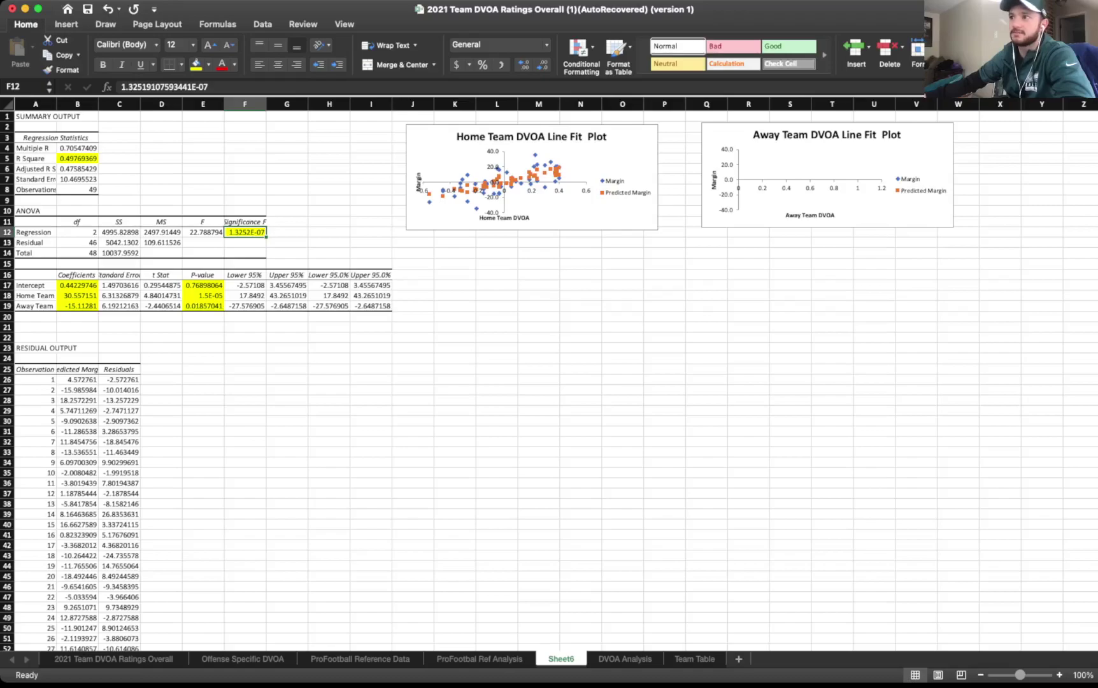
pyautogui.click(547, 45)
pyautogui.click(483, 67)
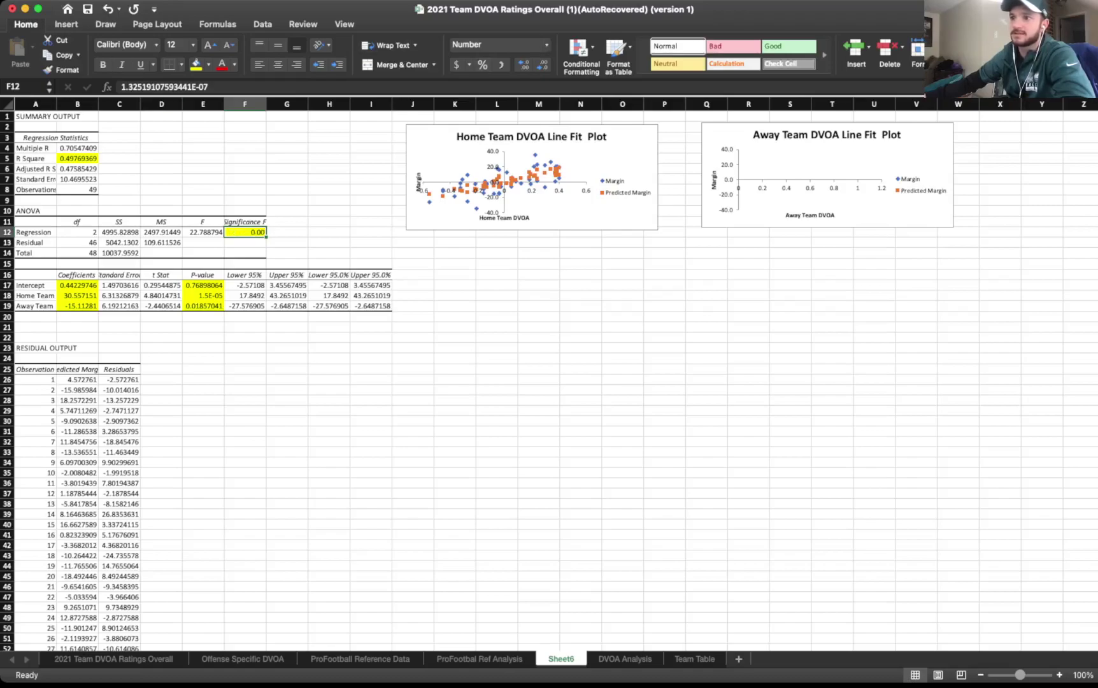
pyautogui.click(542, 64)
pyautogui.click(524, 65)
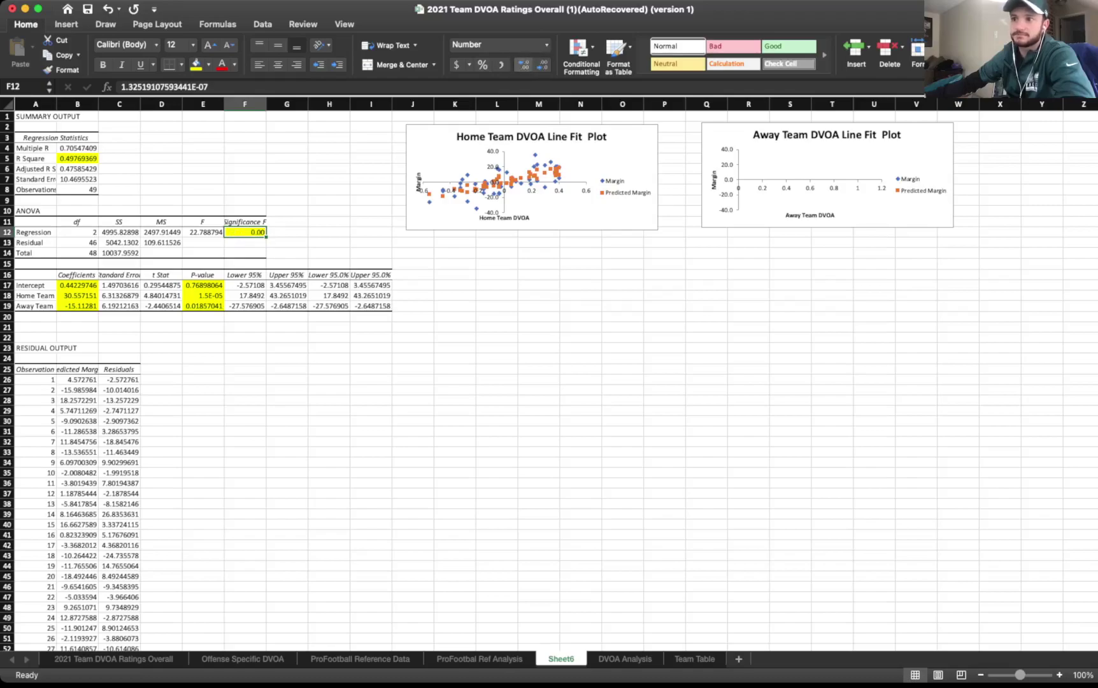
pyautogui.click(524, 65)
pyautogui.click(524, 64)
pyautogui.click(523, 64)
pyautogui.click(524, 64)
pyautogui.click(524, 64)
pyautogui.click(524, 65)
pyautogui.click(524, 64)
pyautogui.click(523, 64)
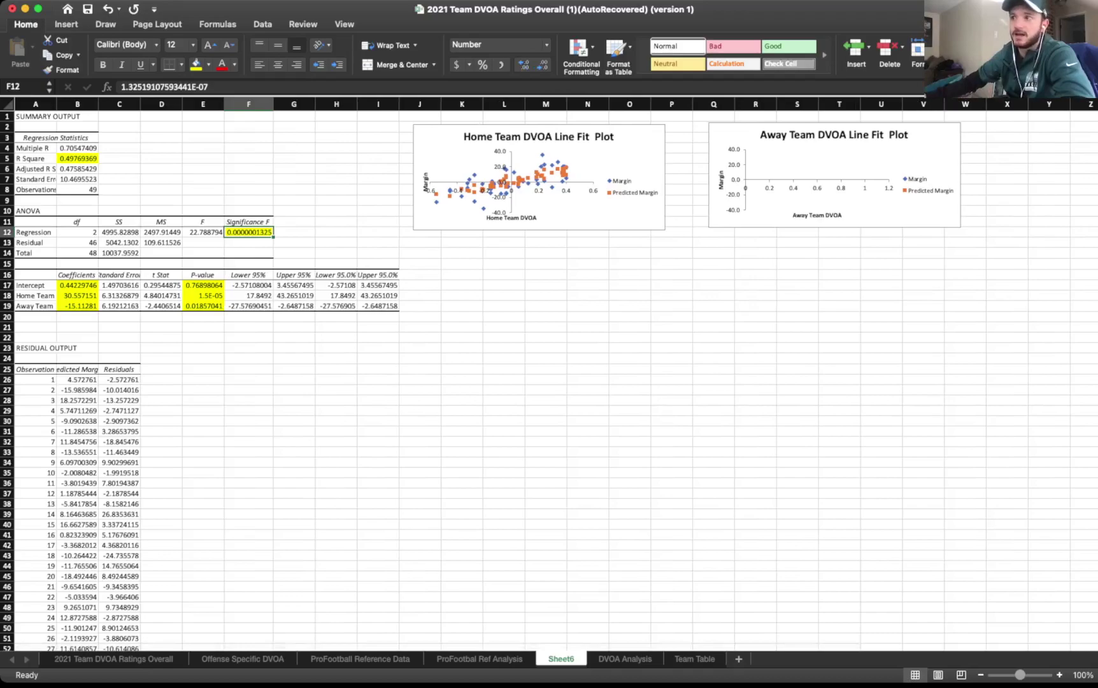
# - Format the three P-values, E17:E19, as Number with nine decimal places
pyautogui.moveTo(203, 286); pyautogui.dragTo(204, 306)
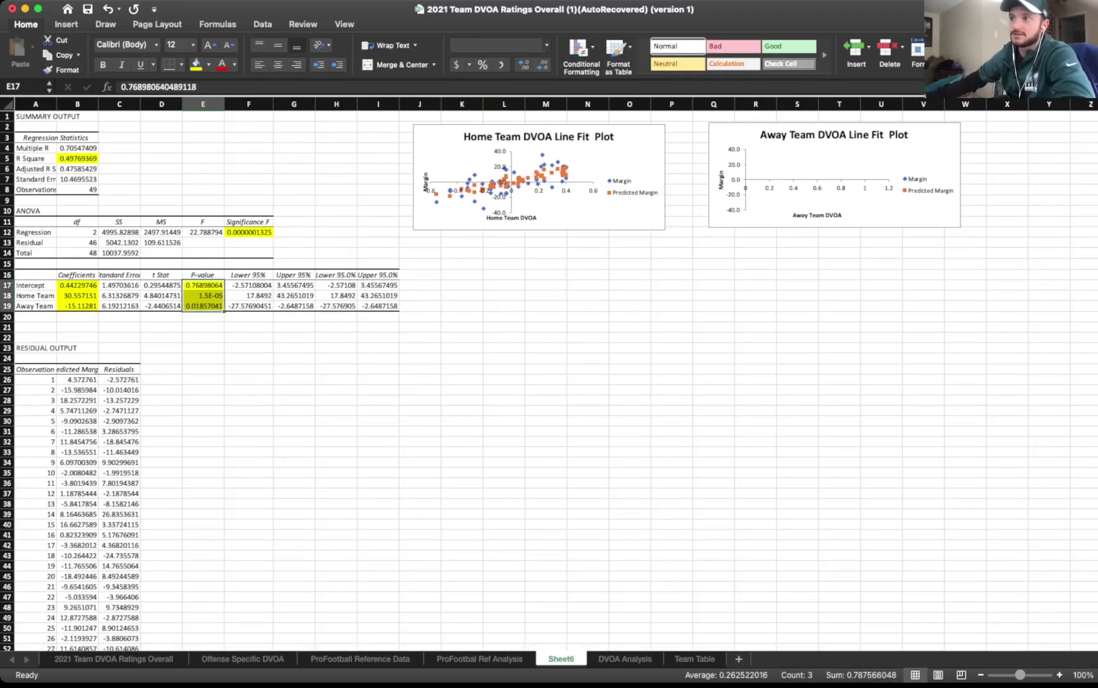
pyautogui.click(490, 83)
pyautogui.click(524, 64)
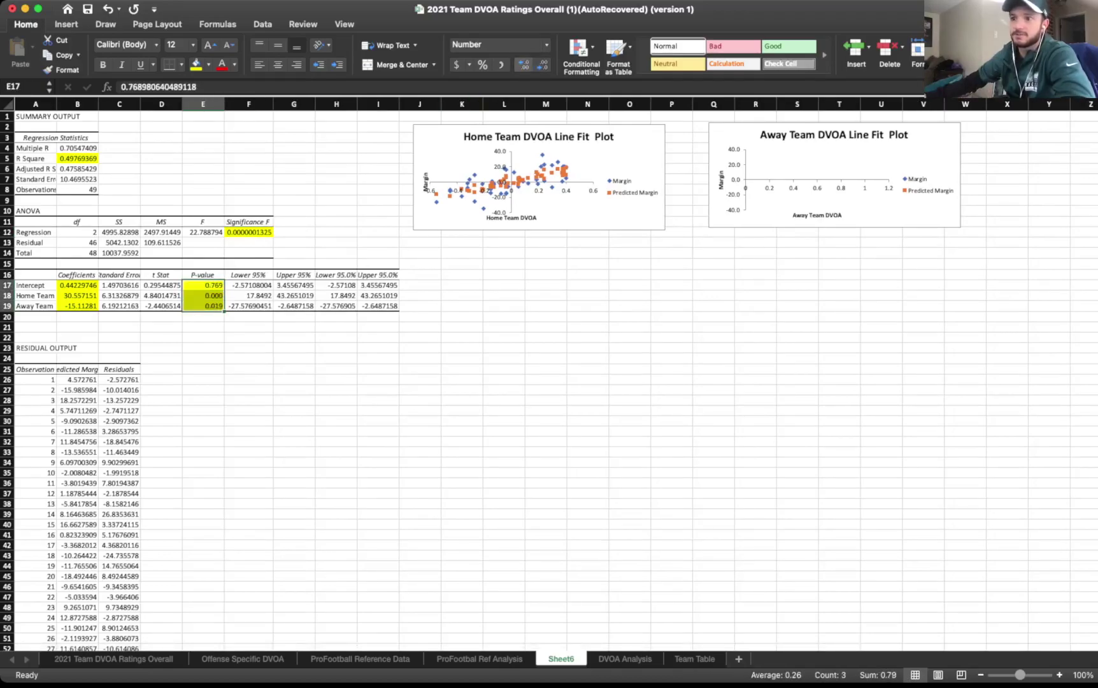
pyautogui.click(524, 64)
pyautogui.click(524, 64)
pyautogui.click(524, 65)
pyautogui.click(523, 64)
pyautogui.click(524, 64)
pyautogui.click(523, 65)
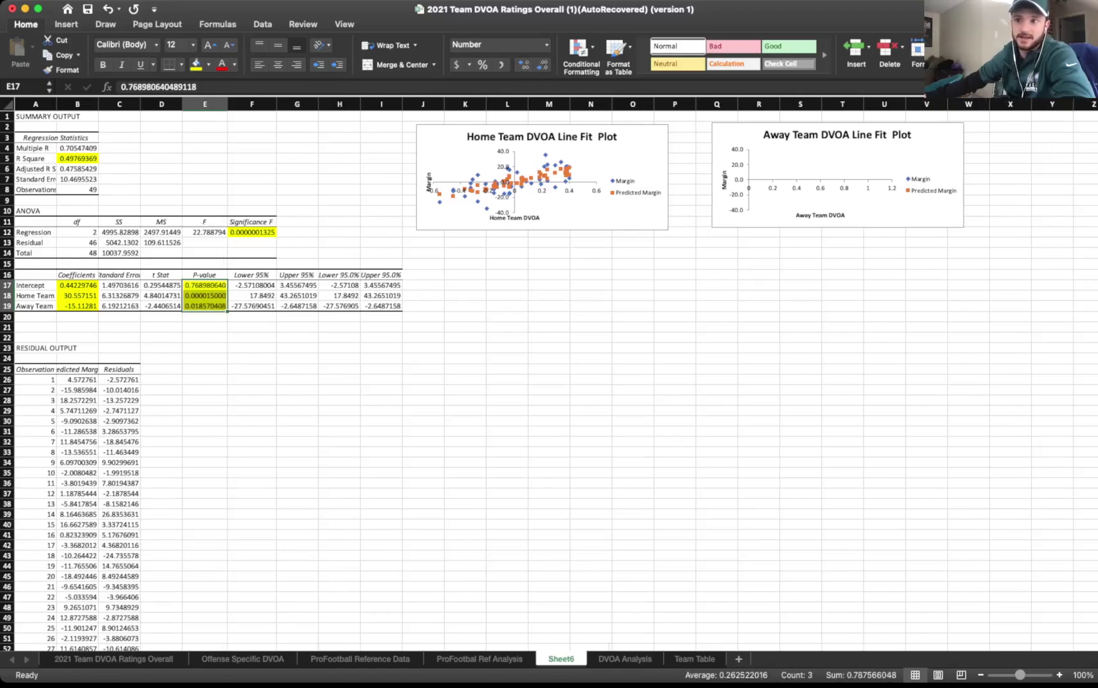
# - Examine the P-values and coefficients of the intercept and both DVOA variables, and the Margin column on the DVOA Analysis sheet
pyautogui.moveTo(35, 285); pyautogui.dragTo(204, 286)
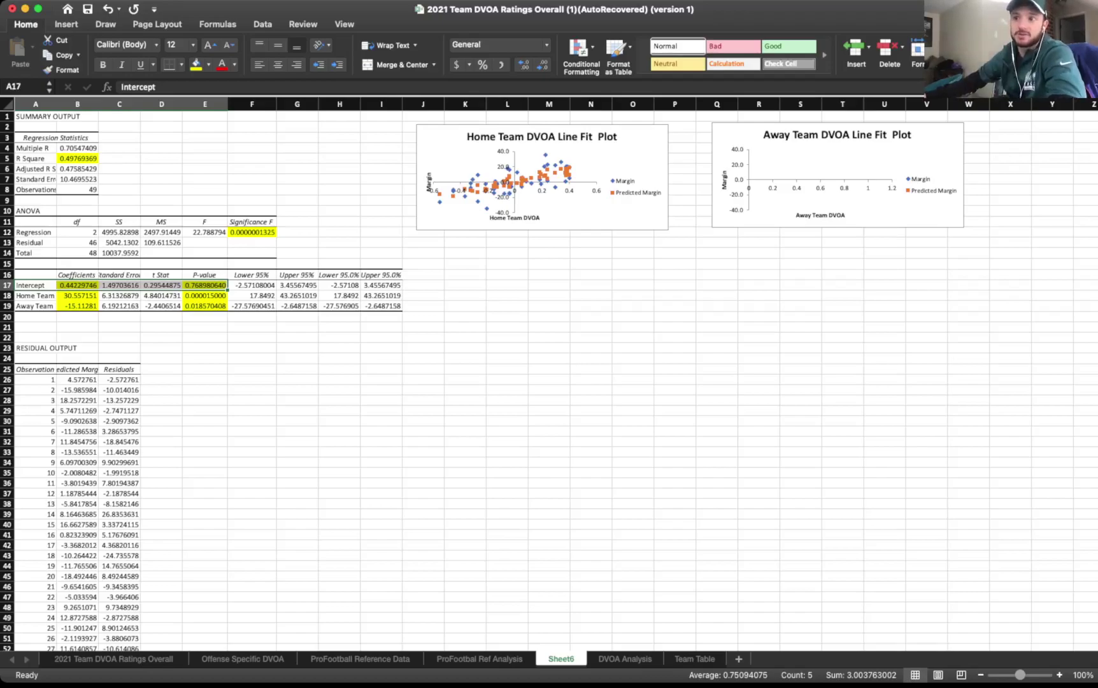
pyautogui.moveTo(205, 296); pyautogui.dragTo(206, 305)
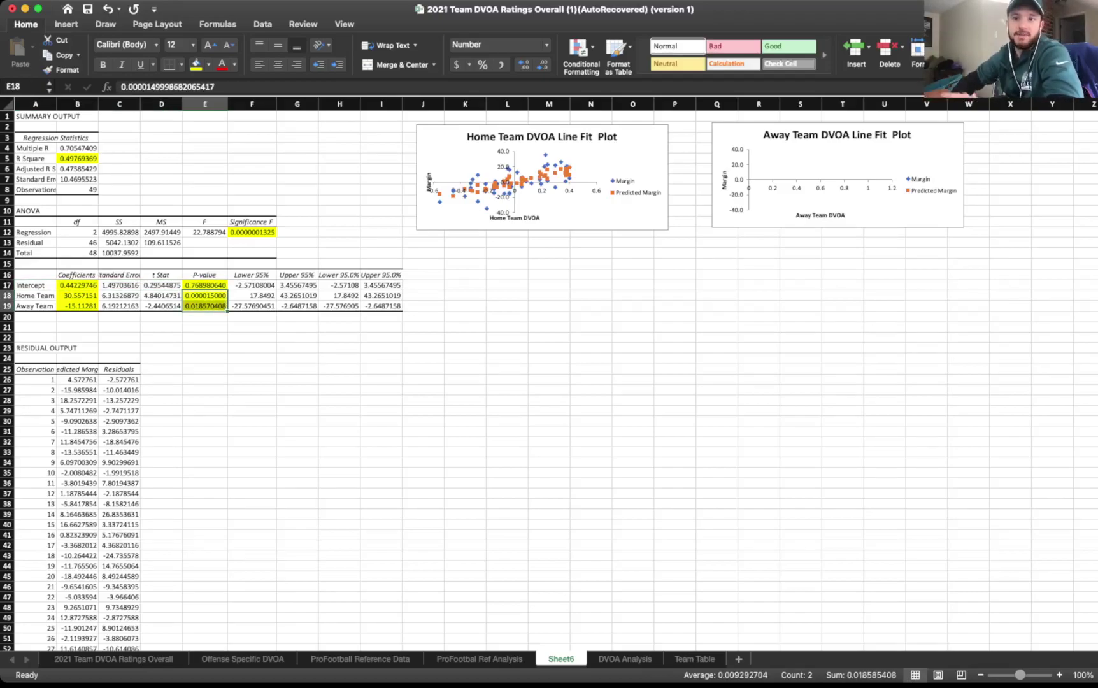
pyautogui.click(78, 285)
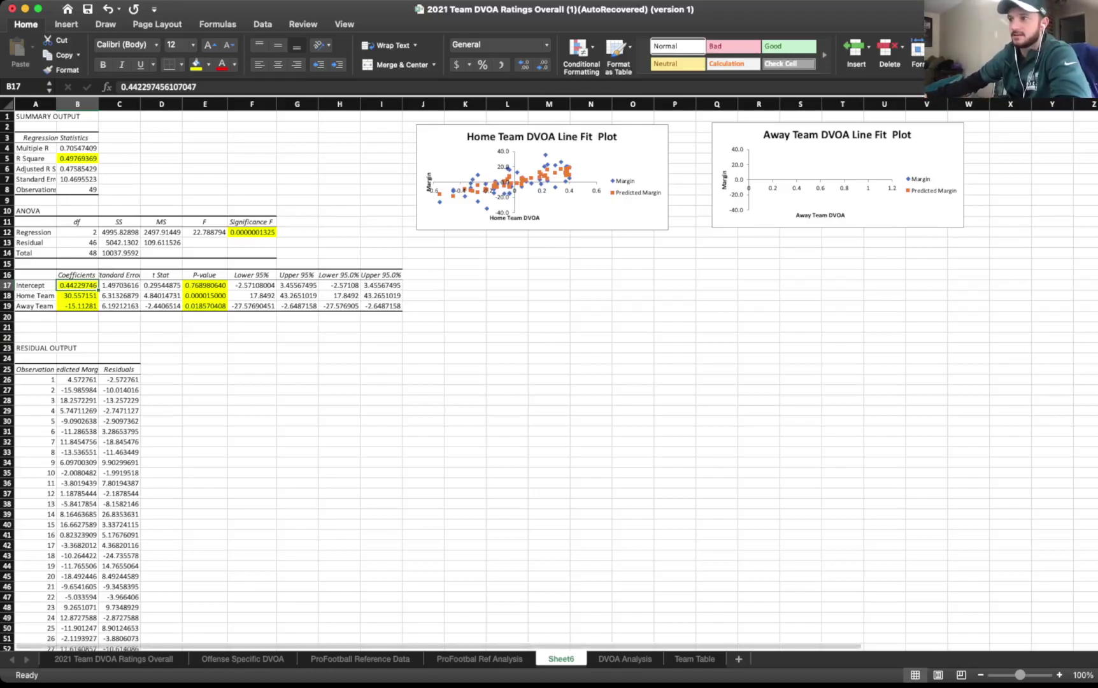
pyautogui.click(625, 659)
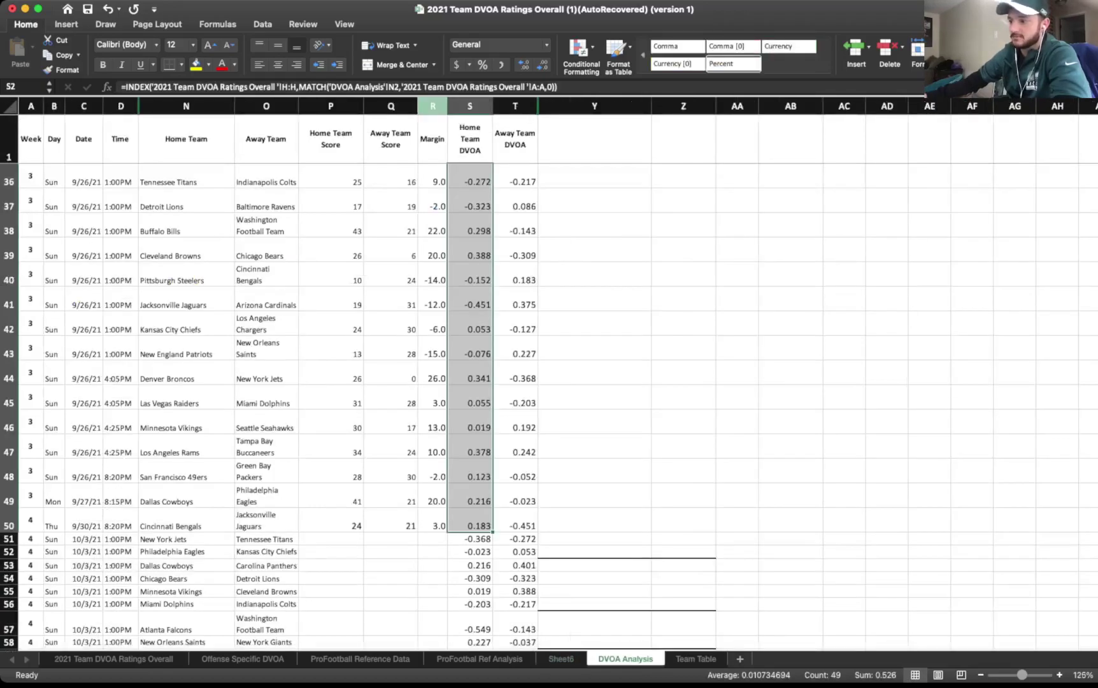
pyautogui.click(433, 107)
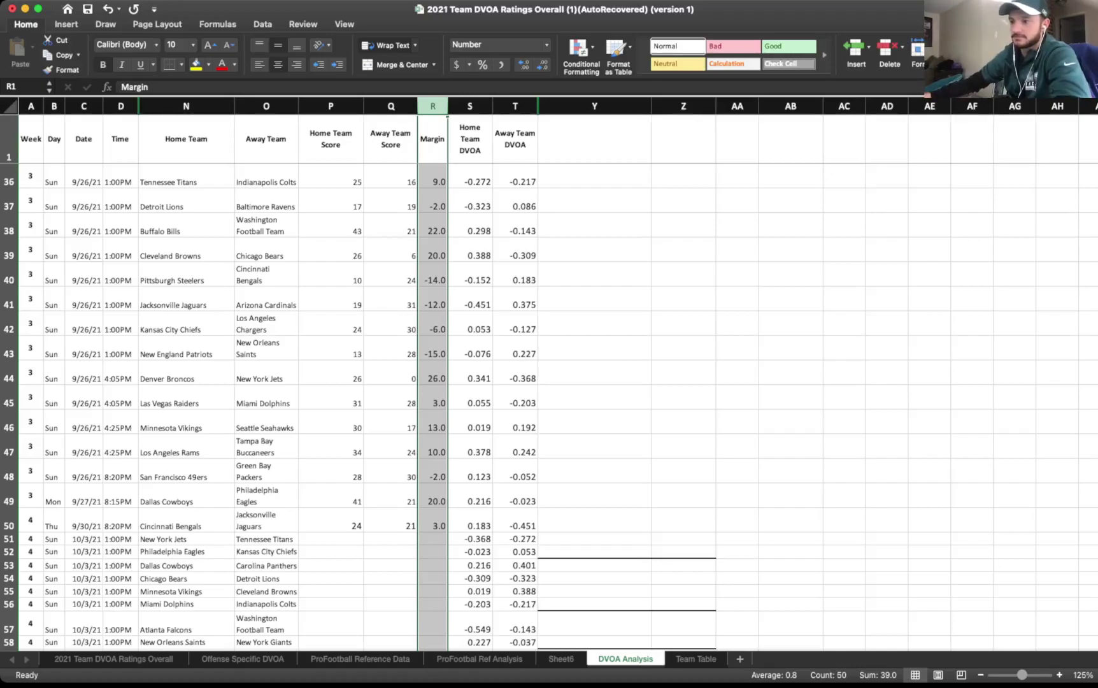
pyautogui.click(480, 660)
pyautogui.click(560, 659)
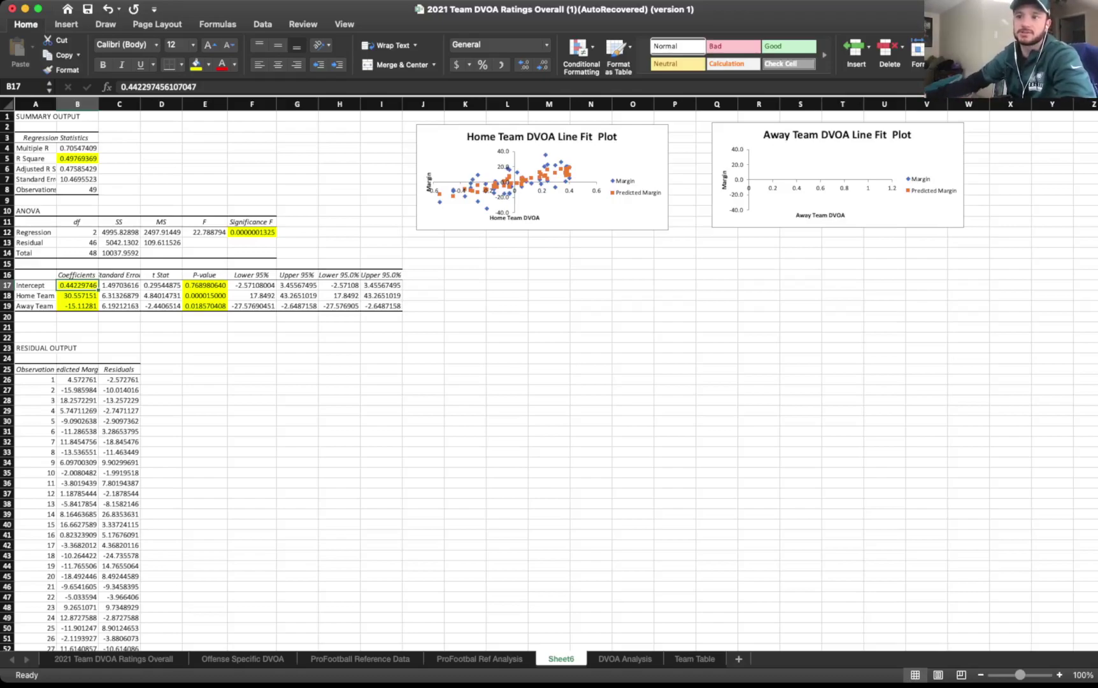
pyautogui.moveTo(35, 285); pyautogui.dragTo(77, 306)
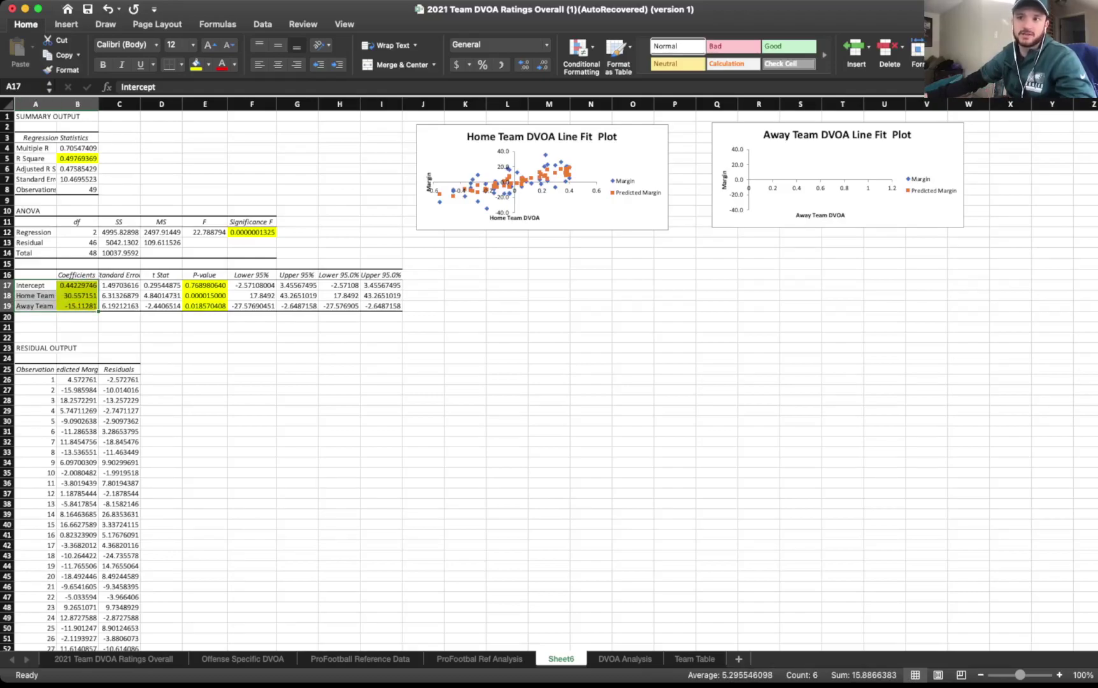
# - Copy the coefficient table with its labels, A16:B19, from the regression output to cell Y50 of the DVOA Analysis sheet, beside the Week 4 games
pyautogui.moveTo(37, 285); pyautogui.dragTo(76, 306)
pyautogui.press('super+c')
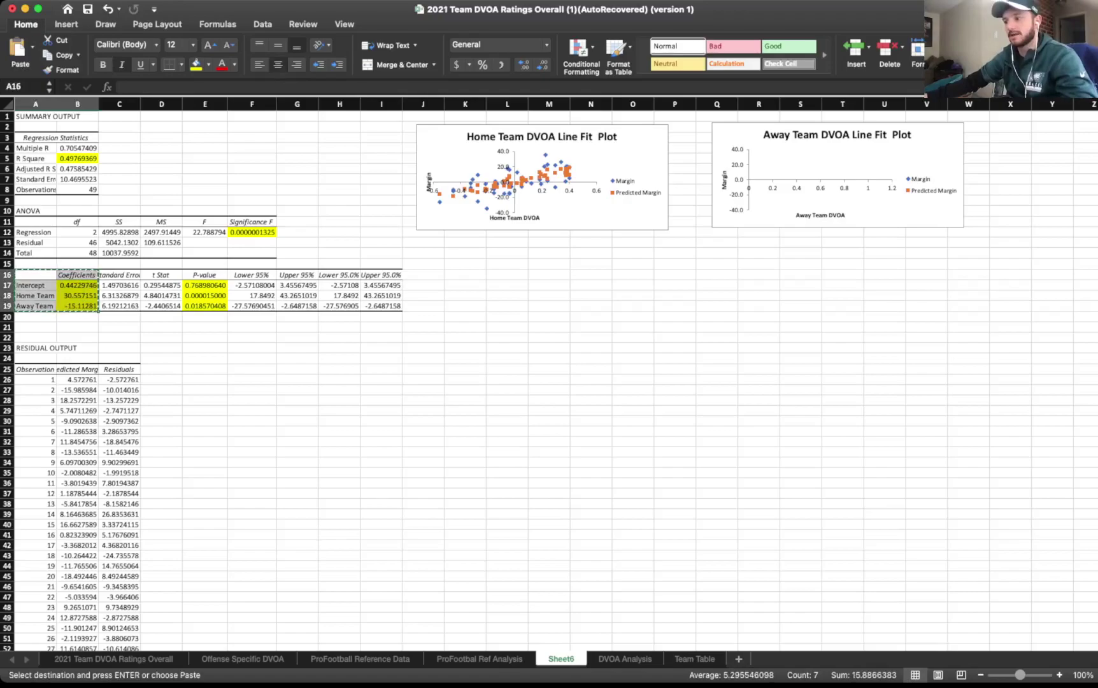
pyautogui.click(625, 659)
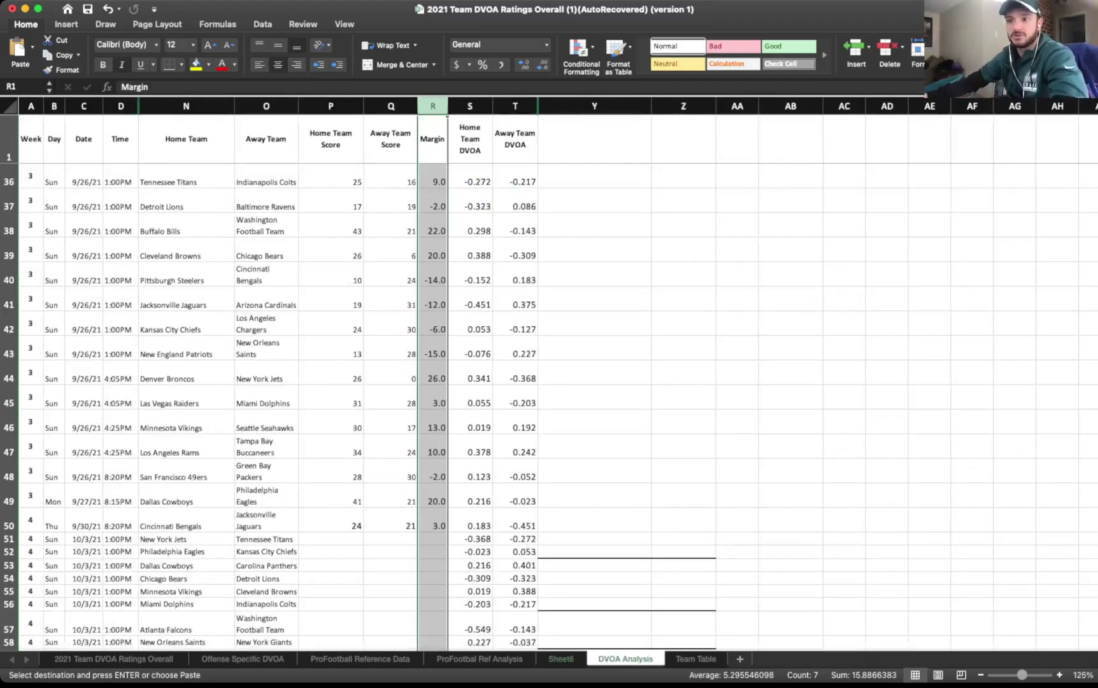
pyautogui.scroll(-3, 549, 383)
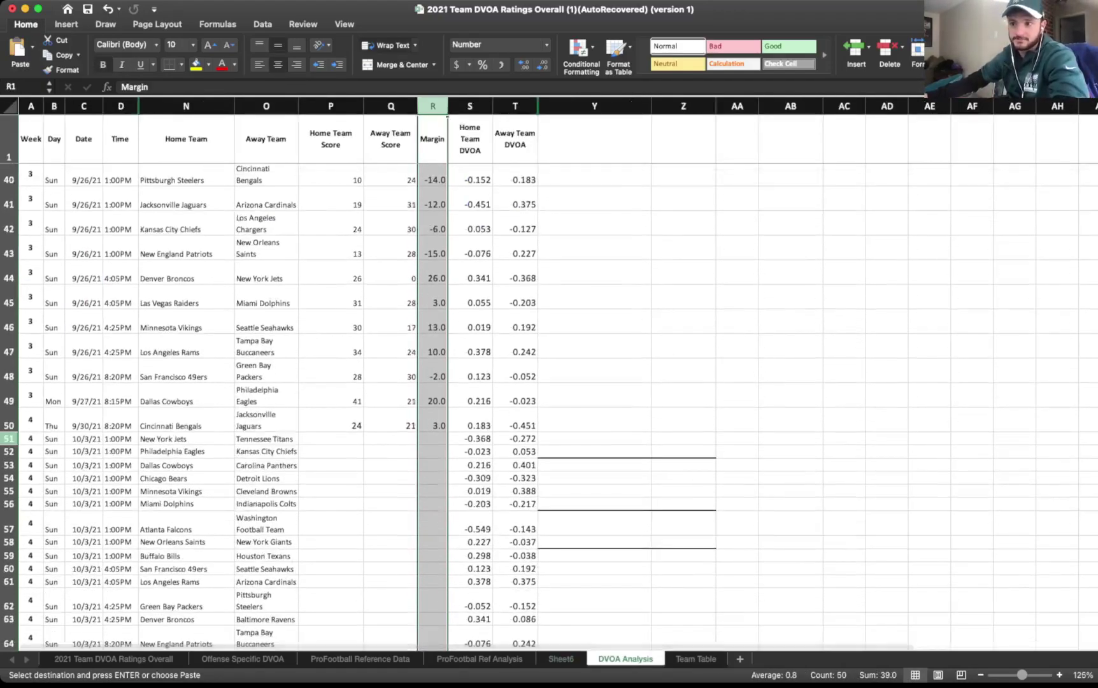
pyautogui.click(9, 439)
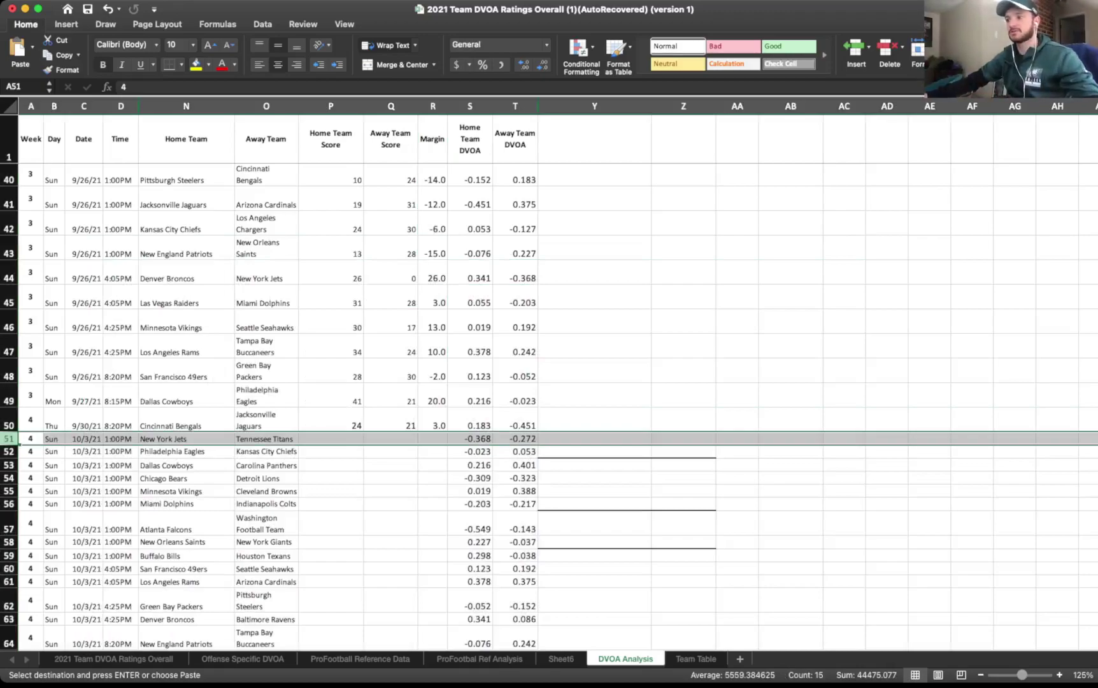
pyautogui.click(594, 420)
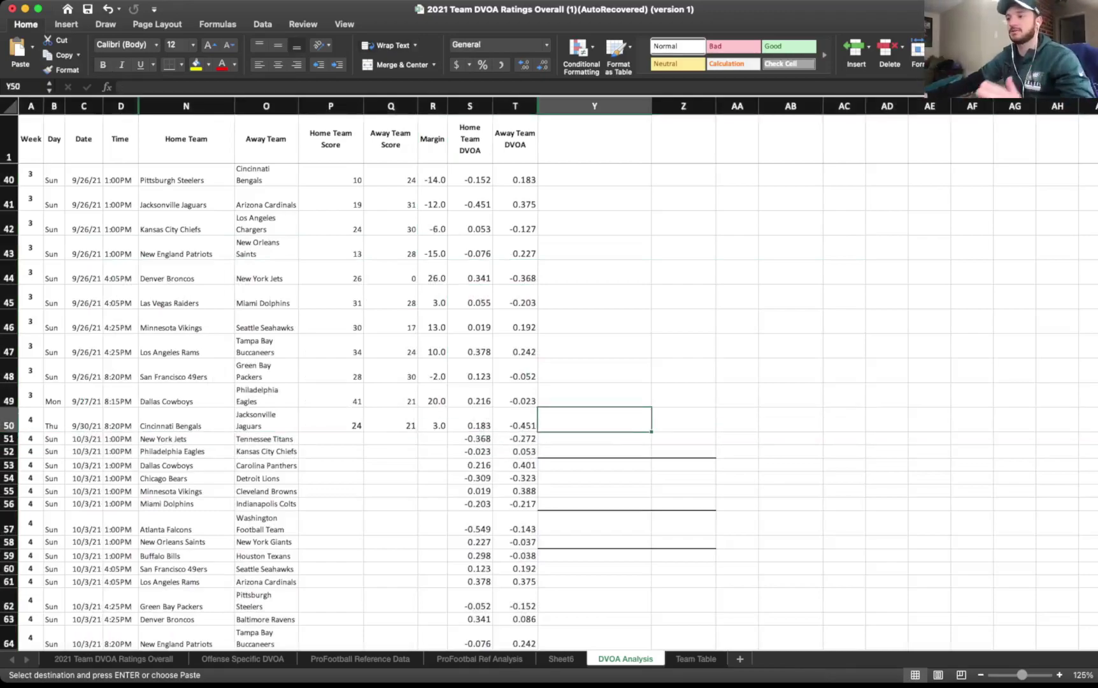
pyautogui.press('super+v')
pyautogui.click(684, 439)
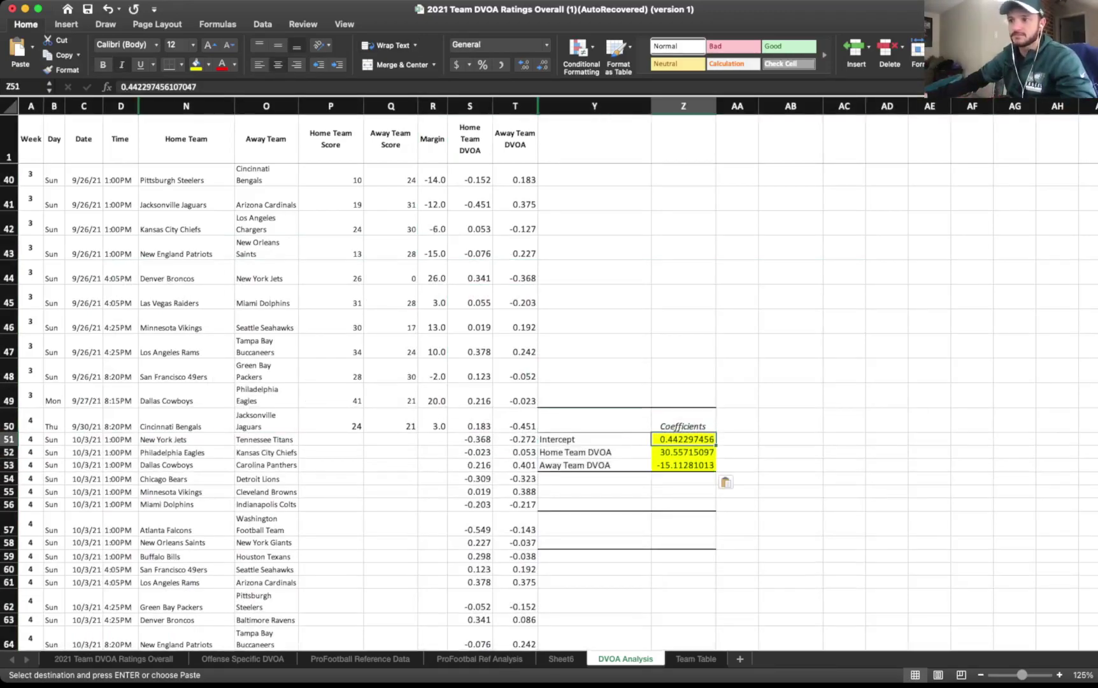
# - Enter the predicted-margin formula =Z51+(Z52*S51)+Z53*T51 in R51 for the New York Jets–Tennessee Titans game
pyautogui.click(432, 439)
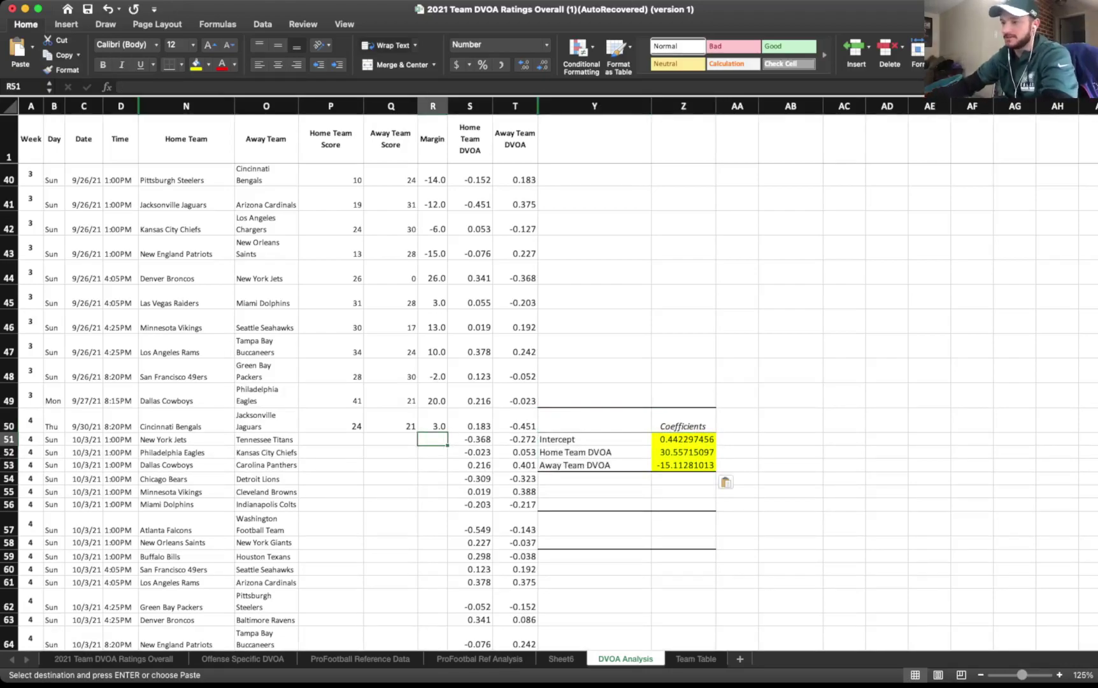
pyautogui.write('=')
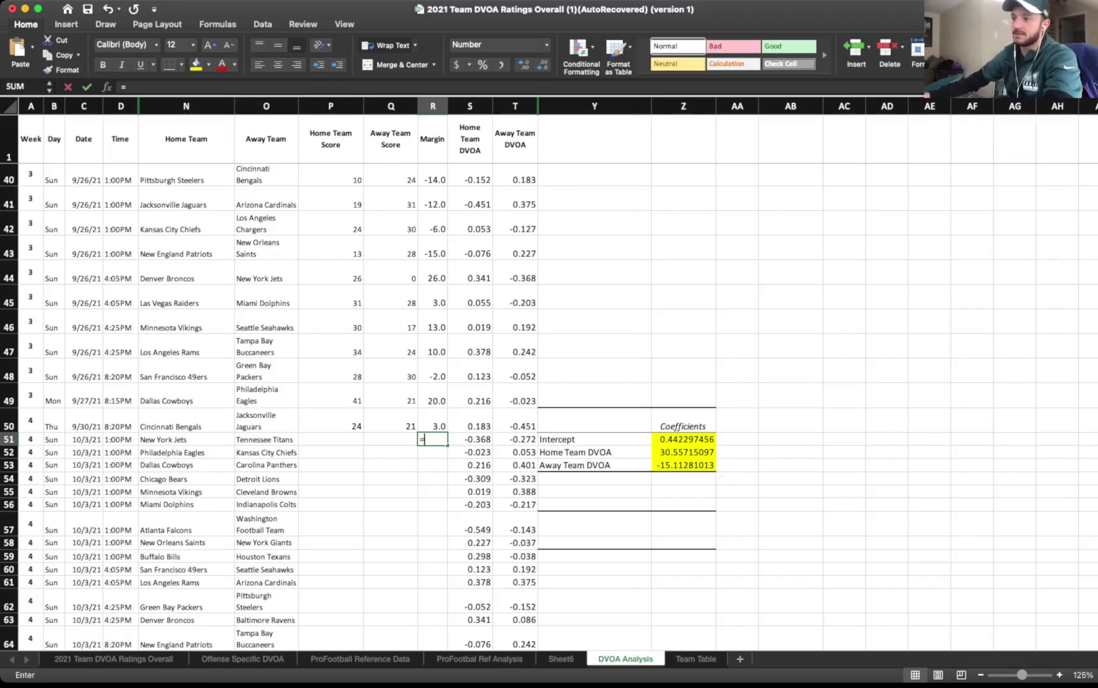
pyautogui.click(684, 440)
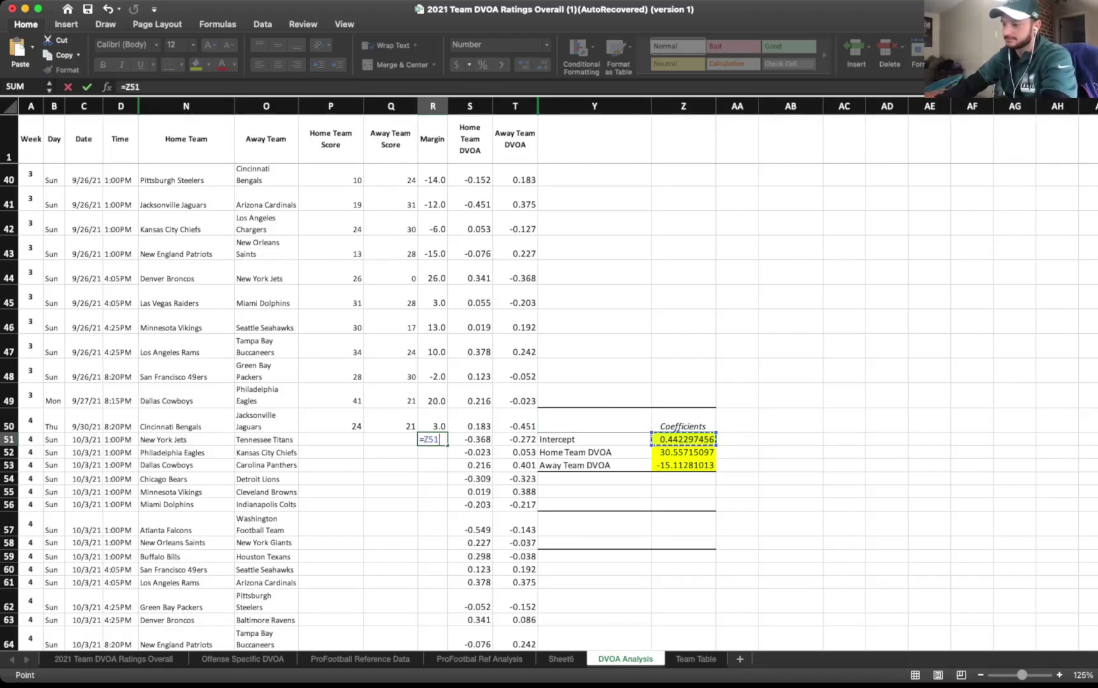
pyautogui.write('+(')
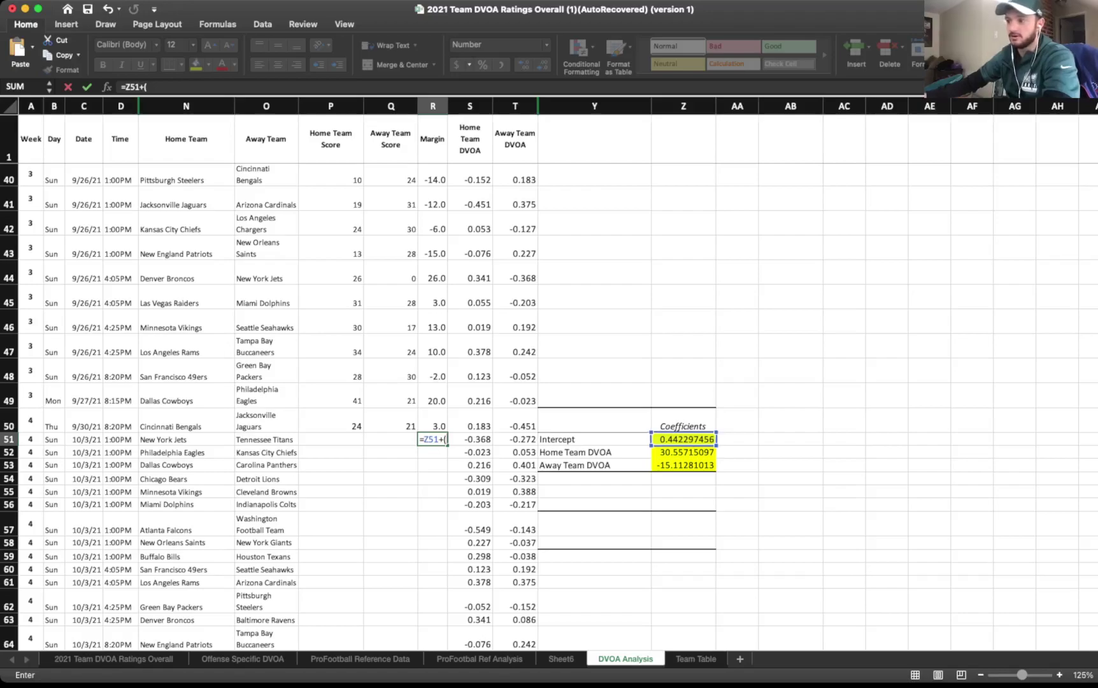
pyautogui.click(684, 452)
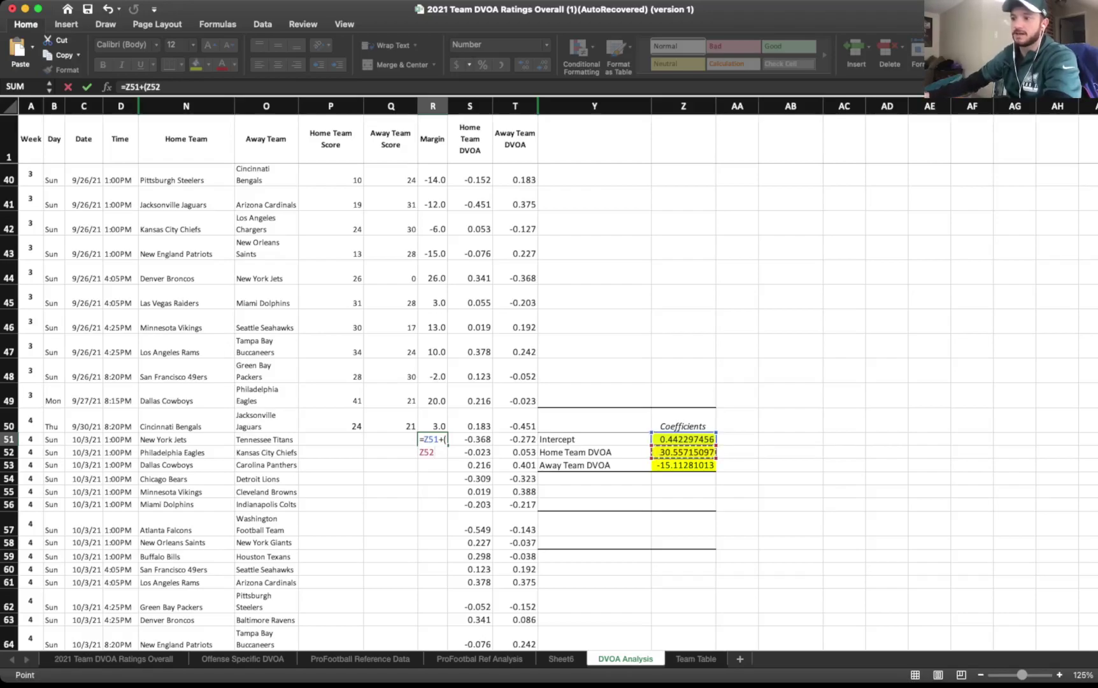
pyautogui.write('*')
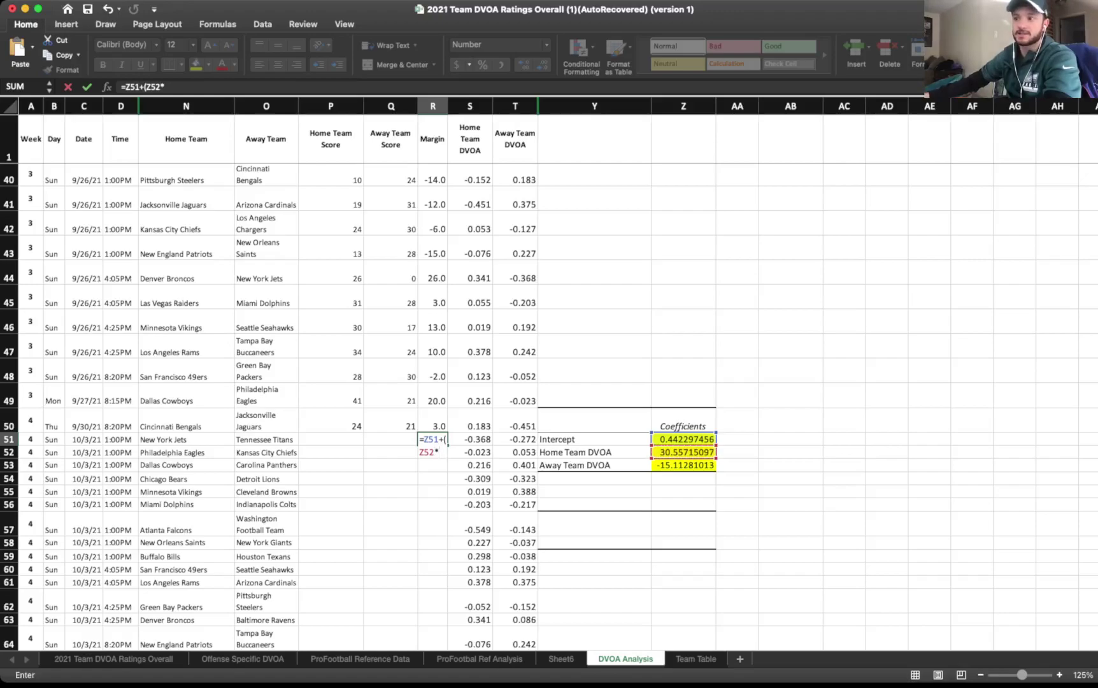
pyautogui.click(470, 440)
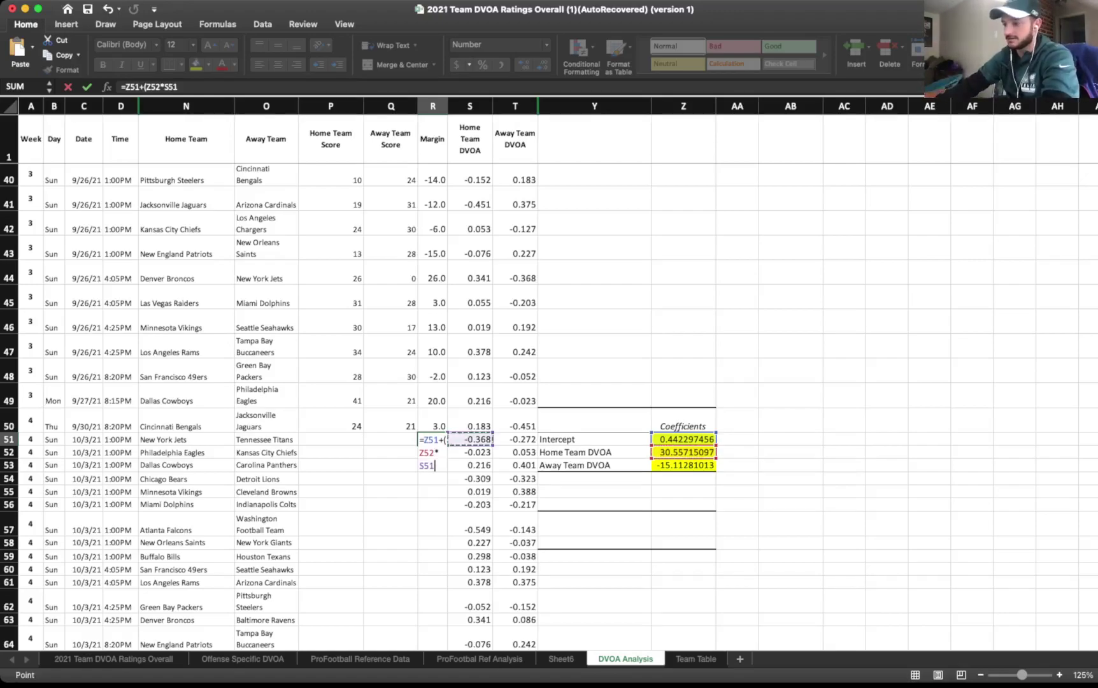
pyautogui.write(')+')
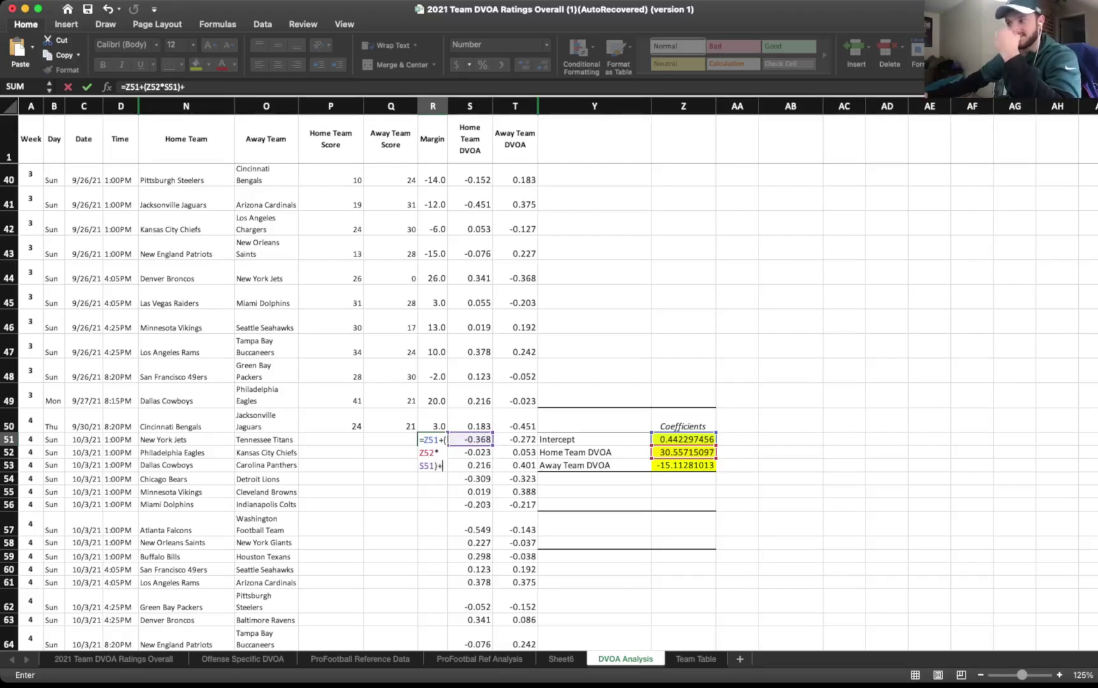
pyautogui.click(683, 466)
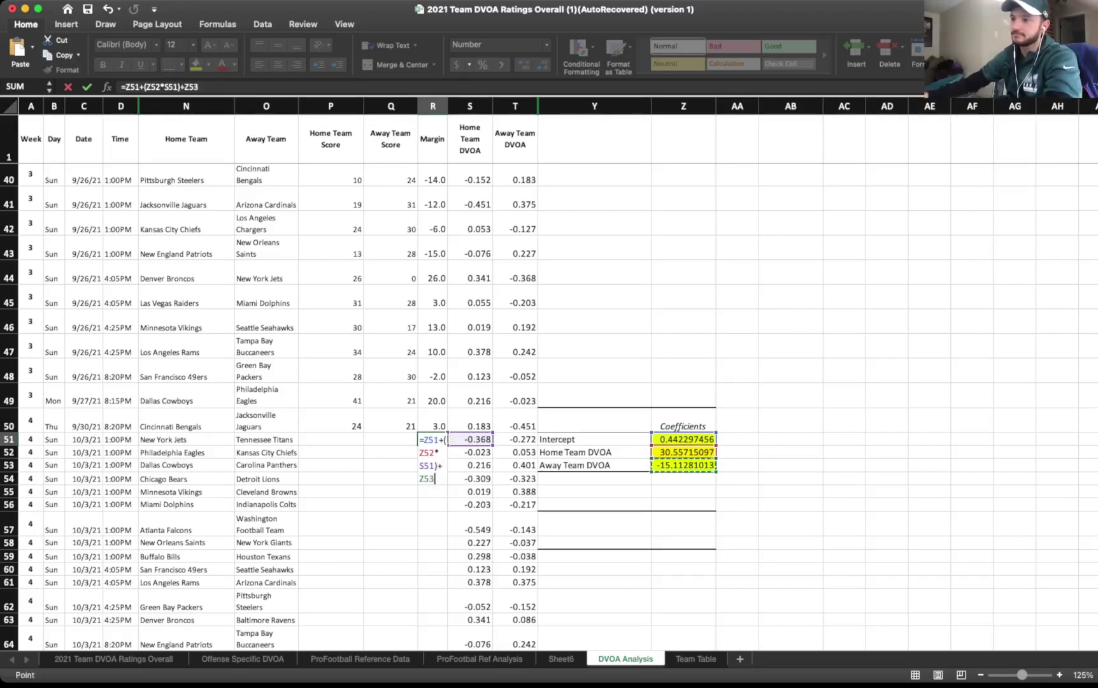
pyautogui.write('*')
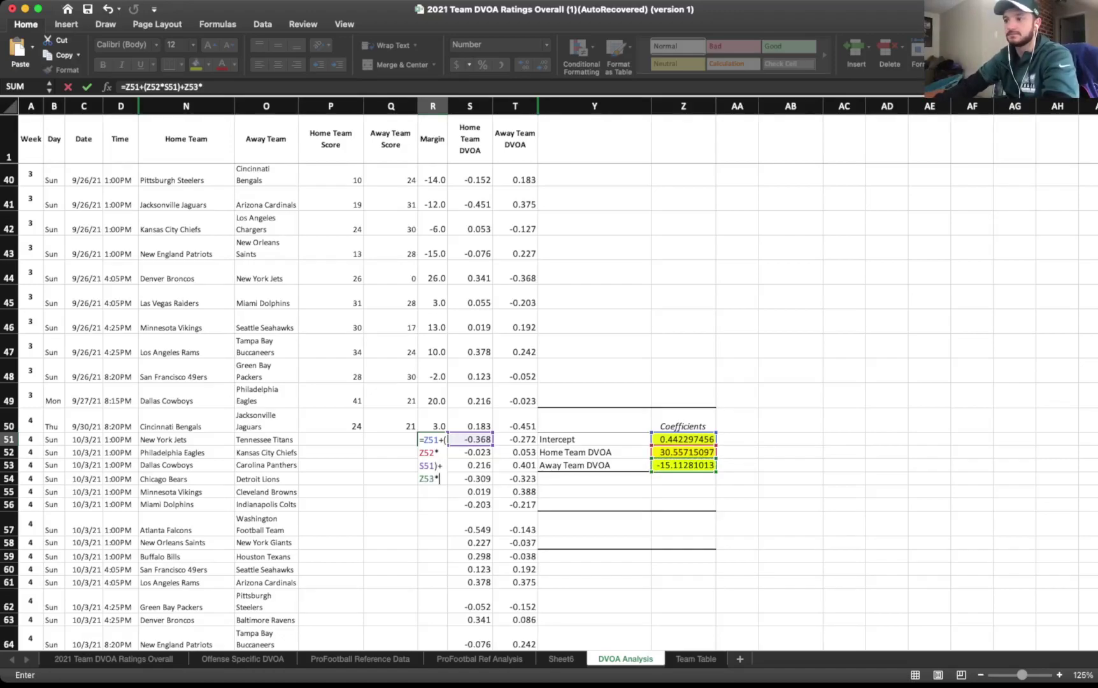
pyautogui.click(515, 440)
pyautogui.write(')')
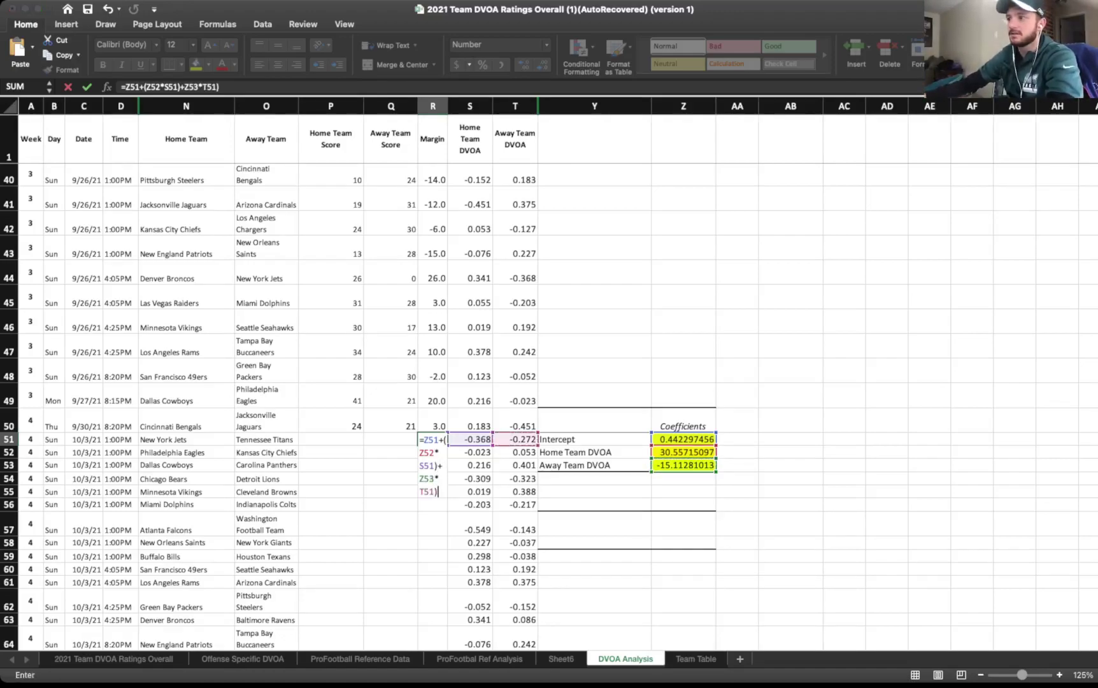
pyautogui.press('Tab')
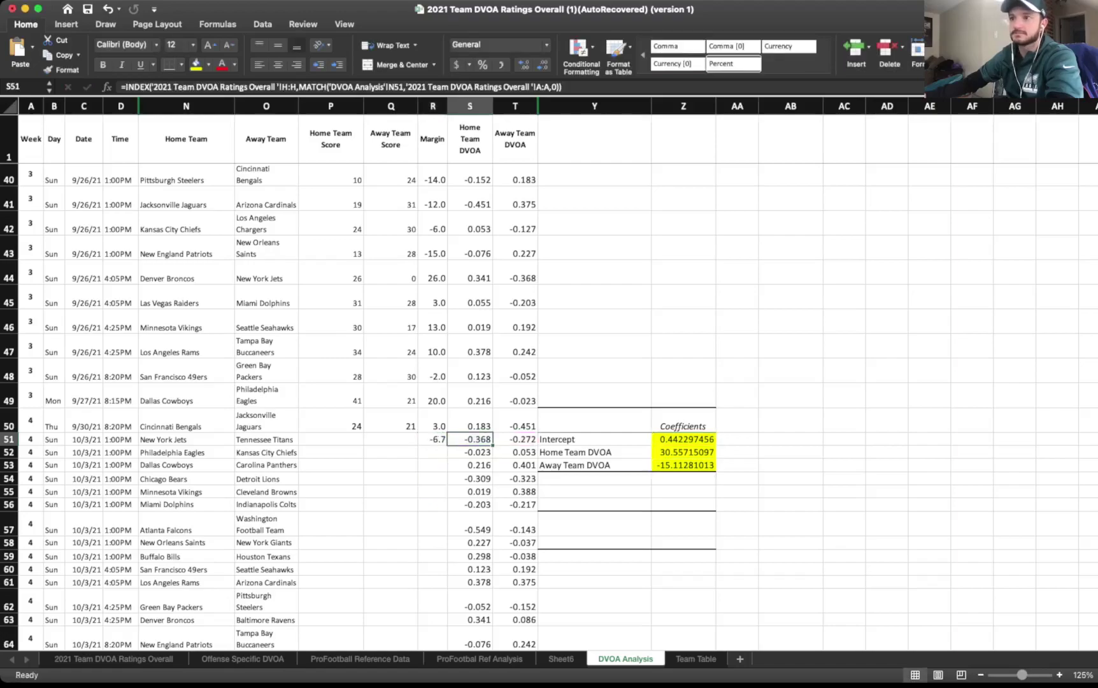
# - Add parentheses around the away DVOA term in R51 so the formula reads =Z51+(Z52*S51)+(Z53*T51)
pyautogui.click(433, 440)
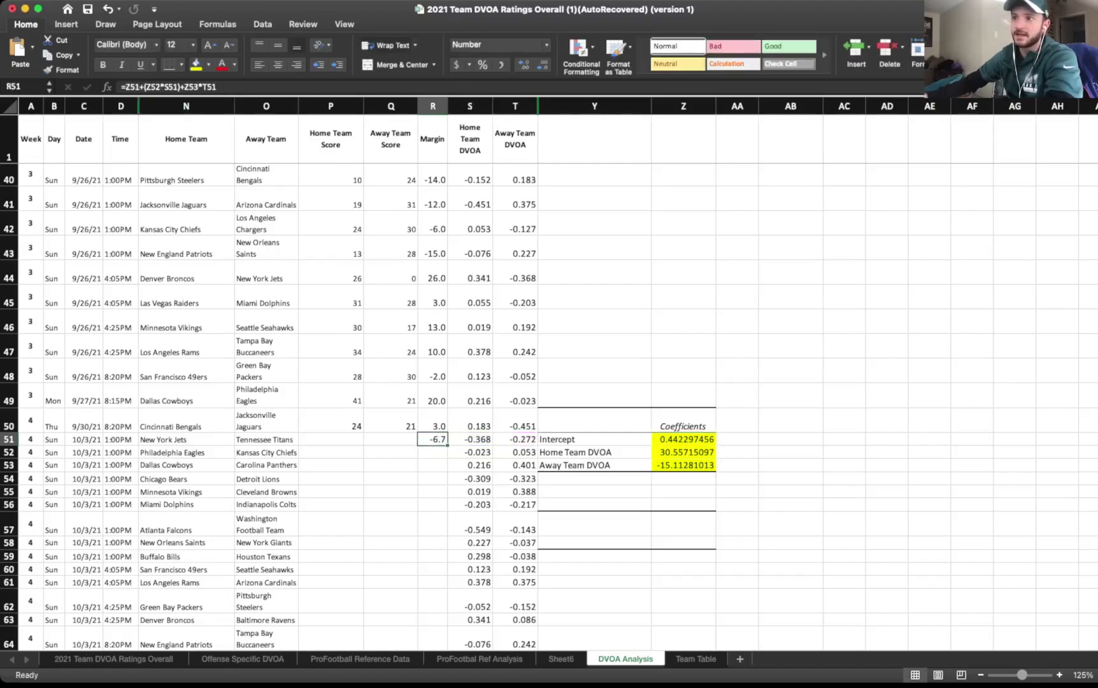
pyautogui.click(186, 87)
pyautogui.write('(')
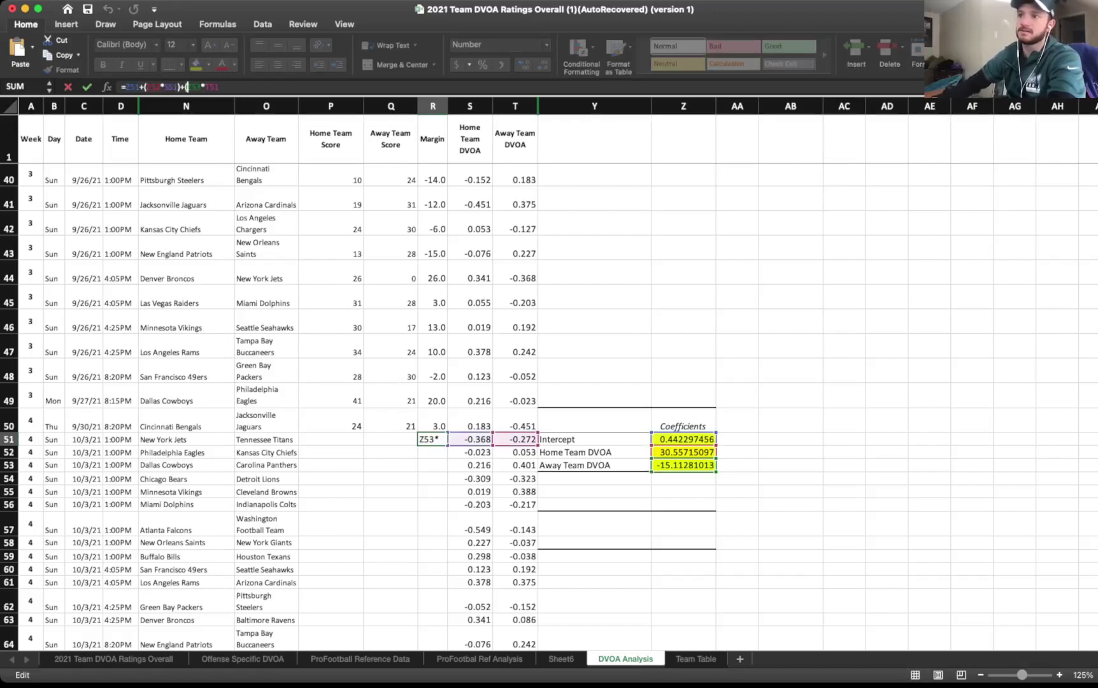
pyautogui.press('Right')
pyautogui.press('Right')
pyautogui.press('Right')
pyautogui.press('Right')
pyautogui.write(')')
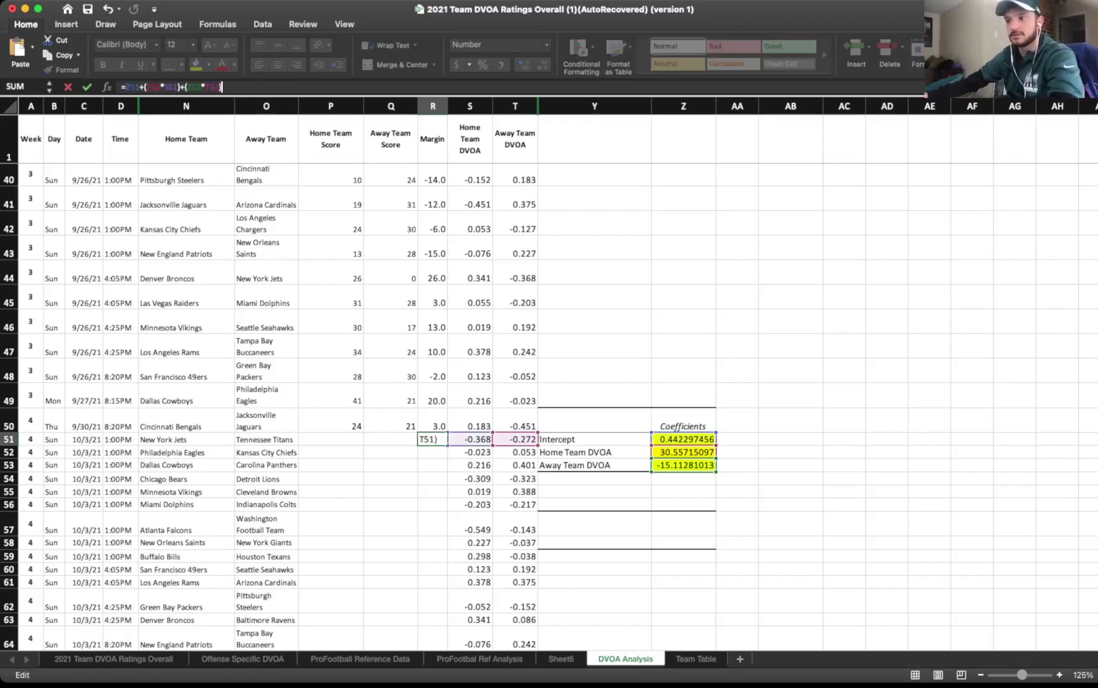
pyautogui.press('Tab')
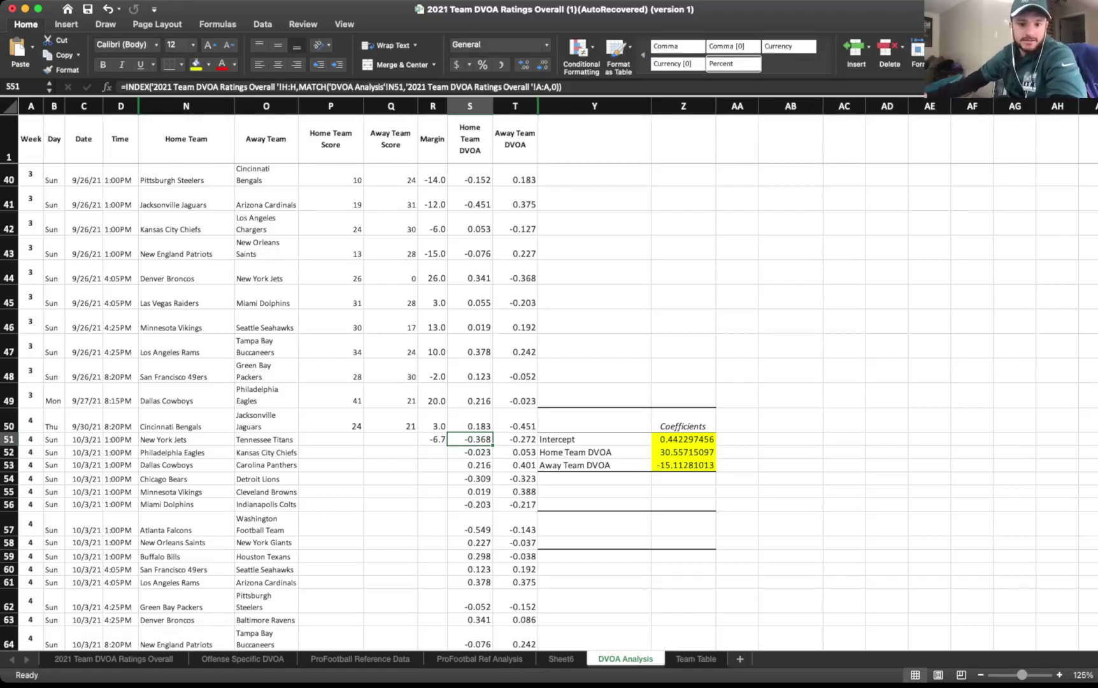
# - Switch to the browser to check the DraftKings spread for the Titans–Jets game, and return to Excel
pyautogui.press('super+Tab')
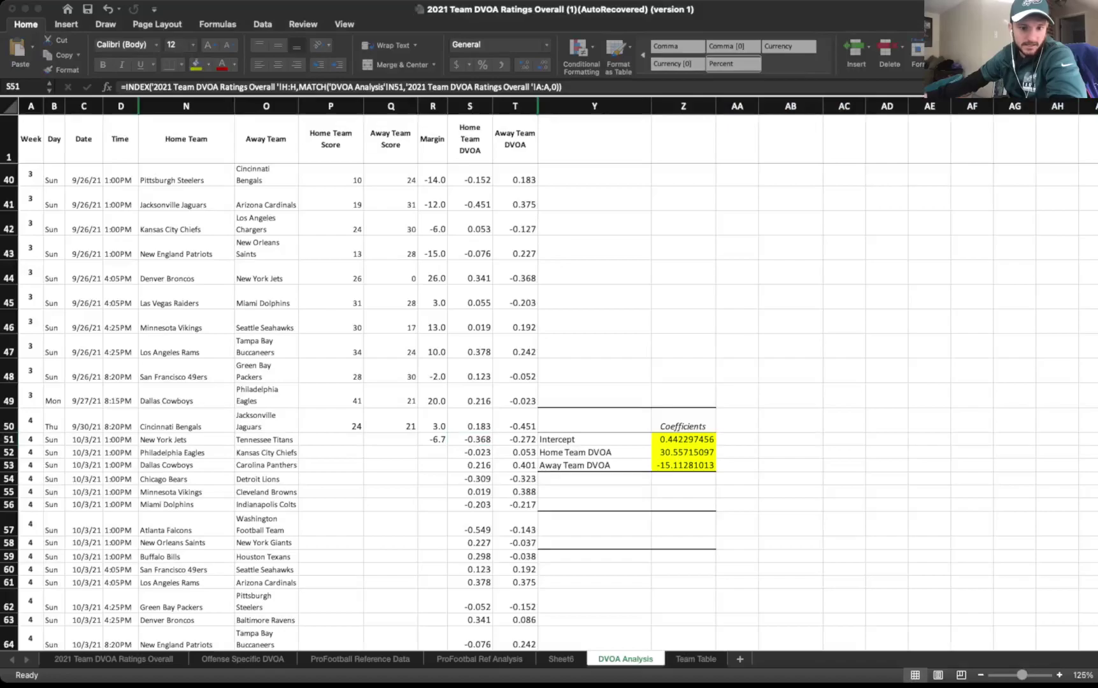
pyautogui.press('super+Tab')
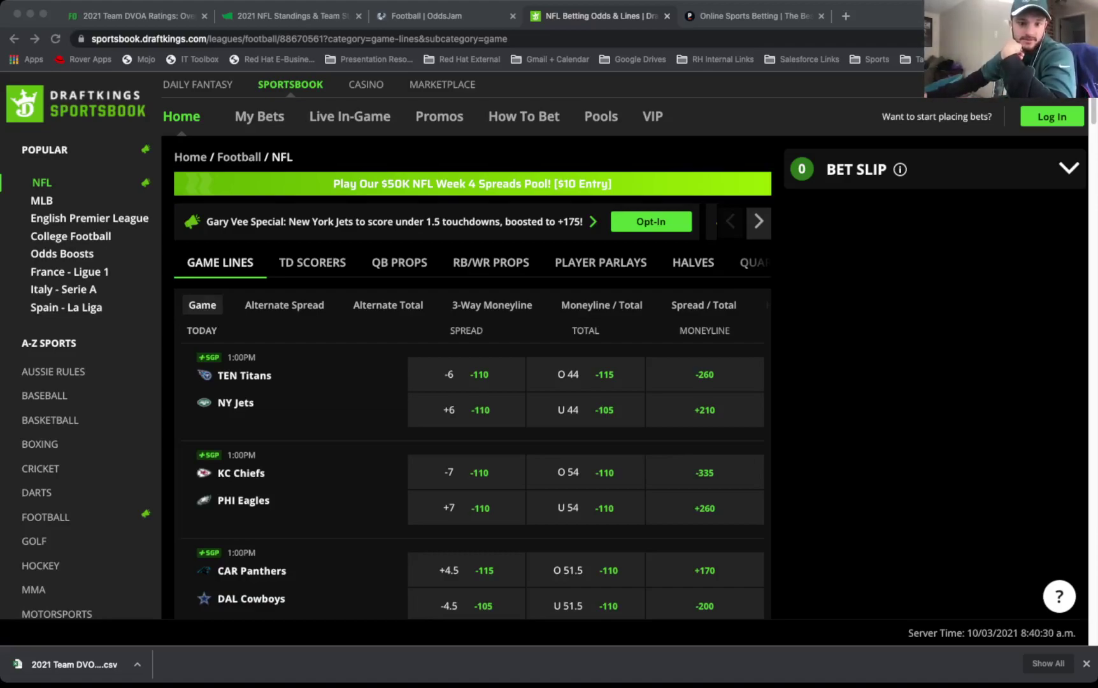
pyautogui.press('super+Tab')
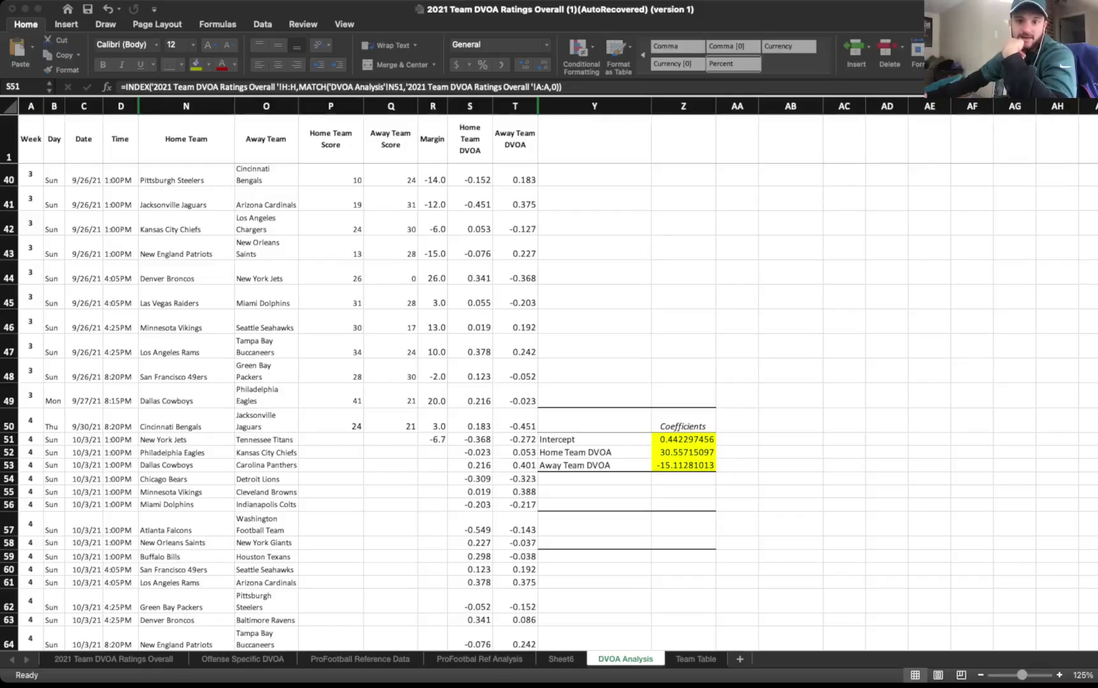
pyautogui.press('super+Tab')
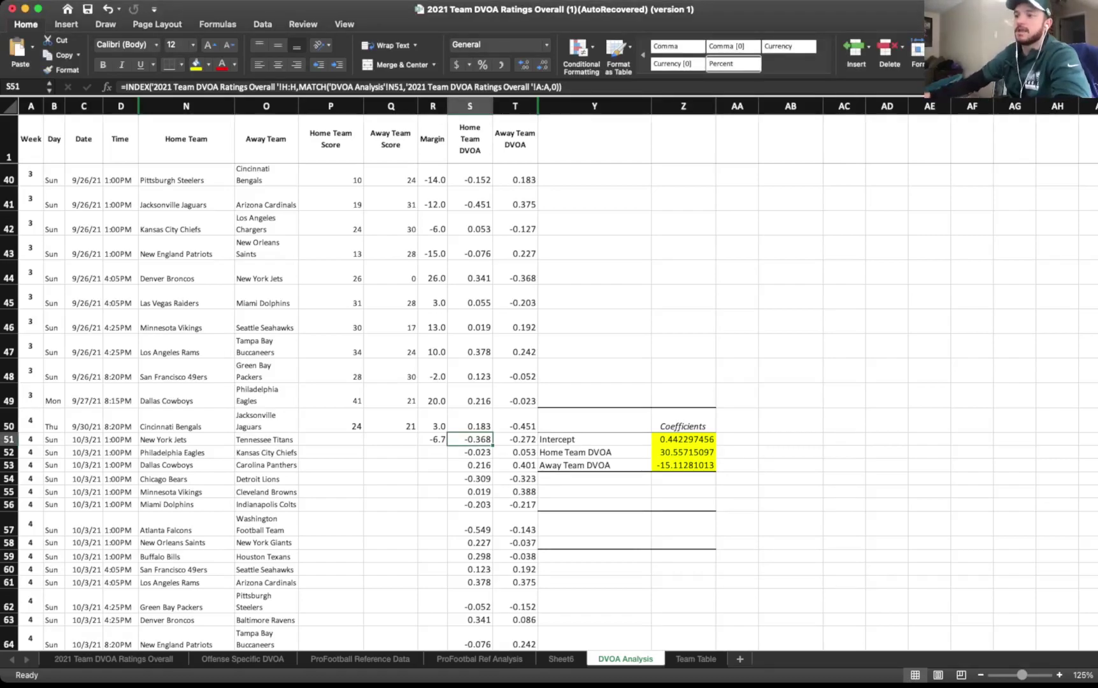
# - Make the three coefficient references in R51 absolute, giving =$Z$51+($Z$52*S51)+($Z$53*T51)
pyautogui.click(432, 439)
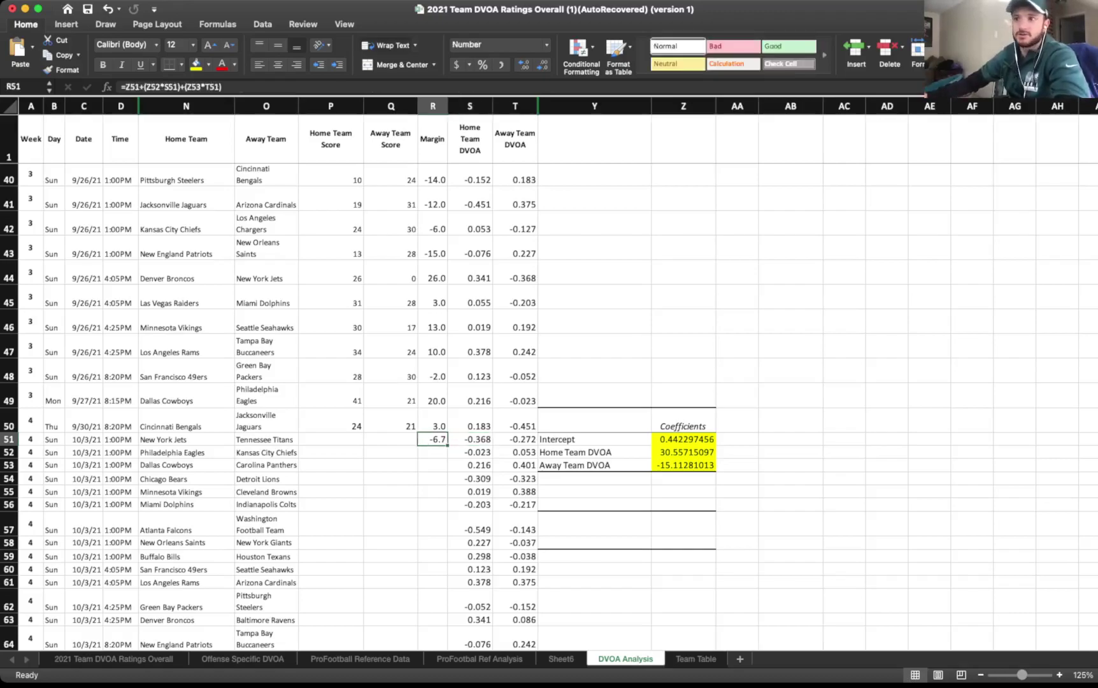
pyautogui.press('F2')
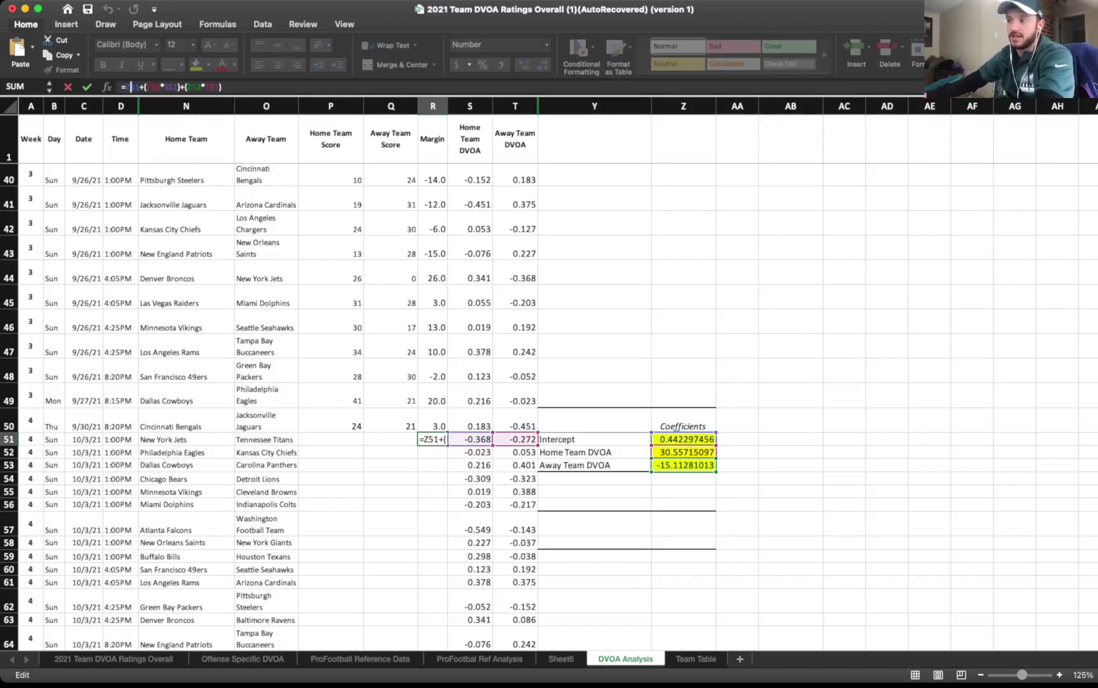
pyautogui.press('F4')
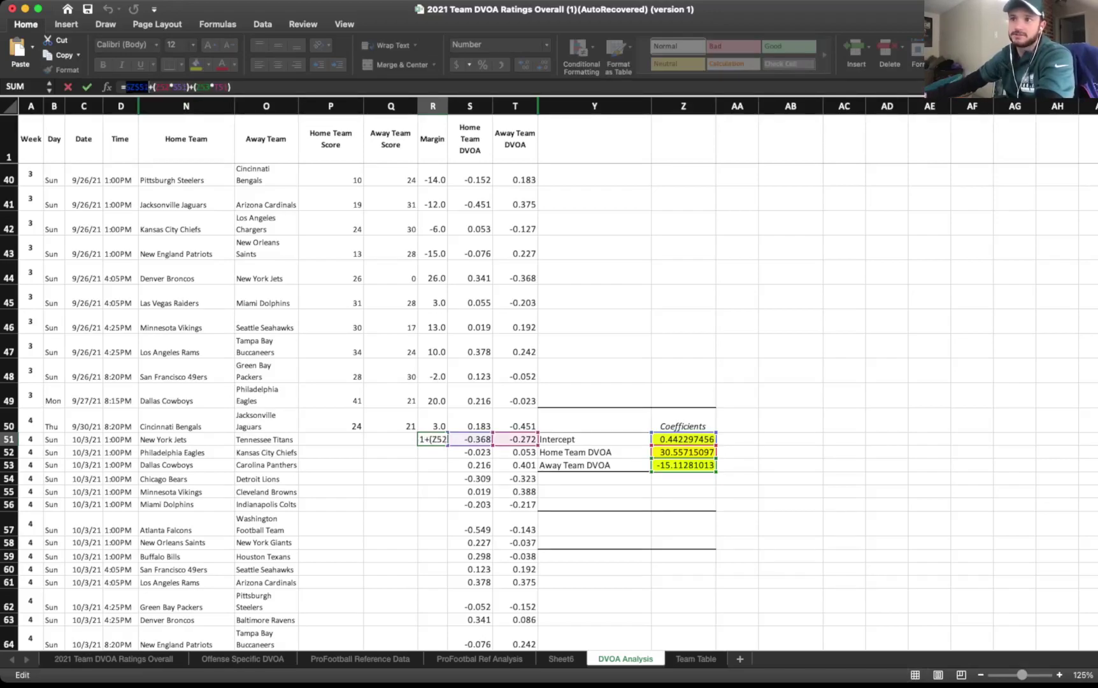
pyautogui.click(183, 88)
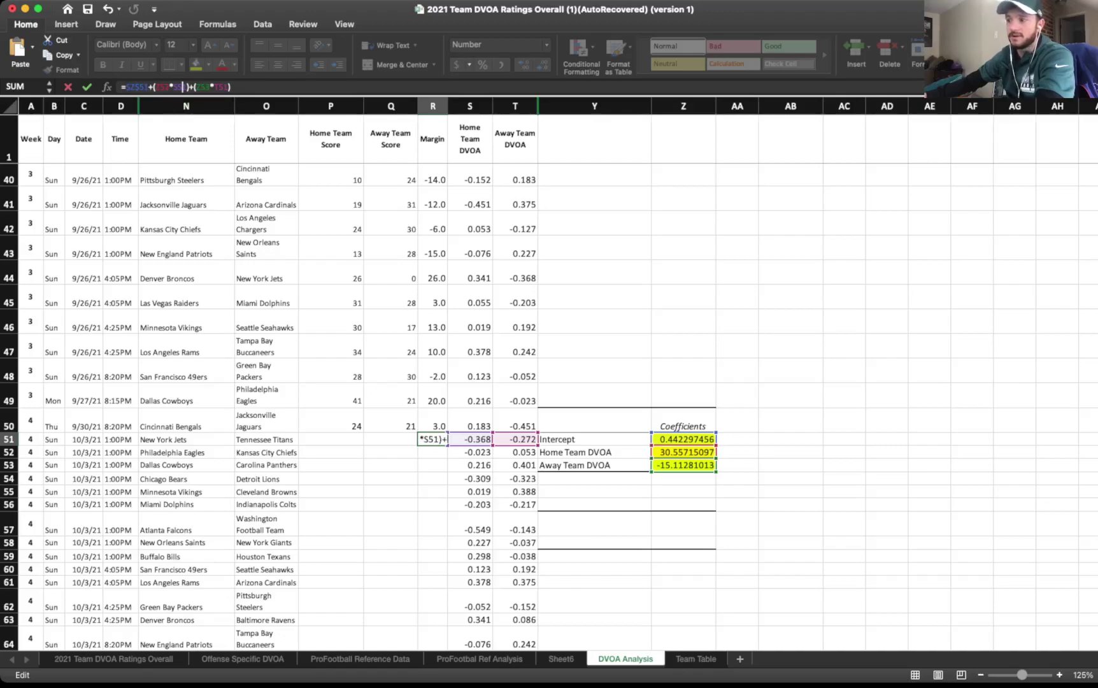
pyautogui.click(161, 88)
pyautogui.press('F4')
pyautogui.click(212, 88)
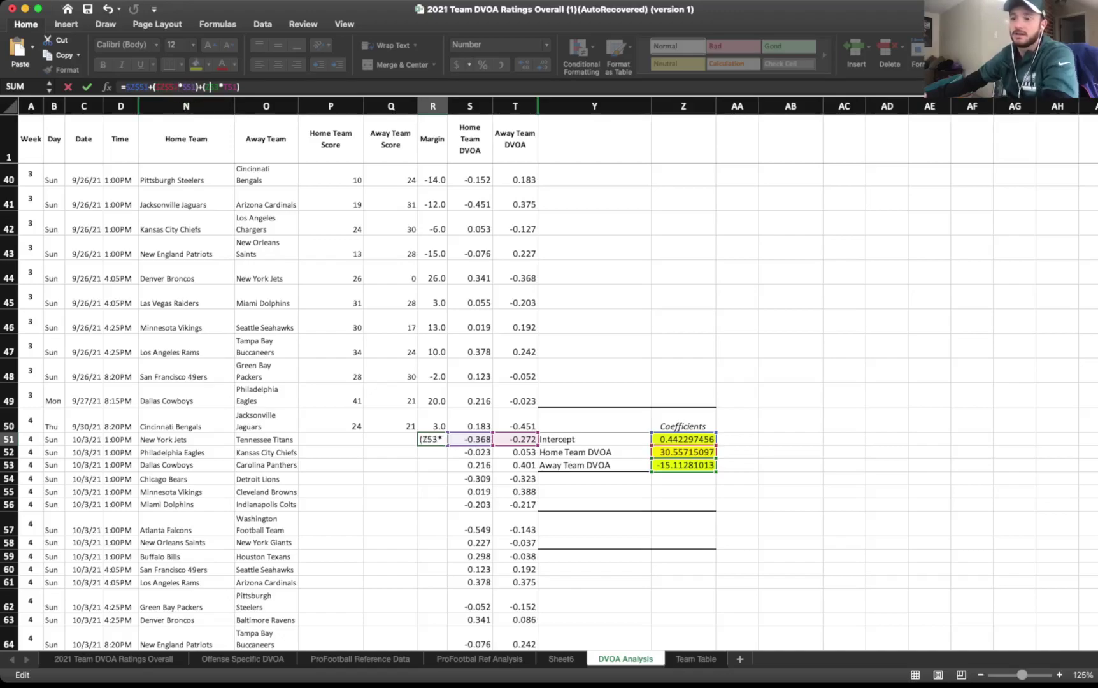
pyautogui.press('F4')
pyautogui.press('Tab')
pyautogui.press('Escape')
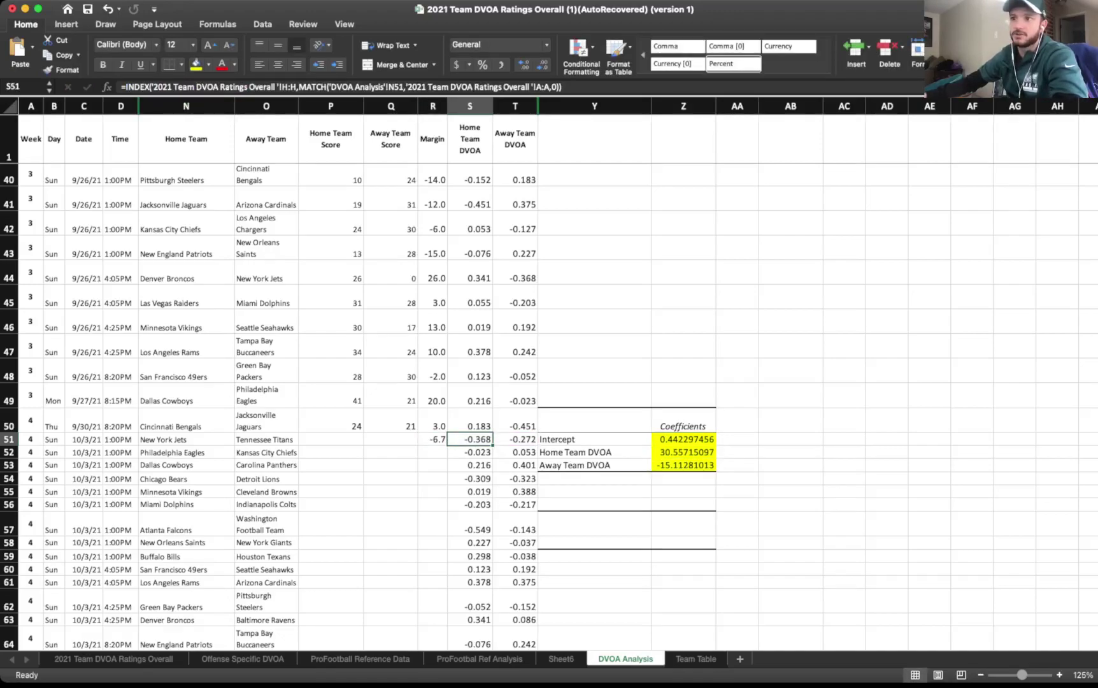
# - Examine the absolute coefficient references and the relative DVOA references in the predicted-margin formula in R51
pyautogui.press('Left')
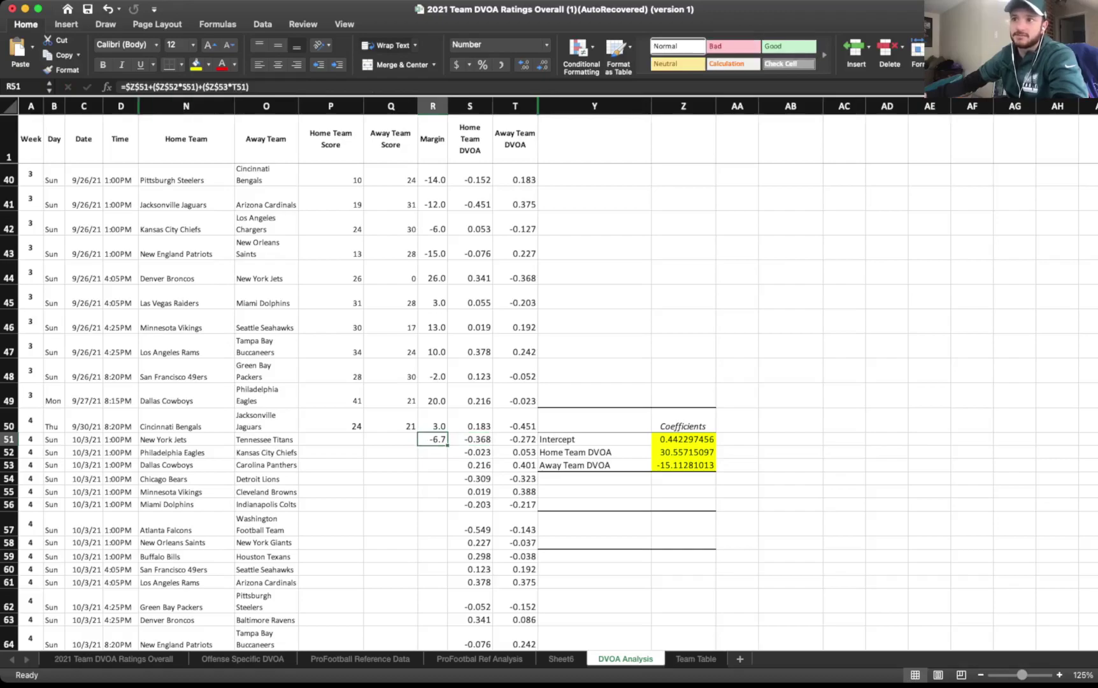
pyautogui.press('F2')
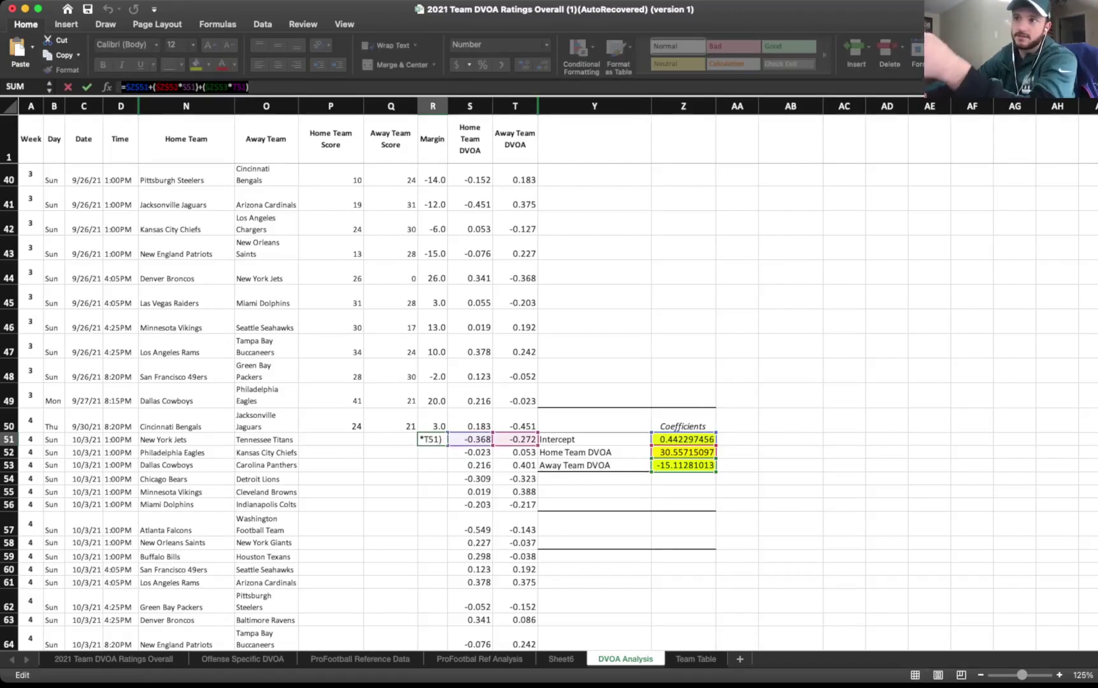
pyautogui.click(130, 87)
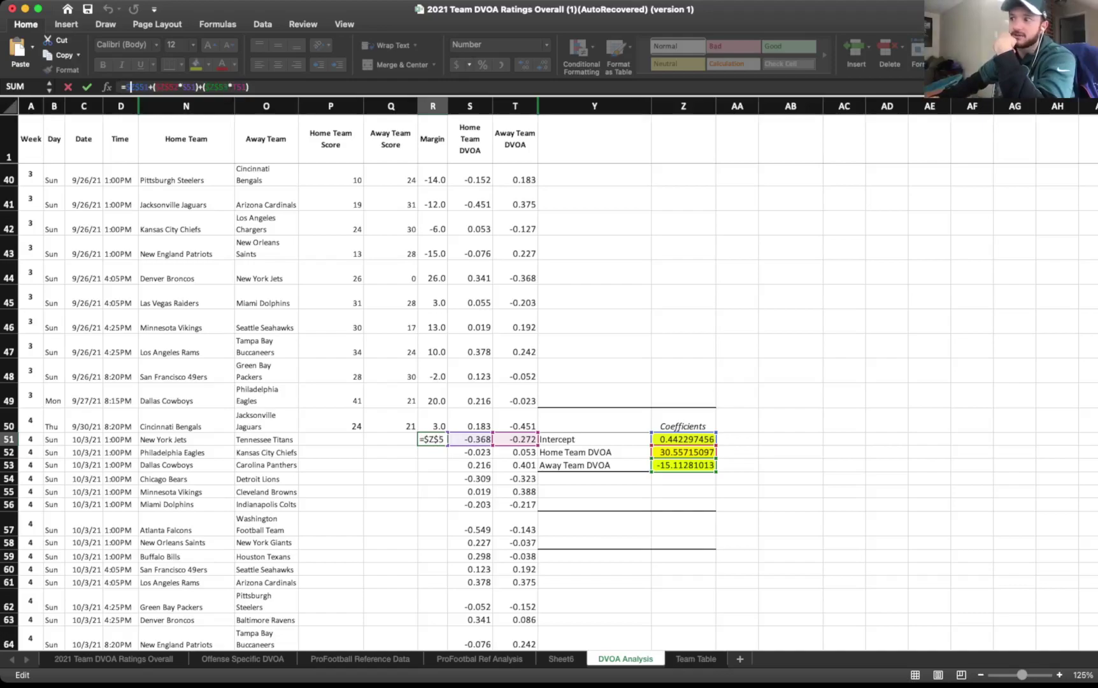
pyautogui.press('Right')
pyautogui.press('Right')
pyautogui.press('Right')
pyautogui.press('Right')
pyautogui.press('Right')
pyautogui.press('Right')
pyautogui.press('Right')
pyautogui.press('Right')
pyautogui.press('Right')
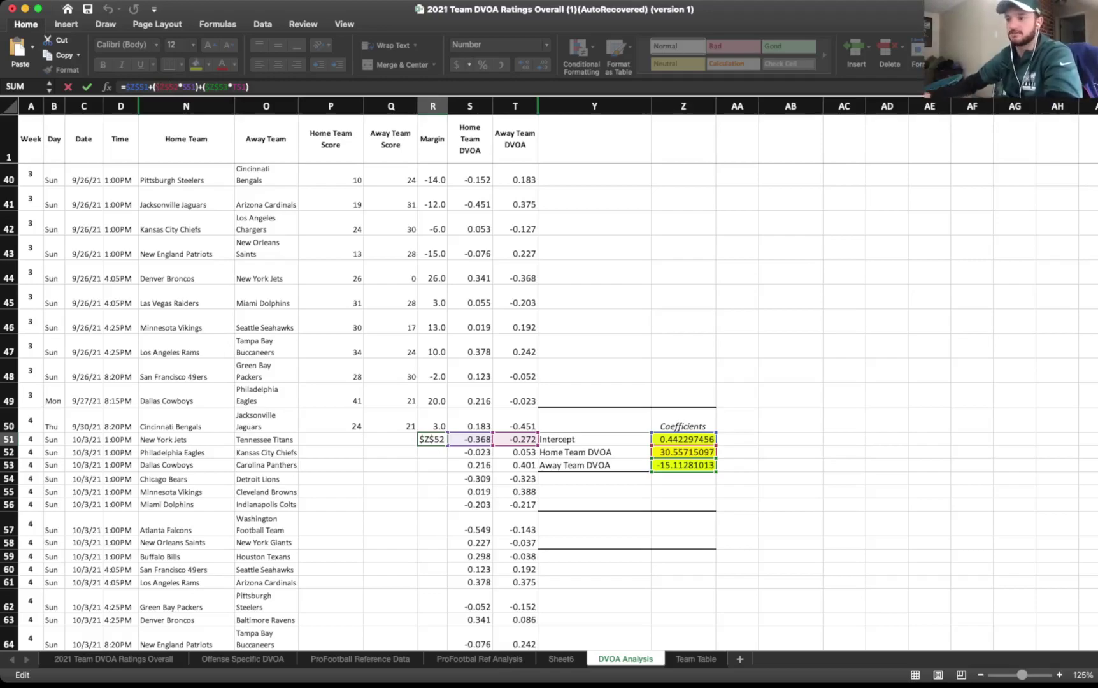
pyautogui.press('Tab')
pyautogui.press('Left')
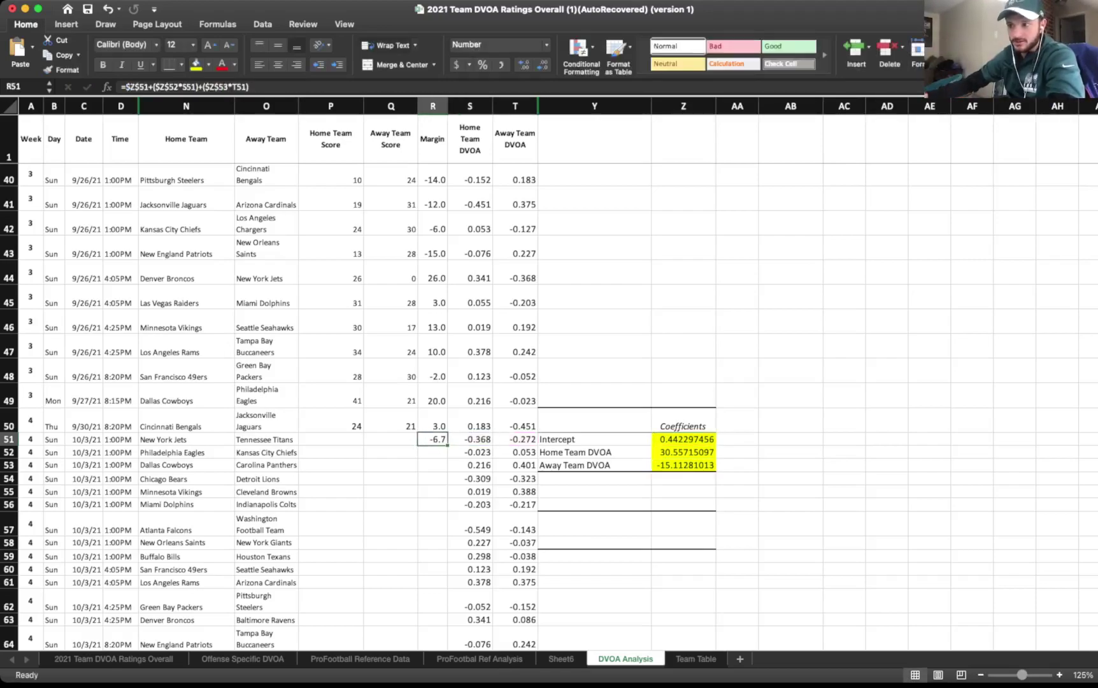
# - Fill the predicted-margin formula from R51 down the Margin column for the remaining Week 4 games and review the results
pyautogui.moveTo(448, 444); pyautogui.dragTo(443, 454)
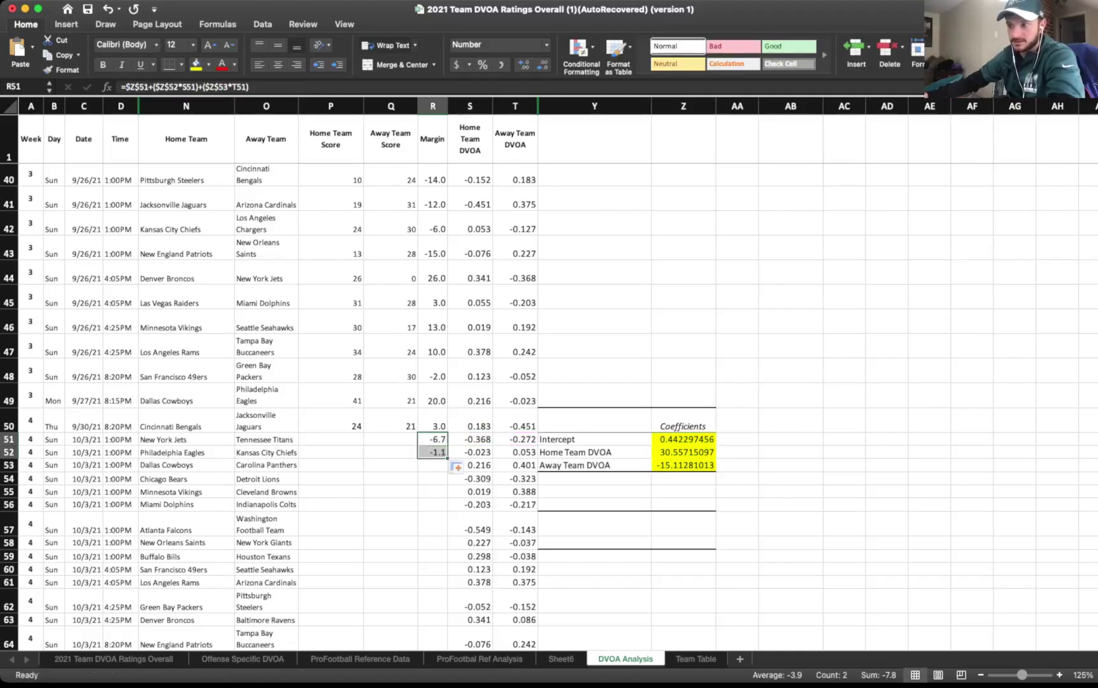
pyautogui.click(433, 452)
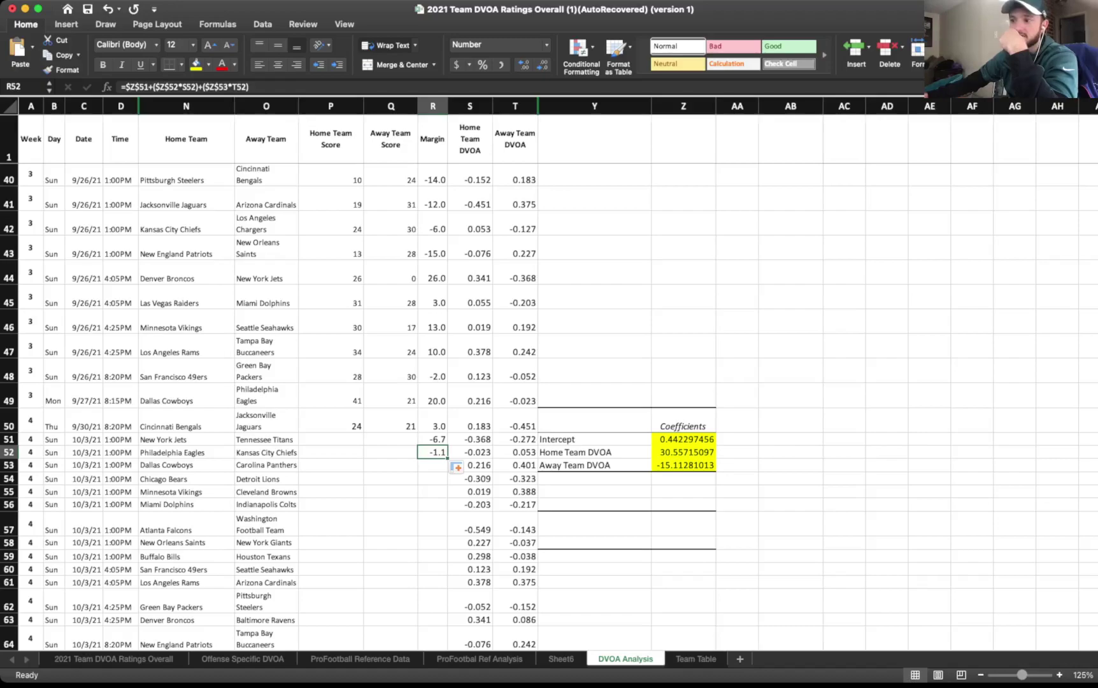
pyautogui.doubleClick(448, 458)
pyautogui.click(433, 465)
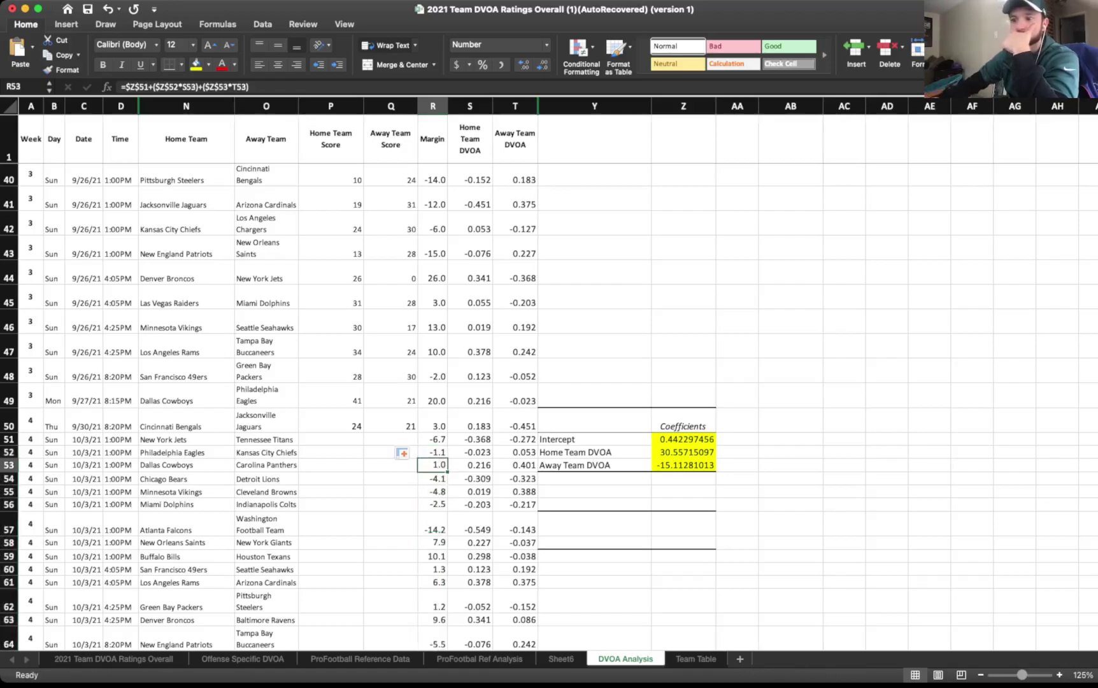
pyautogui.press('Down')
pyautogui.press('Down')
pyautogui.press('Down')
pyautogui.press('Down')
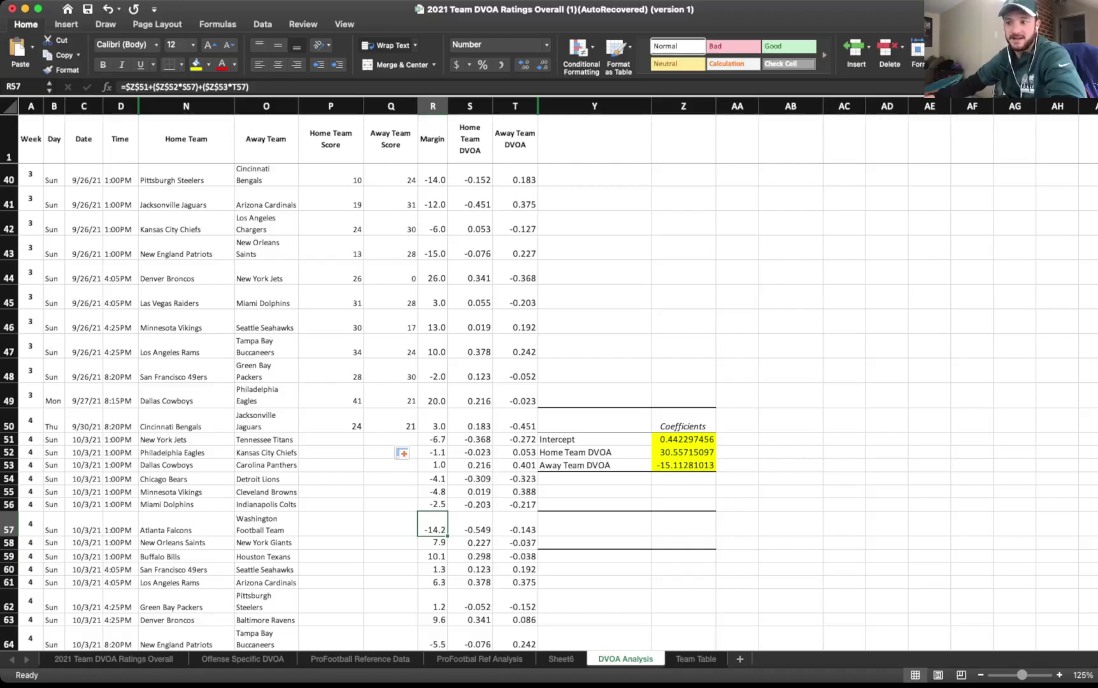
# - Review the predicted margins and their formulas in the Margin column for the Week 4 games in rows 58 to 63
pyautogui.press('Down')
pyautogui.press('Down')
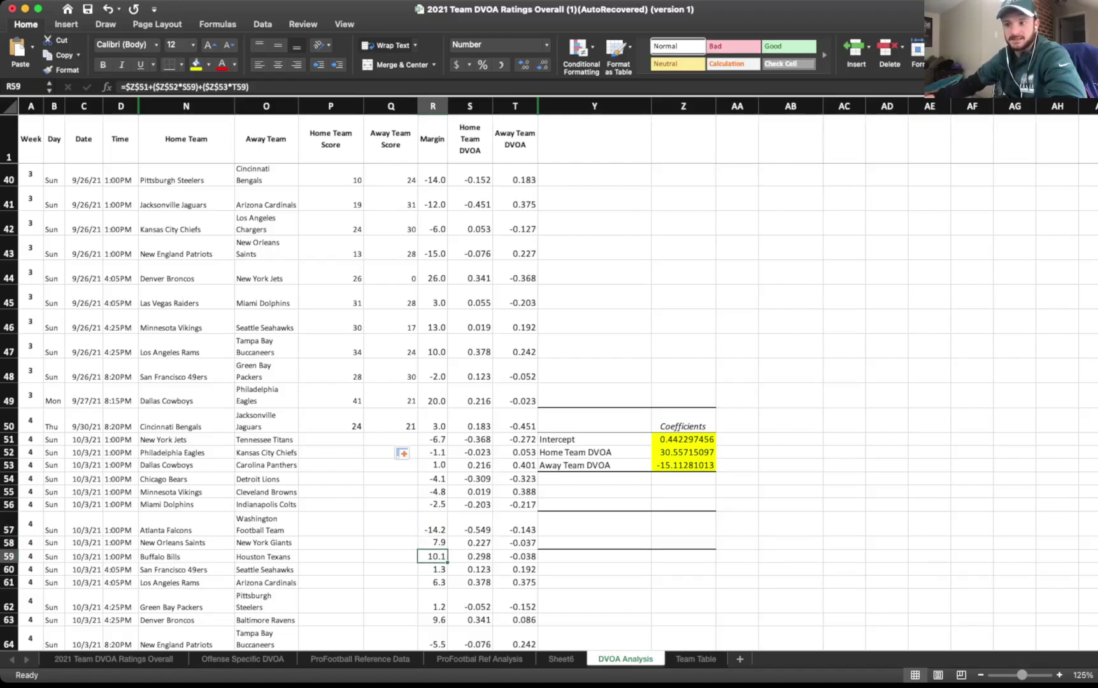
pyautogui.press('Down')
pyautogui.press('Down')
pyautogui.press('Down')
pyautogui.press('Down')
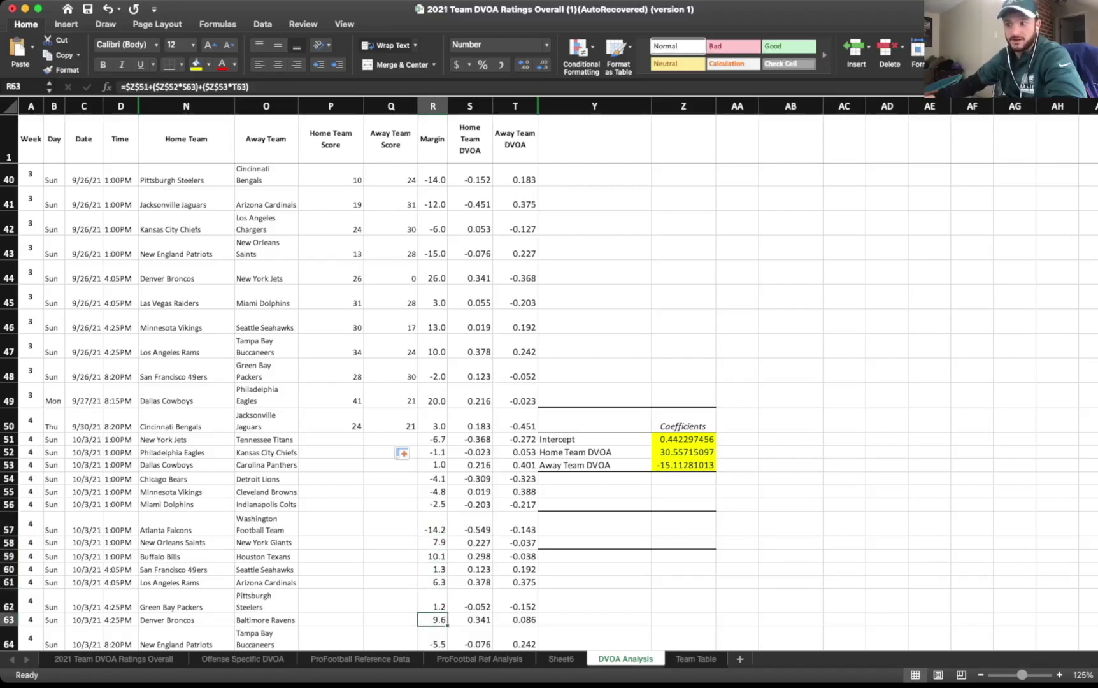
pyautogui.press('Up')
pyautogui.press('Up')
pyautogui.press('Up')
pyautogui.press('Up')
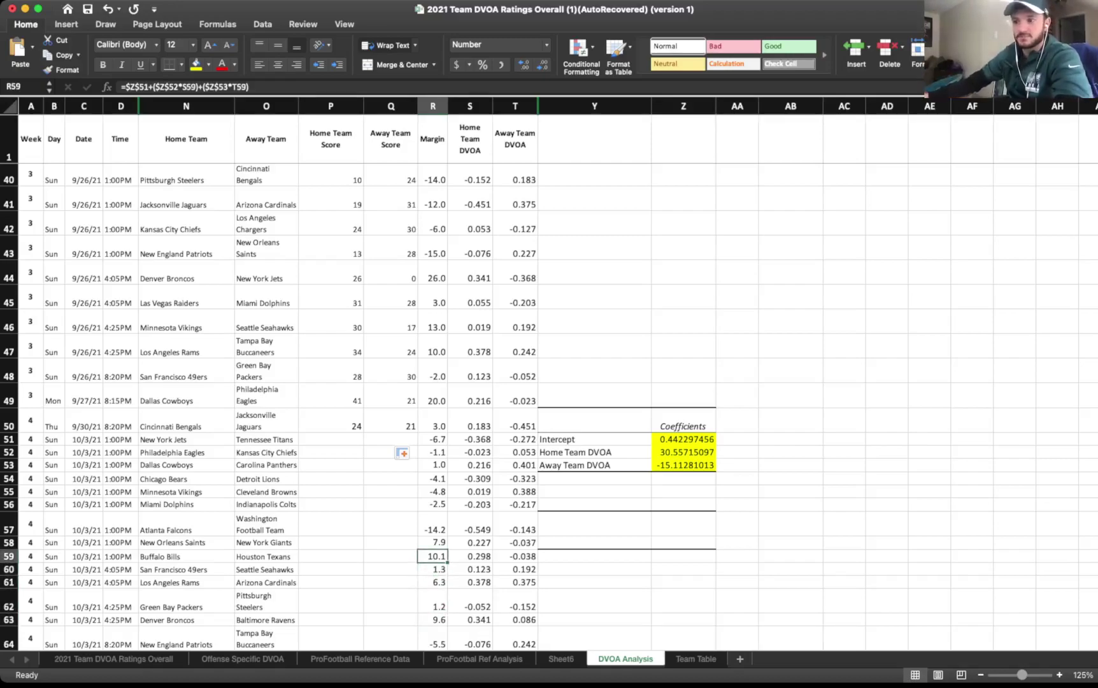
# - Compare the Washington and Atlanta rows on the 2021 Team DVOA Ratings Overall sheet, and return to the Falcons' predicted margin in R57
pyautogui.click(113, 660)
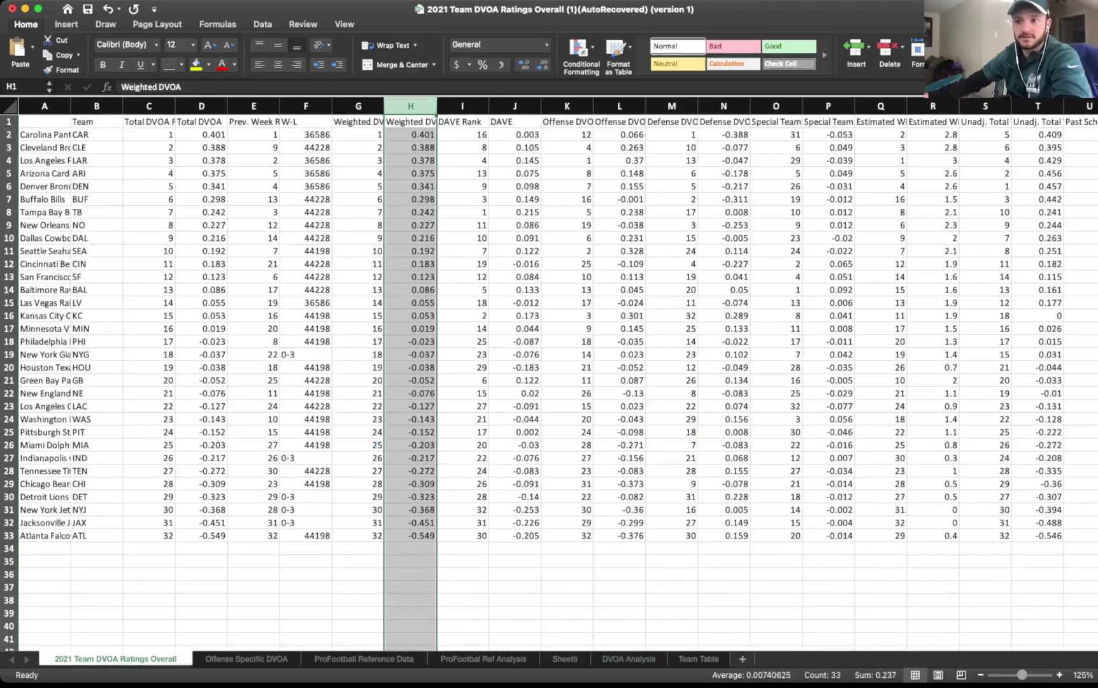
pyautogui.click(9, 420)
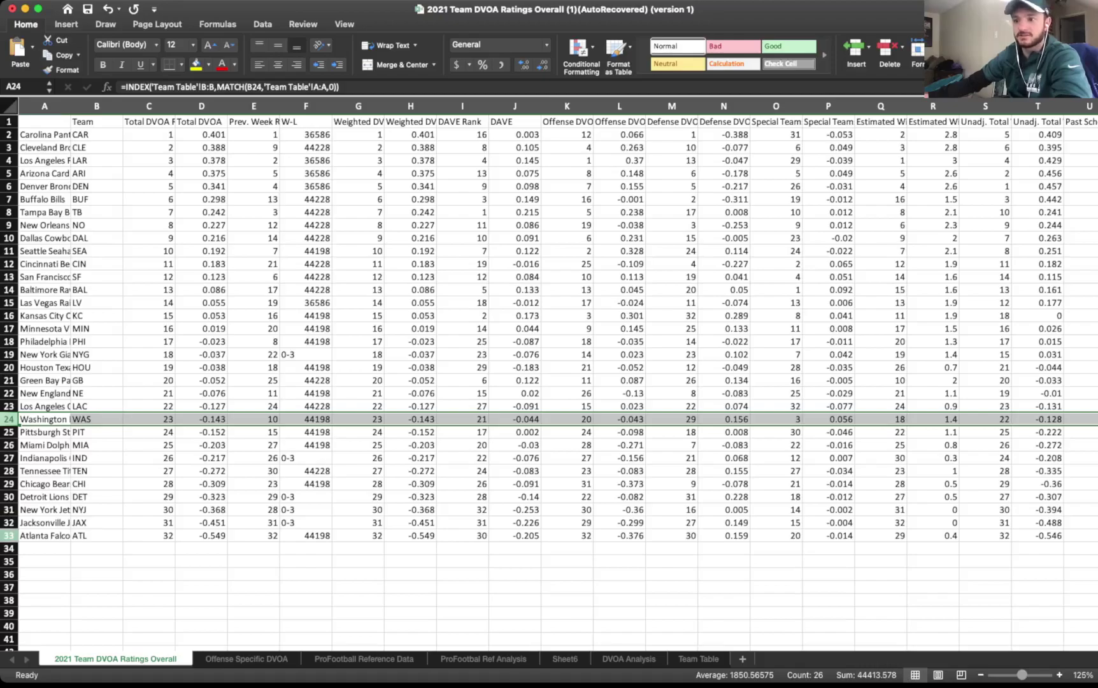
pyautogui.click(9, 535)
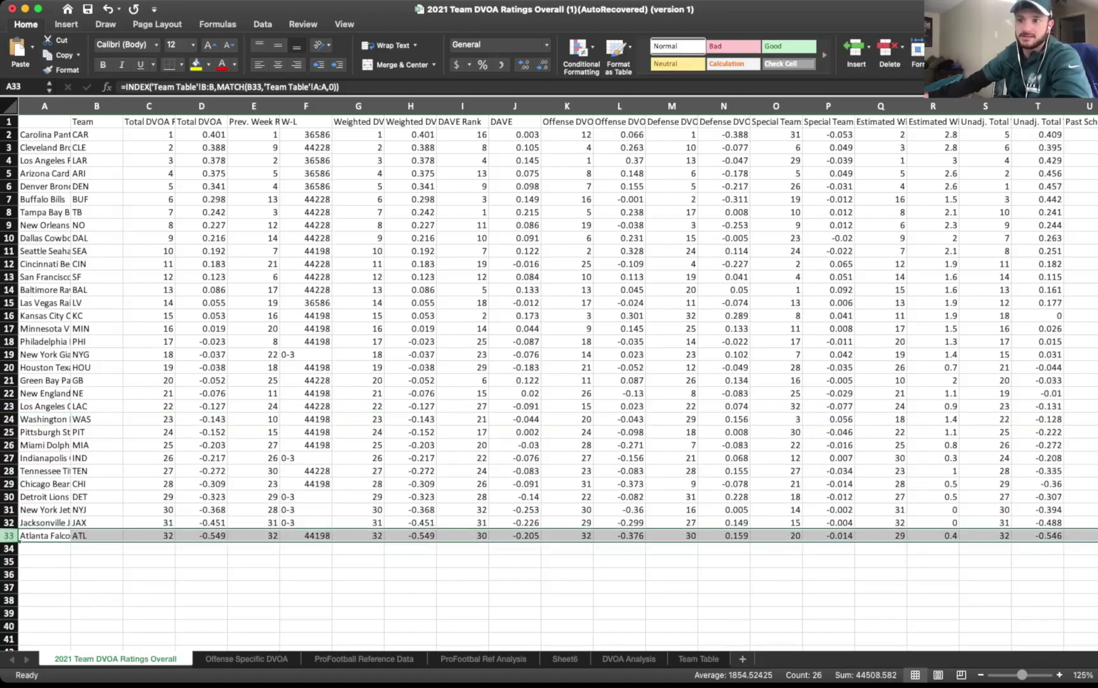
pyautogui.hscroll(1, 550, 382)
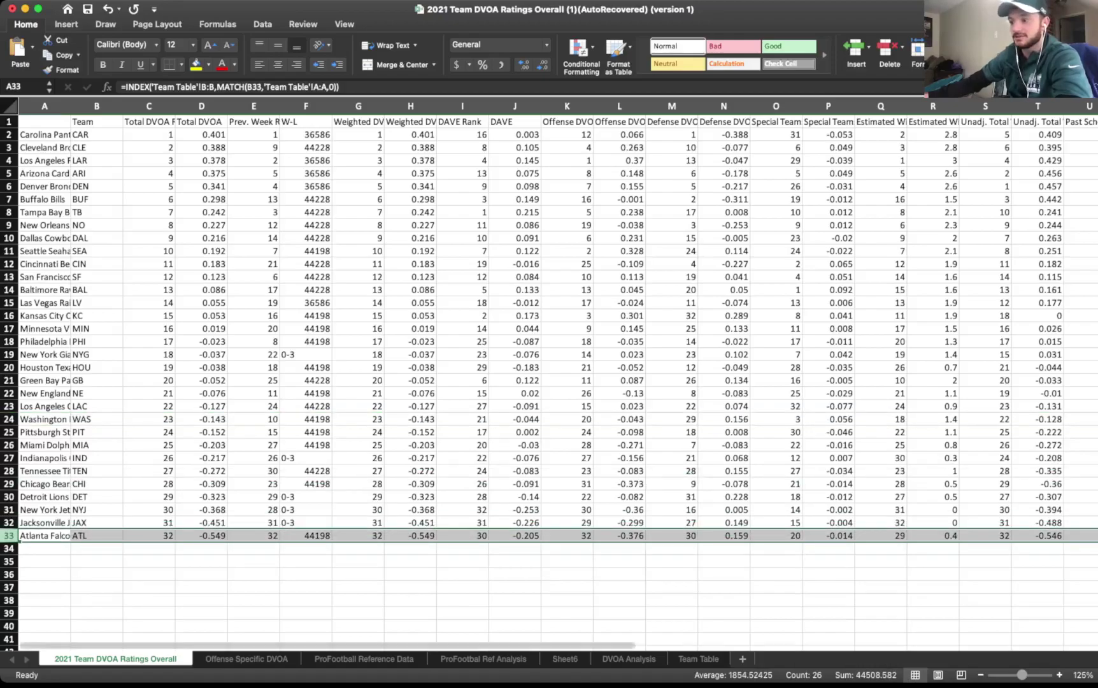
pyautogui.click(629, 660)
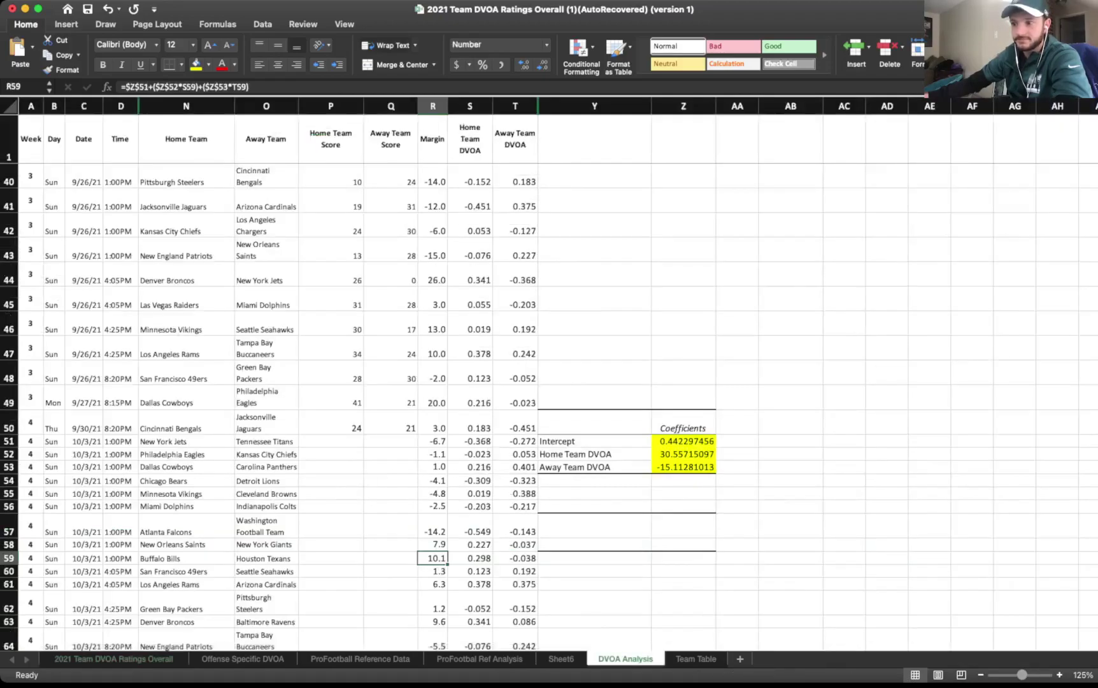
pyautogui.click(433, 526)
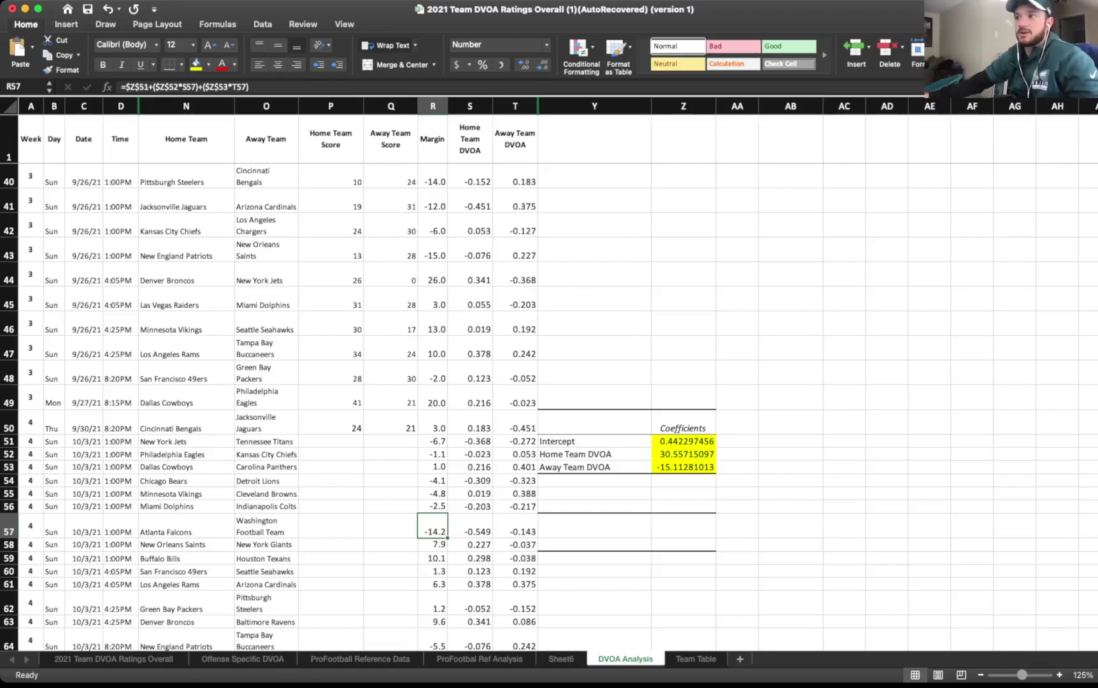
# - Unhide columns V, W and X with the offense and defense DVOA data beside the Away Team DVOA column
pyautogui.doubleClick(539, 106)
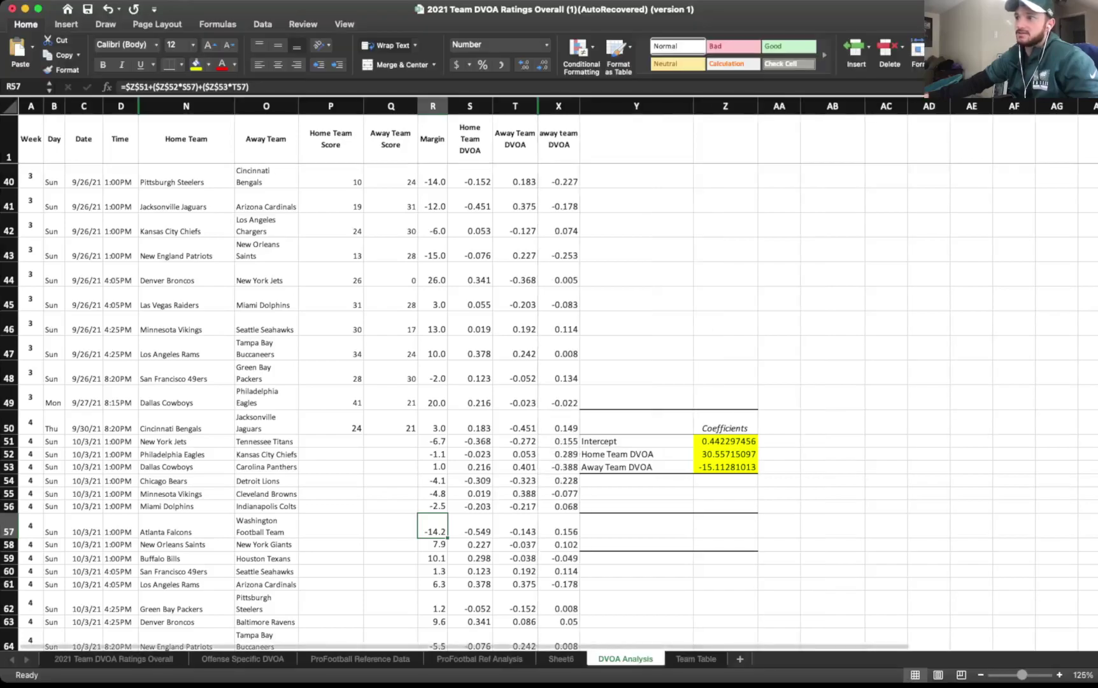
pyautogui.doubleClick(540, 106)
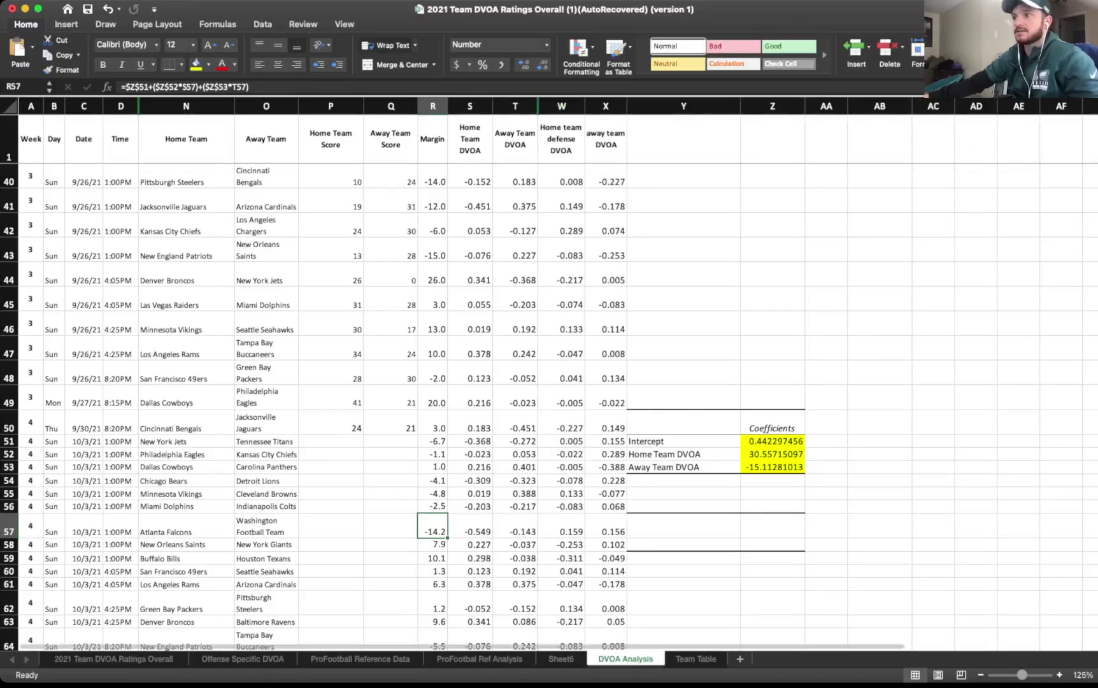
pyautogui.click(555, 135)
pyautogui.press('super+y')
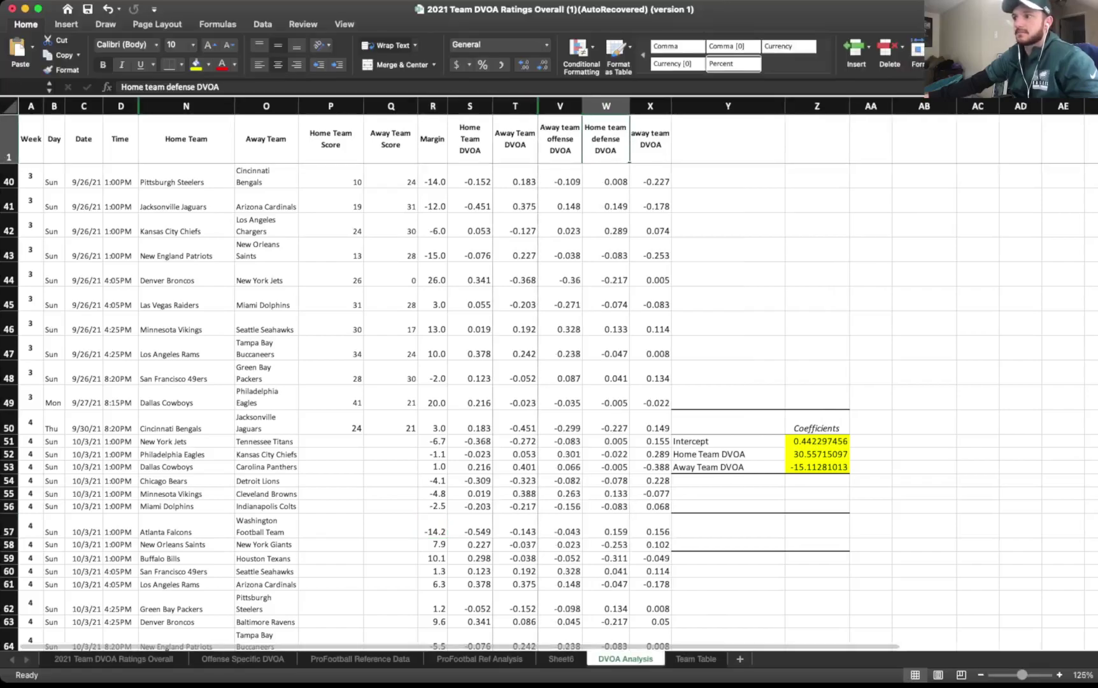
# - Examine the home defense DVOA lookup formula in W40 and the DVOA headers from S1 to X1
pyautogui.click(605, 177)
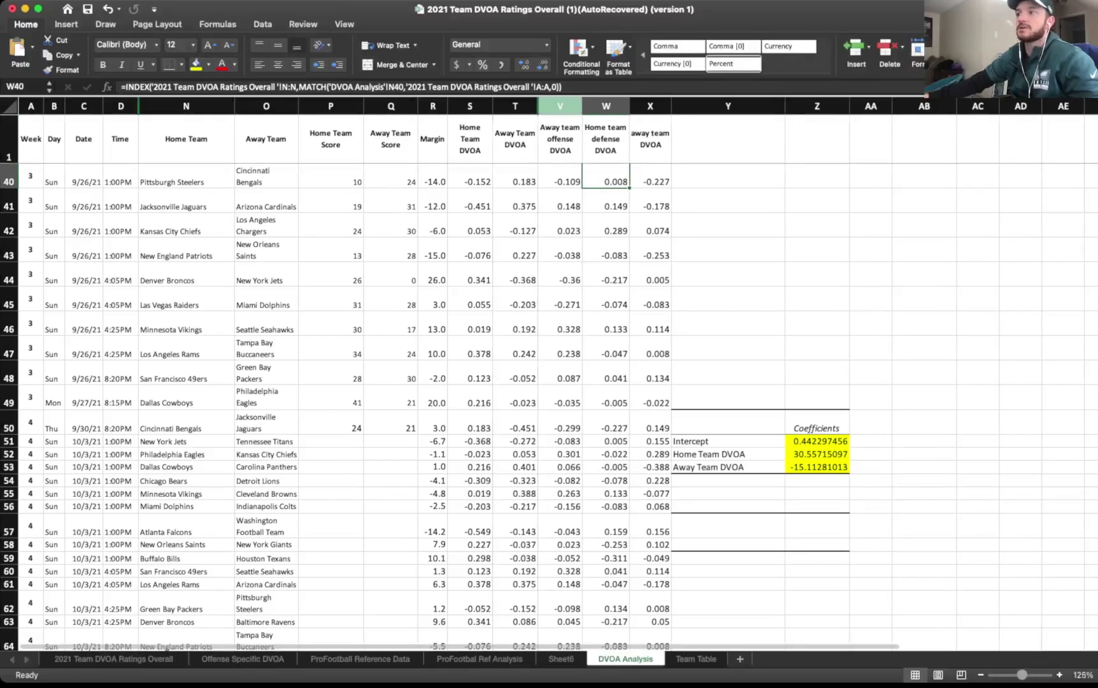
pyautogui.click(560, 139)
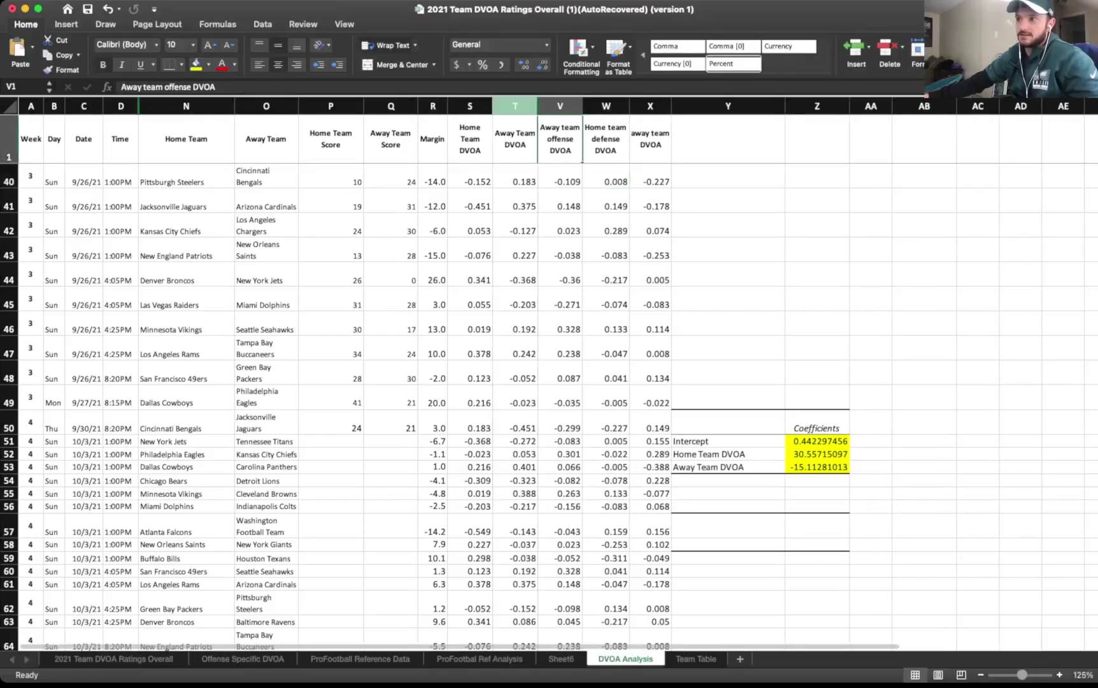
pyautogui.moveTo(470, 139); pyautogui.dragTo(651, 139)
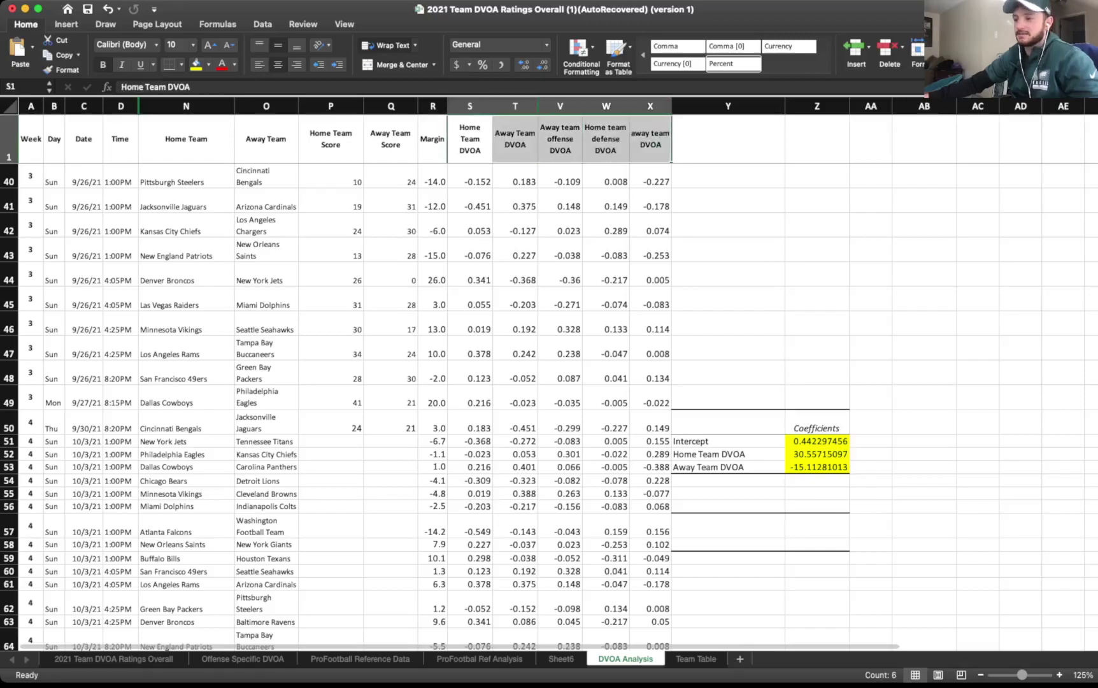
# - Examine the coefficient table on Sheet6 and the blank cells A20:B22 below it, and return to the DVOA Analysis sheet
pyautogui.click(561, 659)
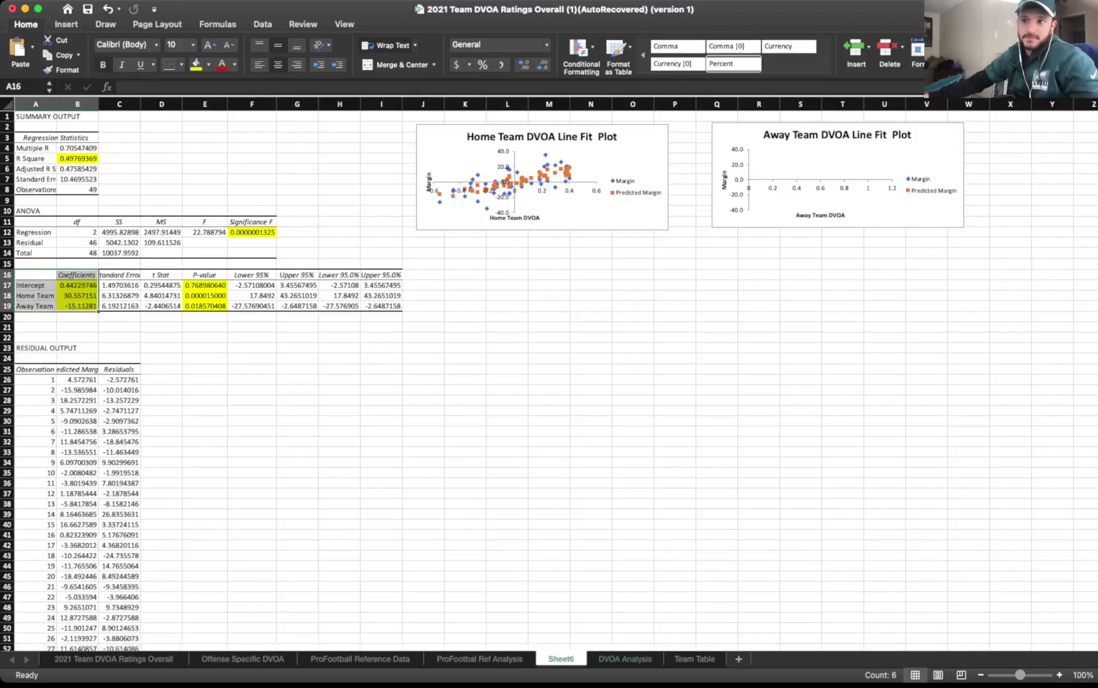
pyautogui.moveTo(98, 296); pyautogui.dragTo(181, 317)
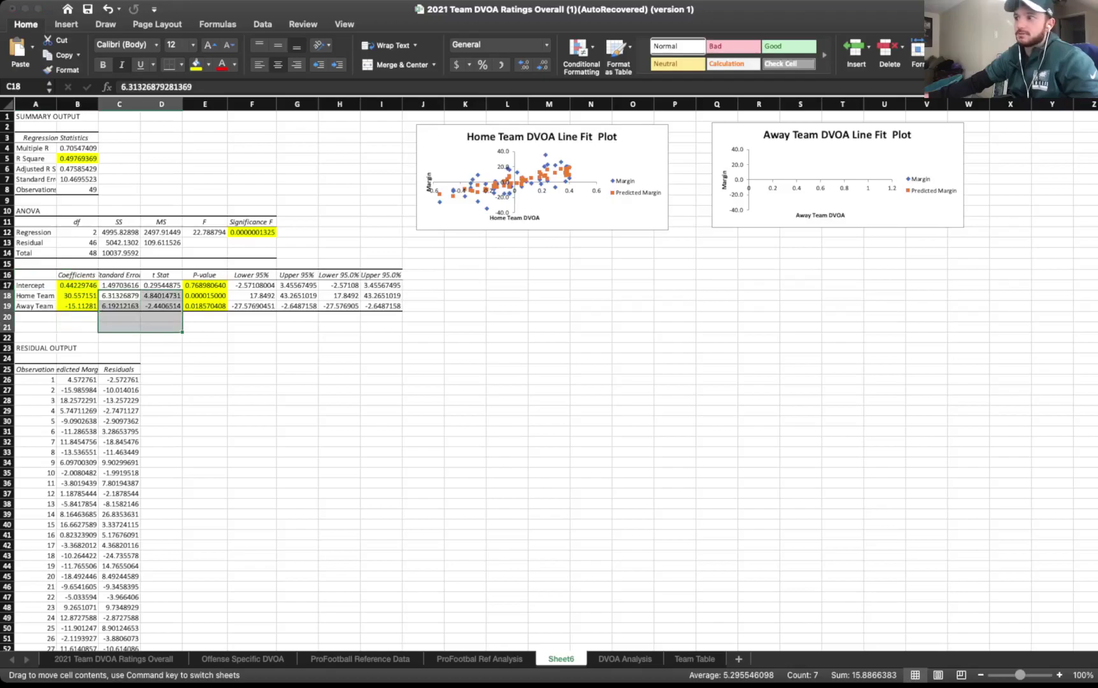
pyautogui.press('Escape')
pyautogui.click(77, 317)
pyautogui.moveTo(37, 318); pyautogui.dragTo(78, 338)
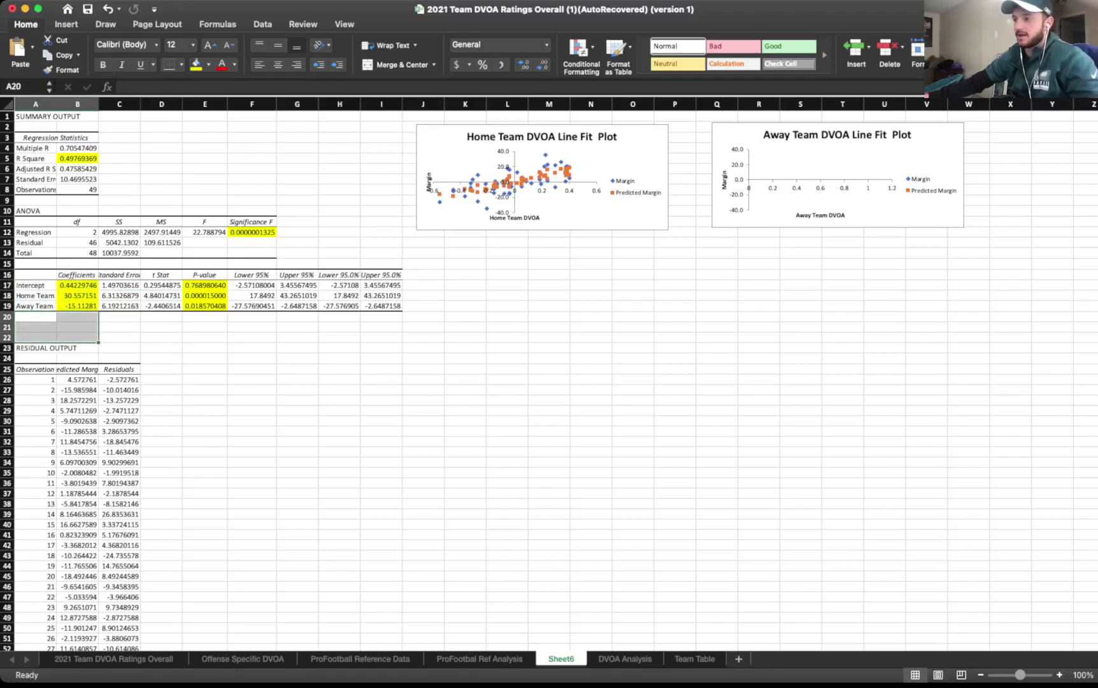
pyautogui.hotkey('ctrl', 'pagedown')
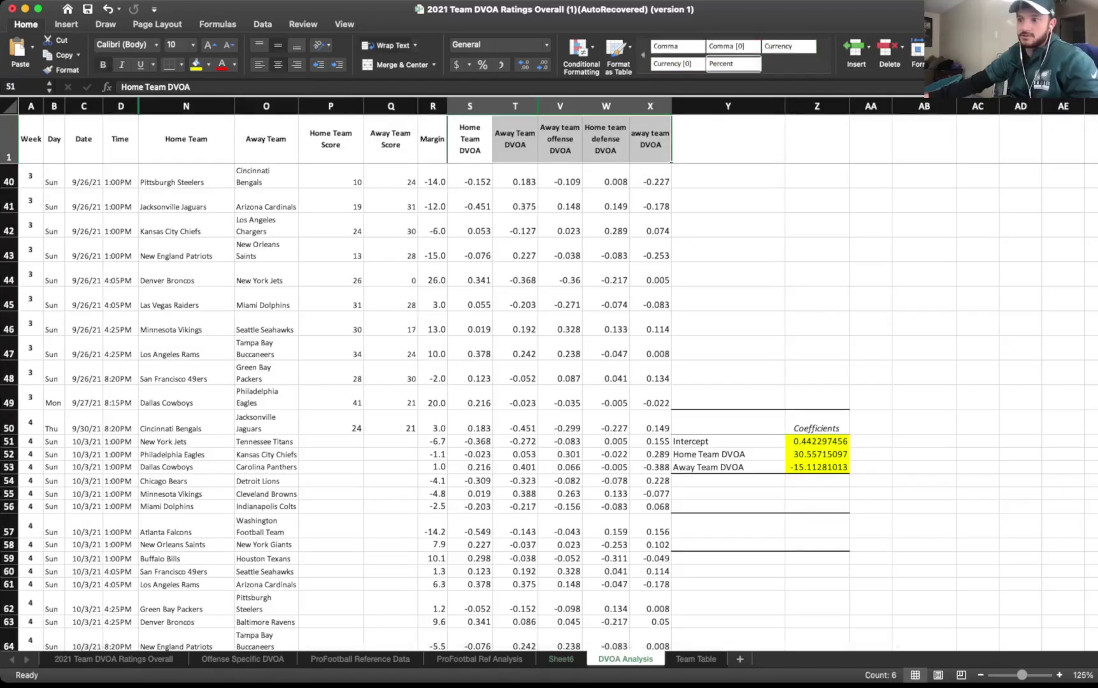
# - Compare the ratings of Kansas City, Green Bay, Carolina, Cleveland, Arizona, Denver and Tampa Bay on the 2021 Team DVOA Ratings Overall sheet
pyautogui.click(433, 441)
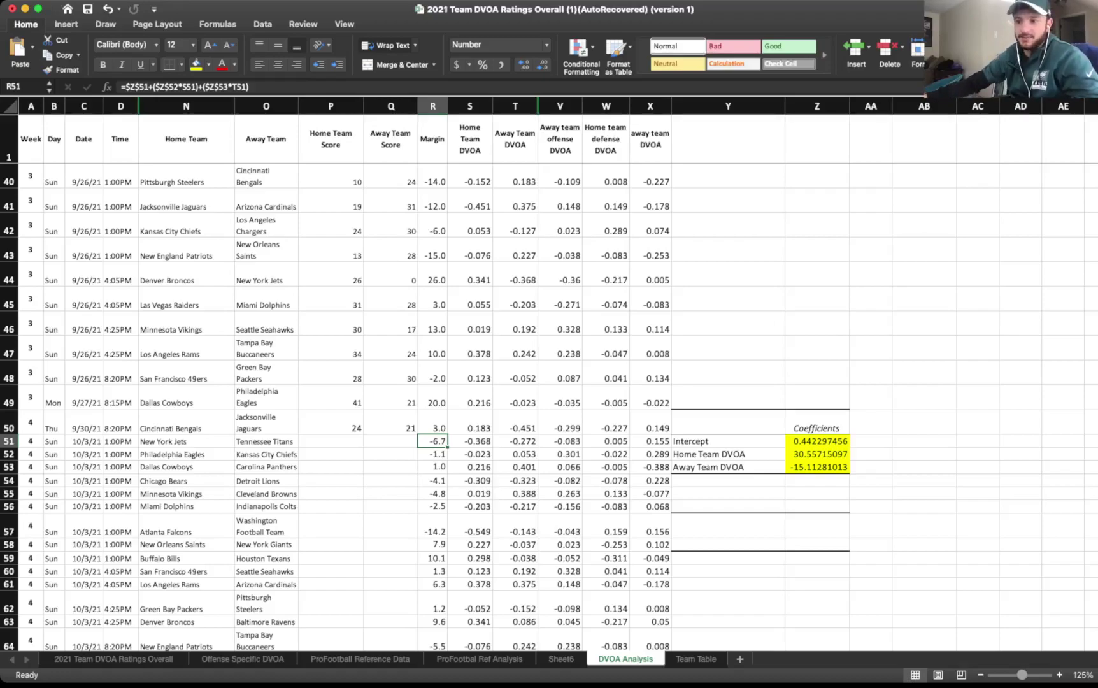
pyautogui.click(114, 659)
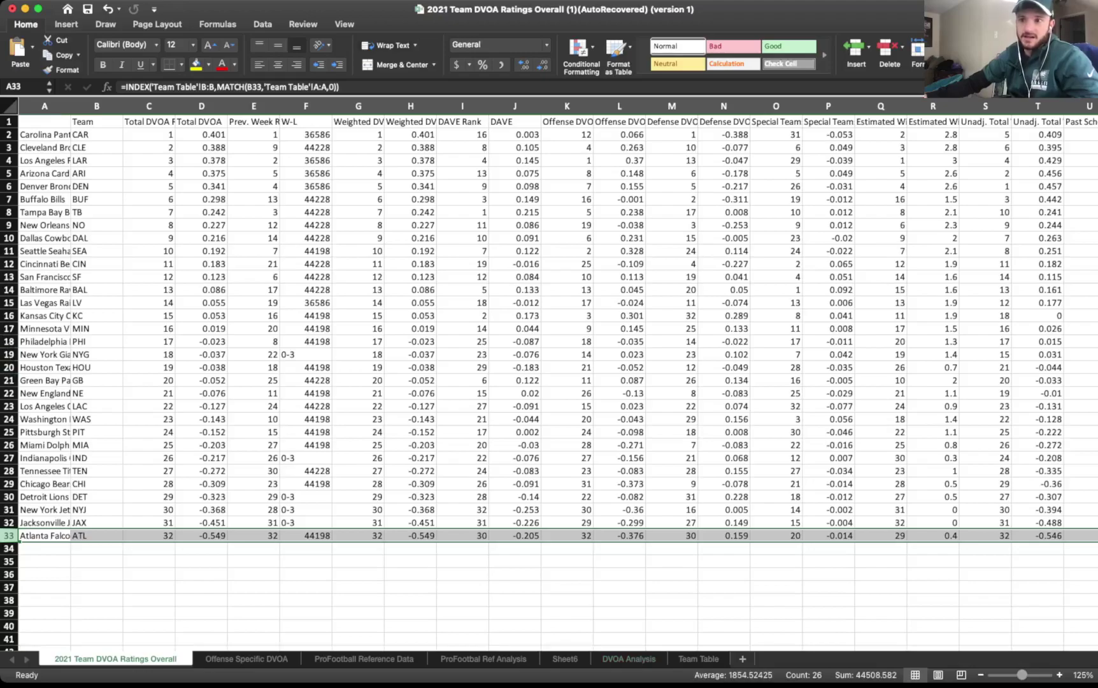
pyautogui.click(9, 316)
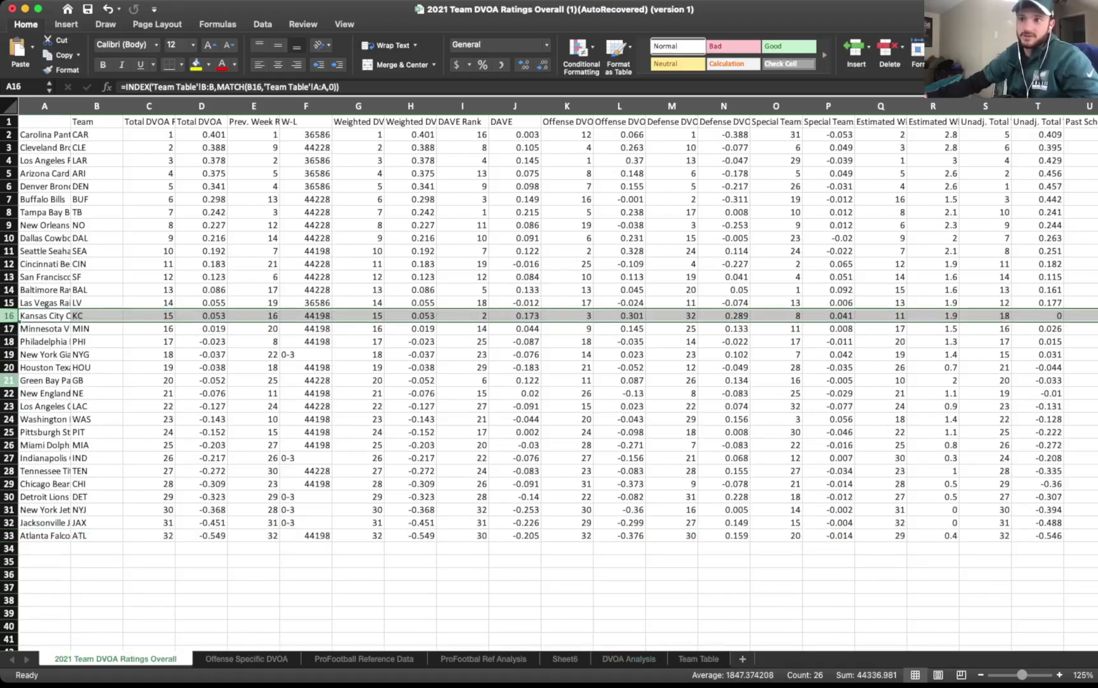
pyautogui.click(9, 381)
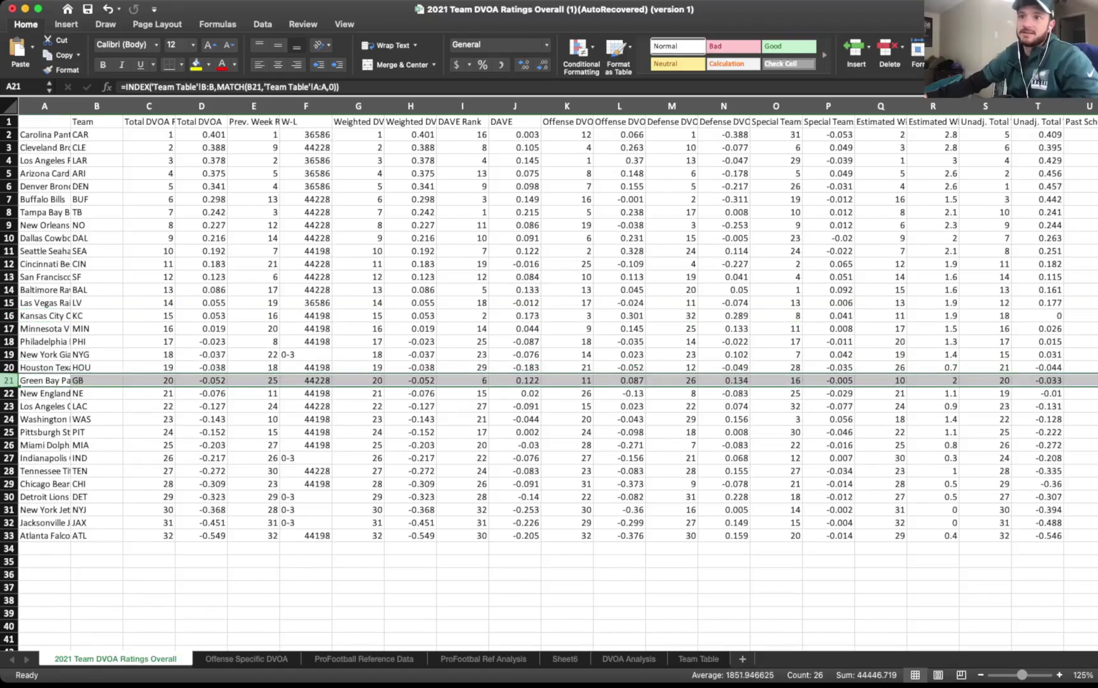
pyautogui.click(9, 199)
pyautogui.click(9, 134)
pyautogui.click(9, 147)
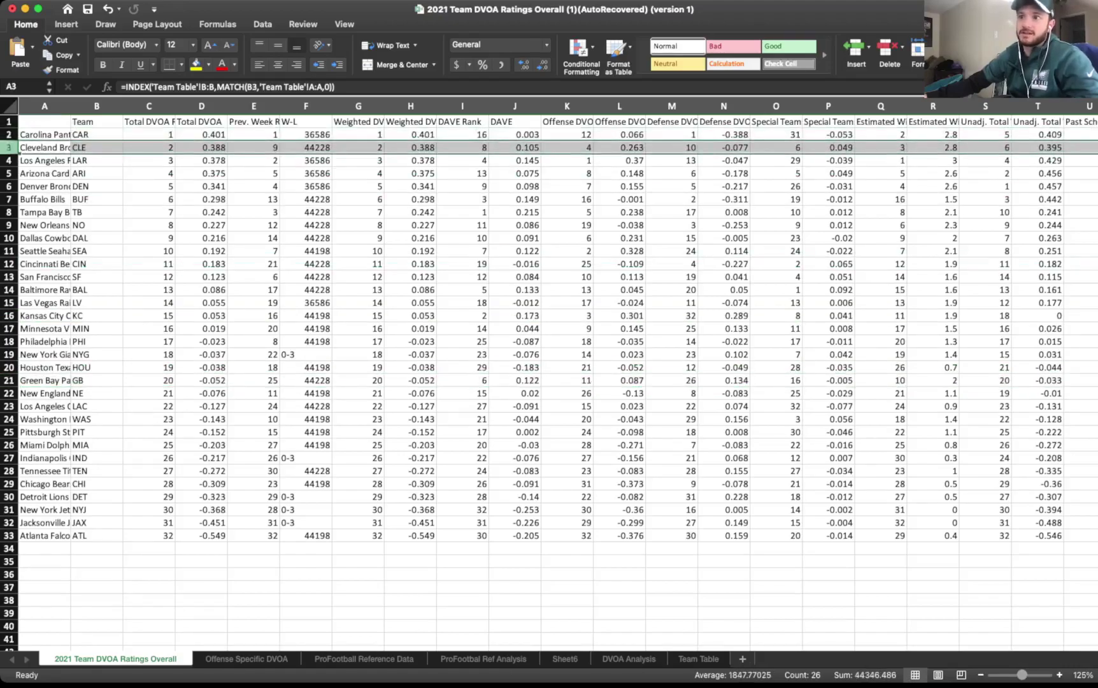
pyautogui.click(8, 174)
pyautogui.click(9, 186)
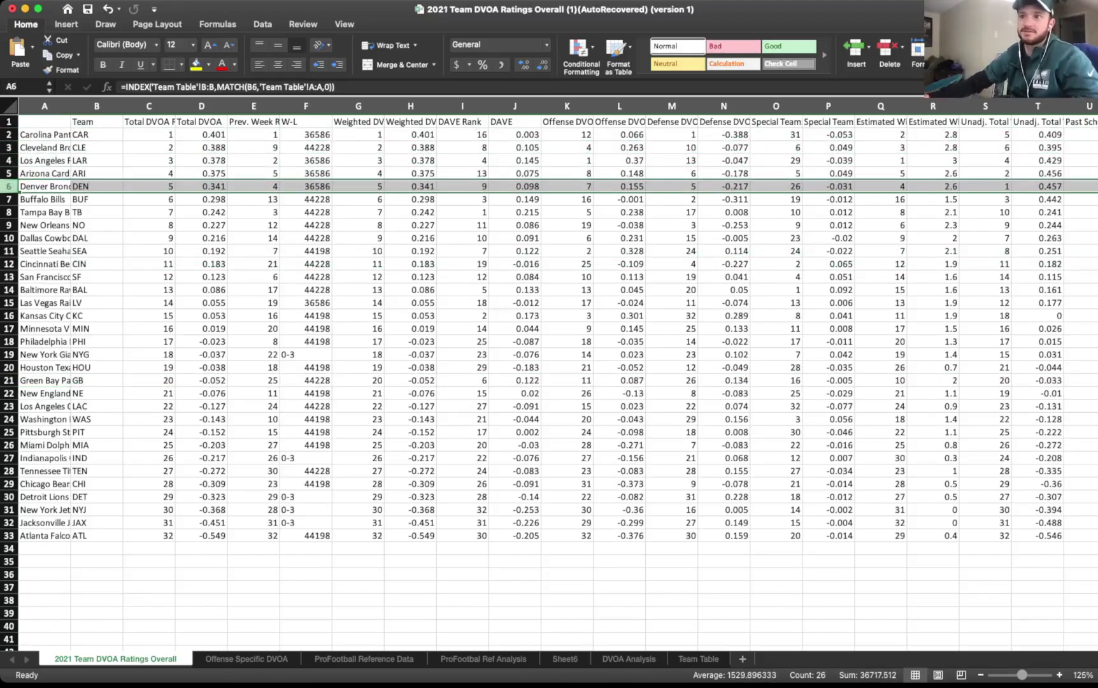
pyautogui.click(9, 212)
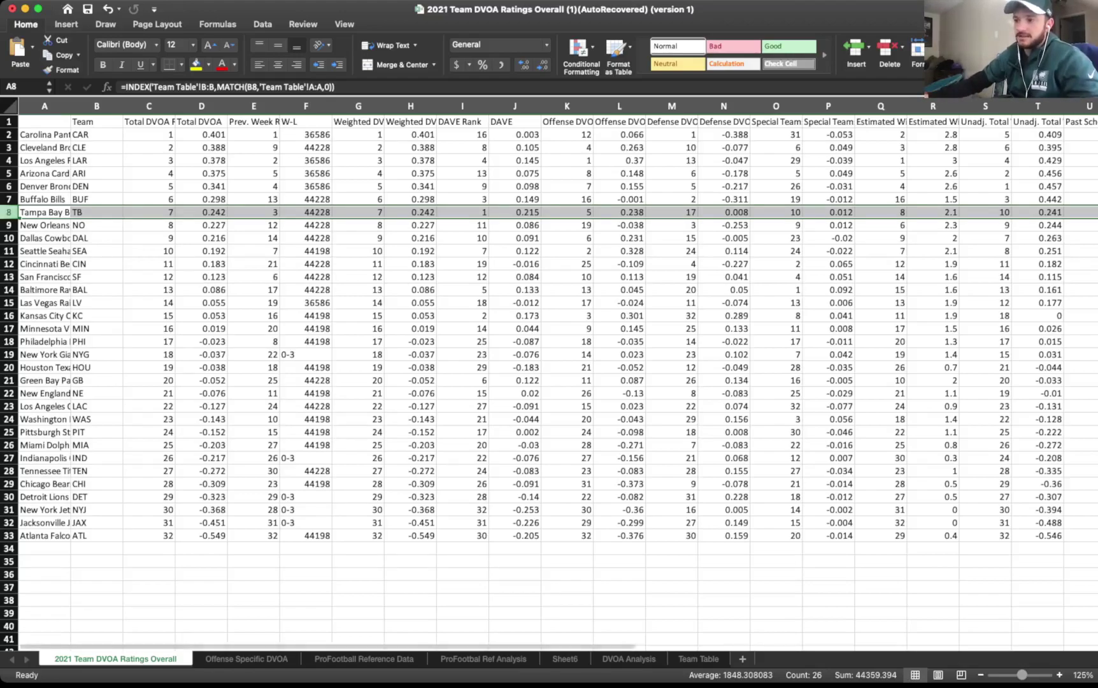
# - Return to the DVOA Analysis sheet and select the Home Team DVOA and Away Team DVOA columns
pyautogui.click(628, 659)
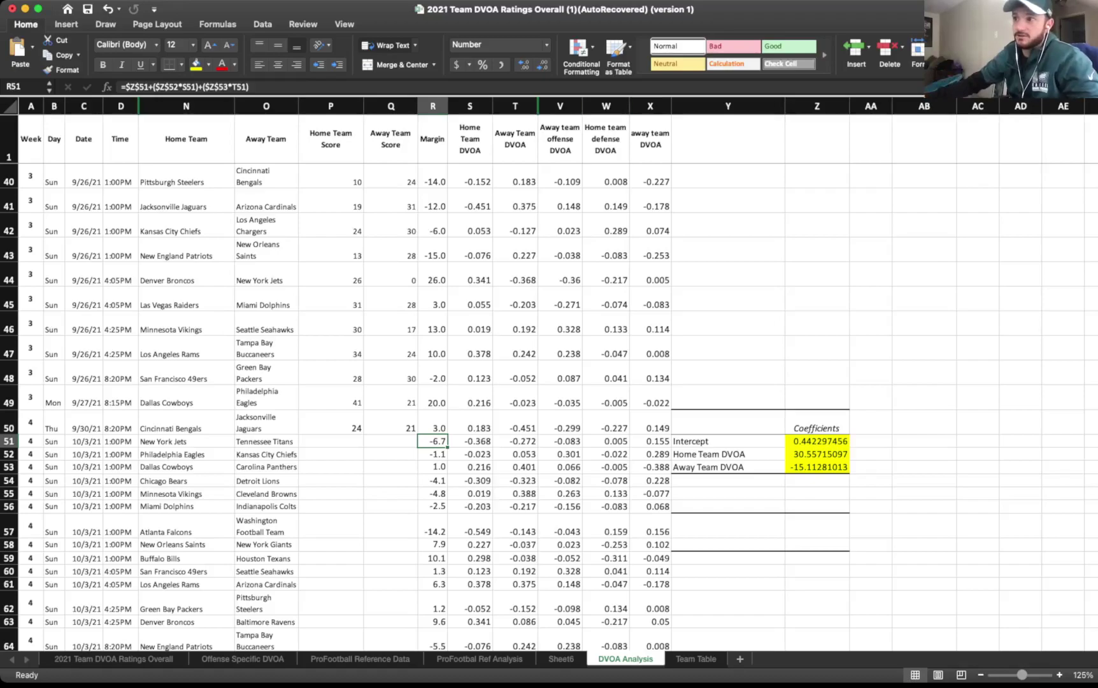
pyautogui.moveTo(470, 106); pyautogui.dragTo(515, 106)
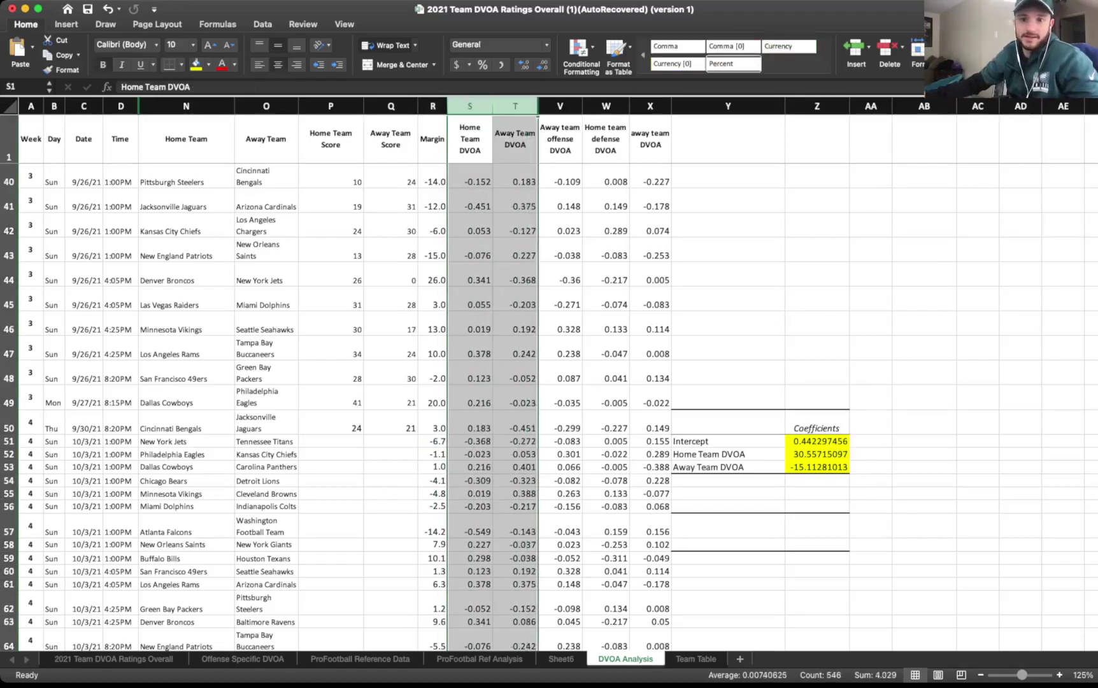